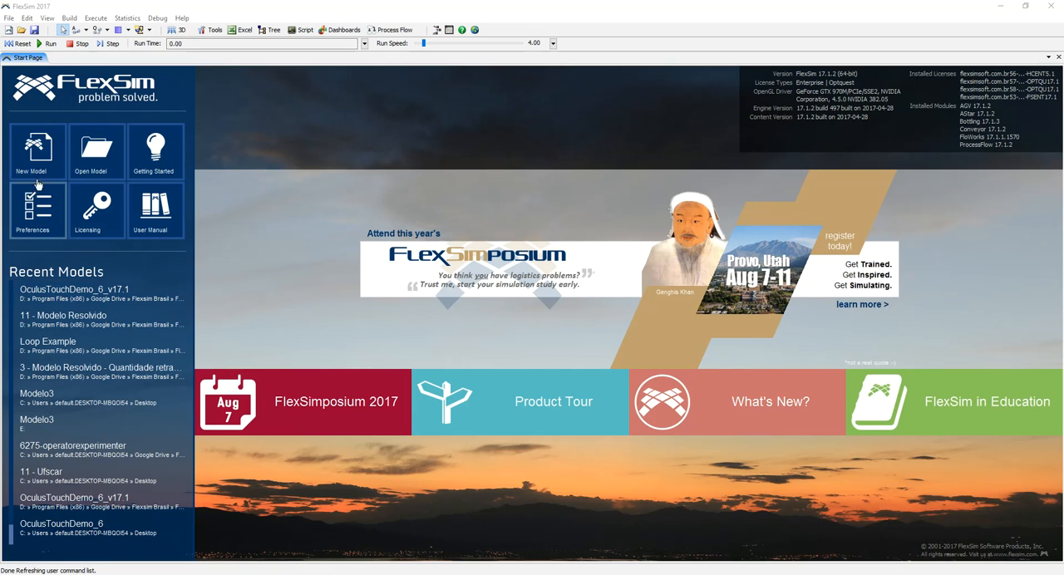
Step: Create a new model with units of seconds, meters and liters and a start time of 08:00:00
click(38, 151)
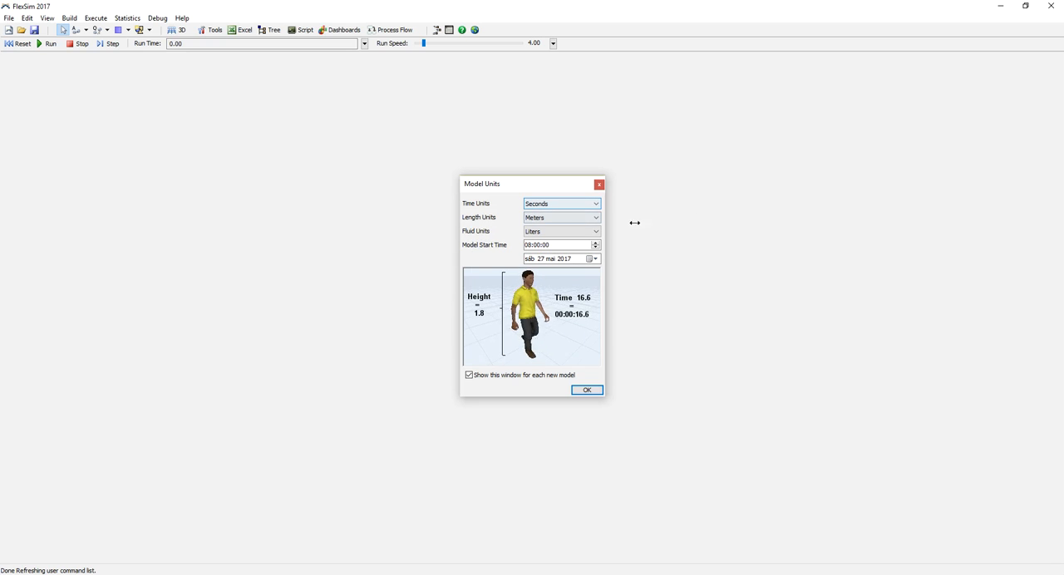
click(548, 233)
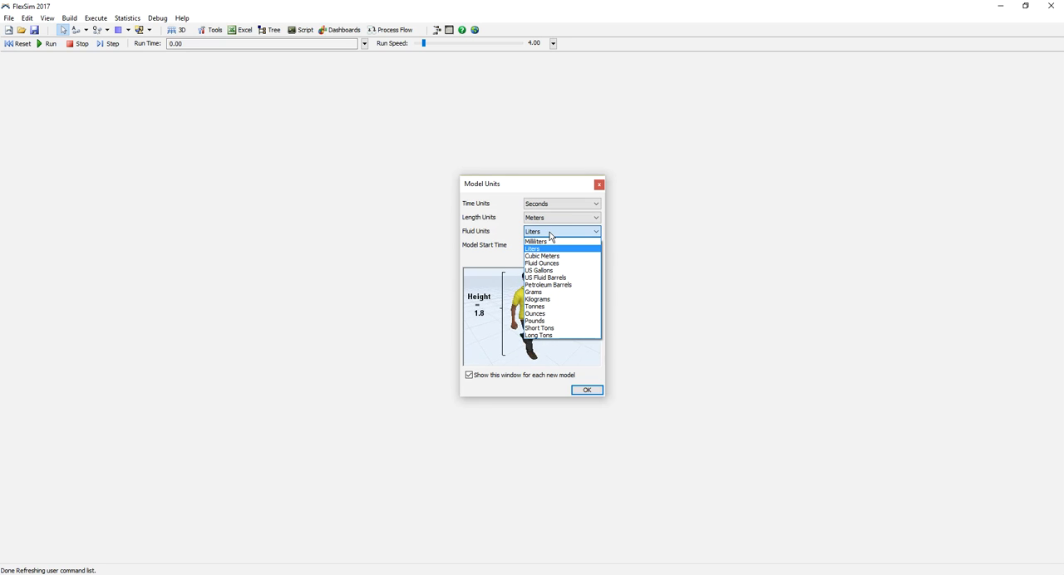
click(549, 232)
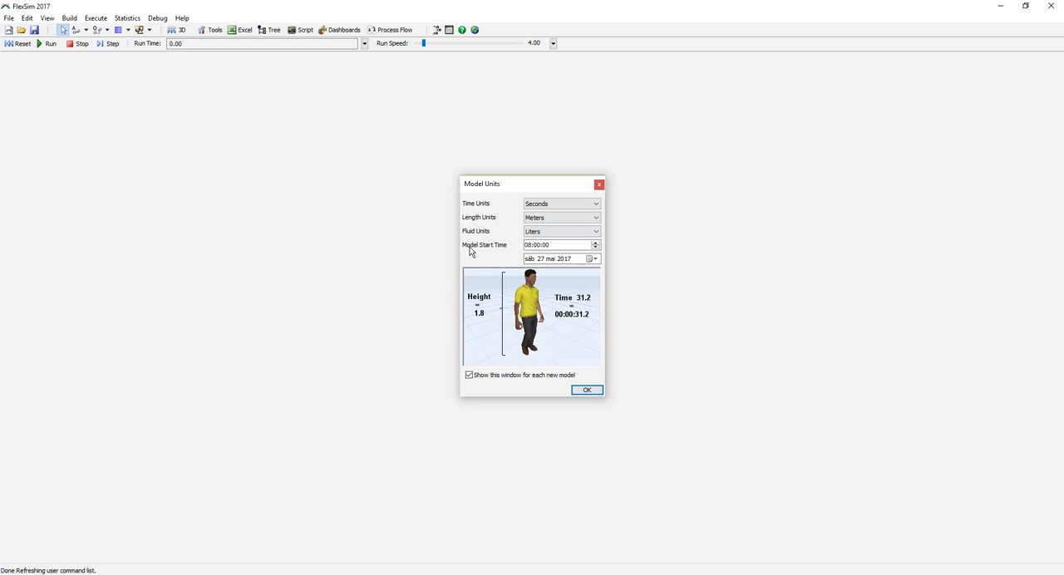
click(592, 391)
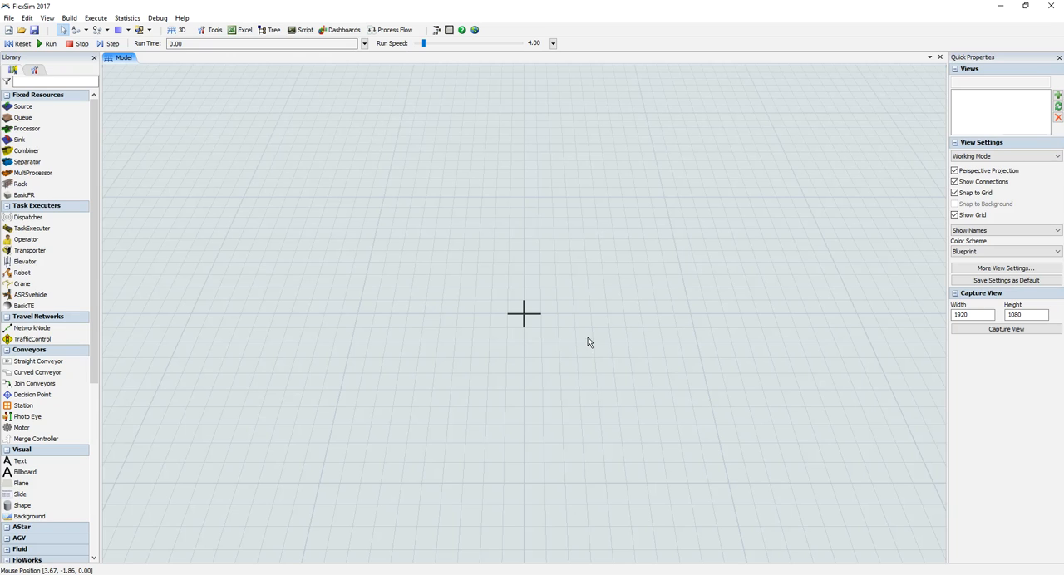
Step: Examine the empty 3D grid and the object library's groups, collapsing the FloWorks group
scroll(527, 290, up, 3)
scroll(527, 290, down, 2)
scroll(527, 291, up, 3)
scroll(527, 290, down, 2)
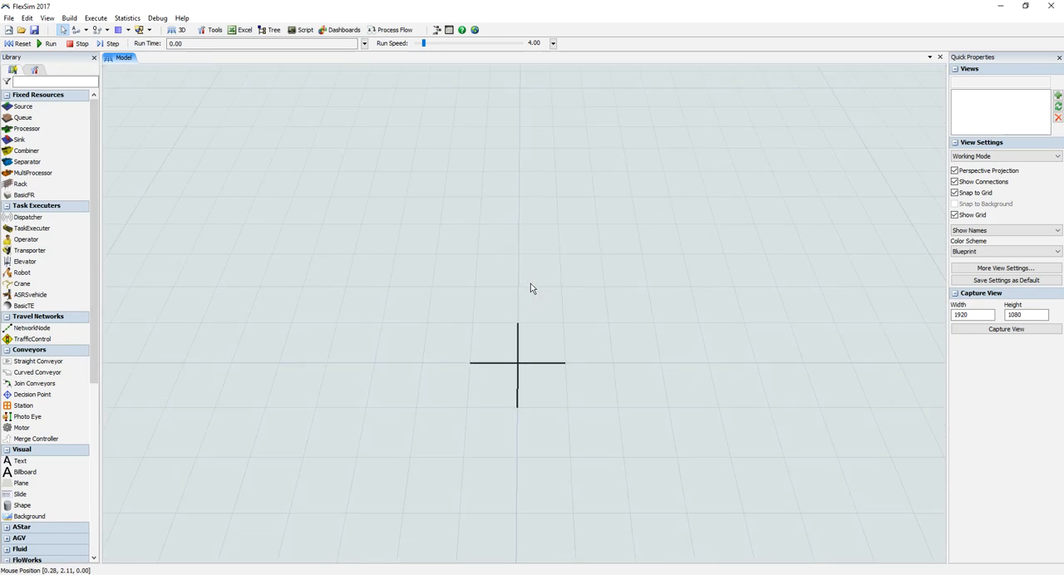
drag(570, 329, 618, 311)
mouse_move(640, 373)
right_down()
mouse_move(662, 353)
mouse_move(634, 368)
mouse_move(607, 352)
mouse_move(653, 354)
mouse_move(627, 377)
mouse_move(621, 369)
mouse_move(646, 347)
mouse_move(640, 366)
right_up()
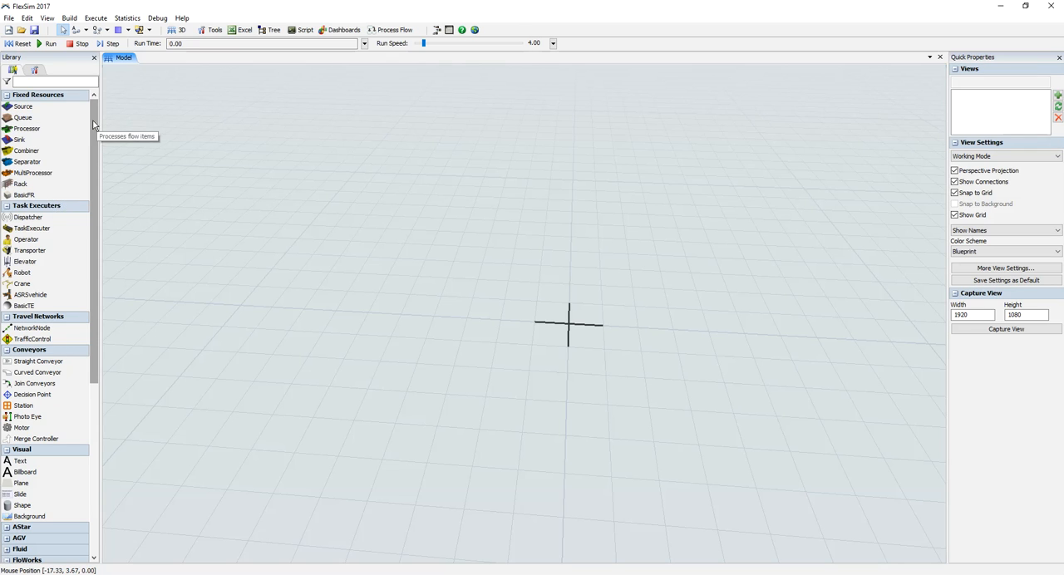
drag(94, 125, 96, 281)
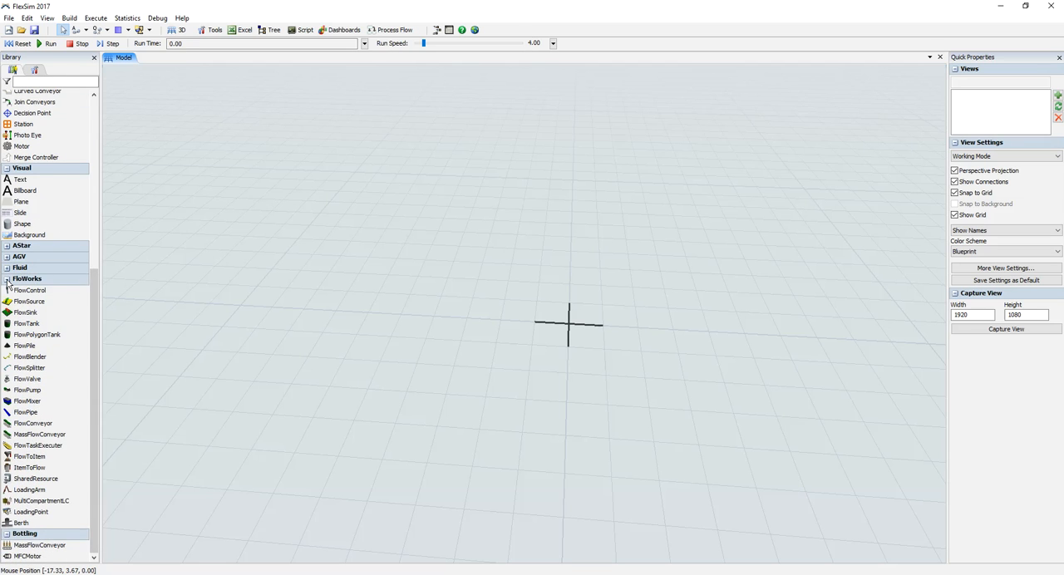
click(8, 284)
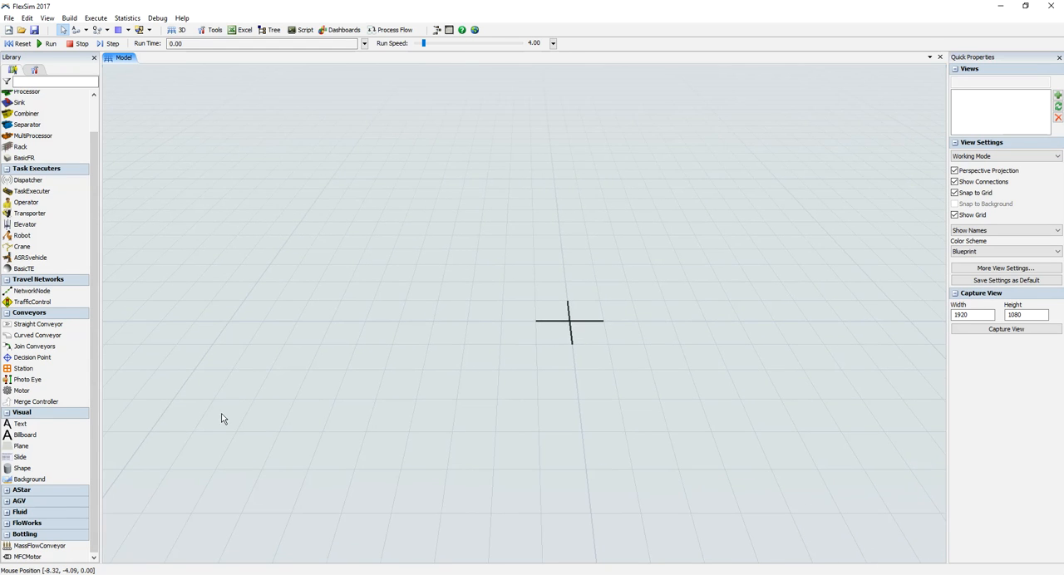
scroll(95, 124, up, 1)
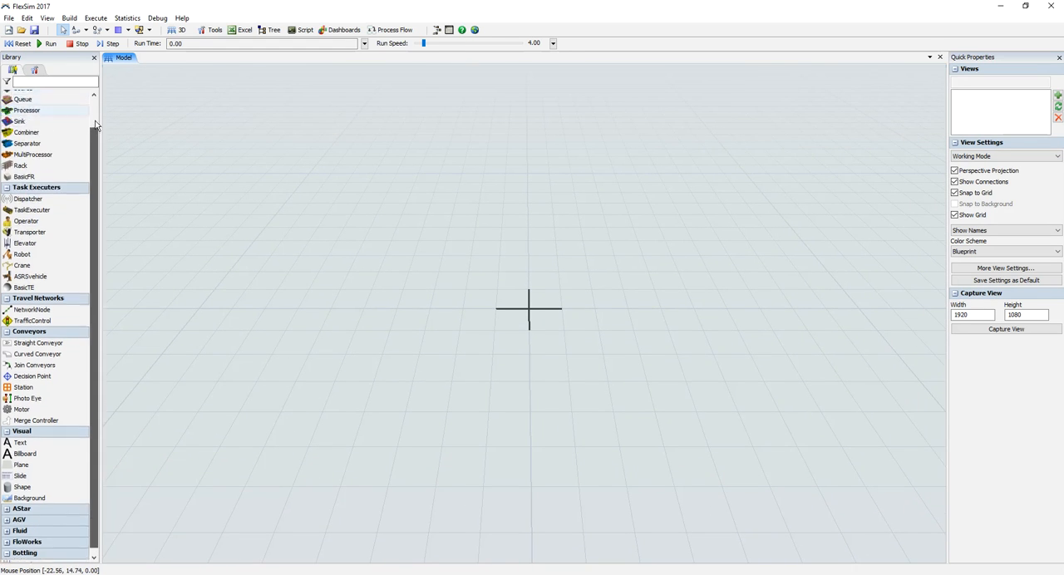
scroll(94, 124, up, 1)
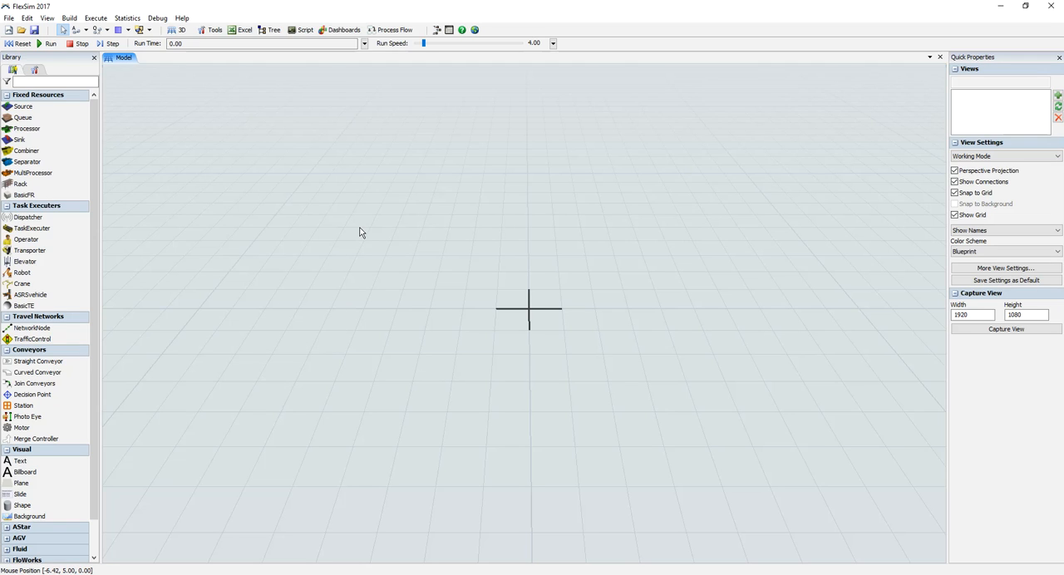
Step: Add a Source to the model and move it to about X -8.47, Y 3.06
double_click(196, 226)
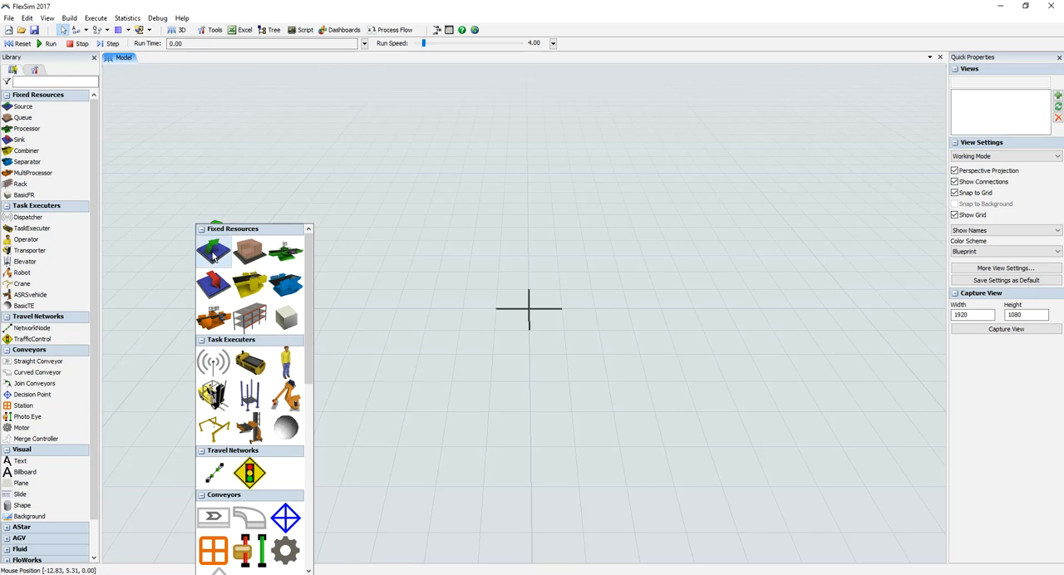
click(212, 251)
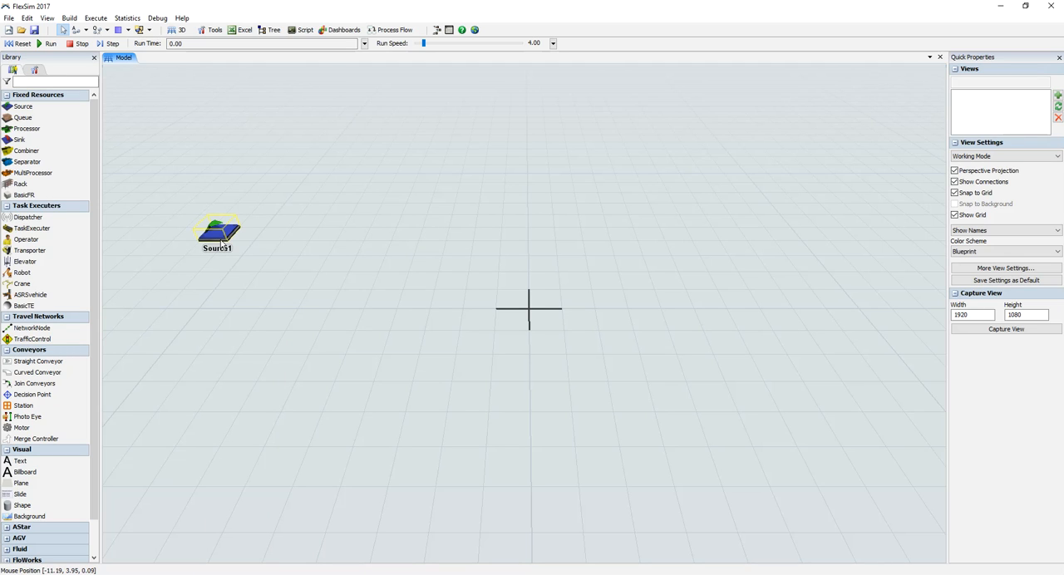
drag(220, 241, 284, 264)
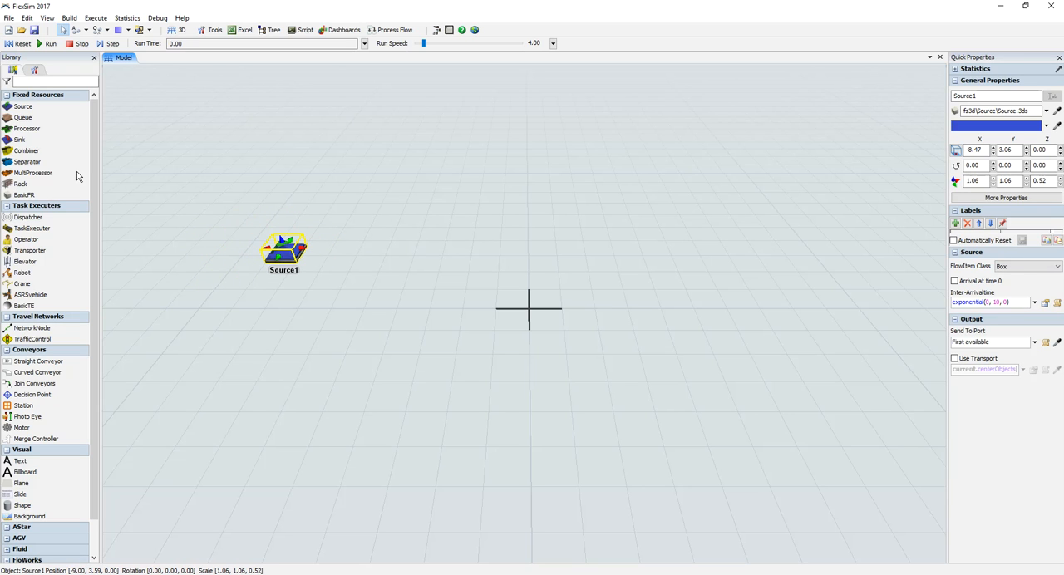
Step: Place a scattered series of additional Sources around and below Source1
click(22, 106)
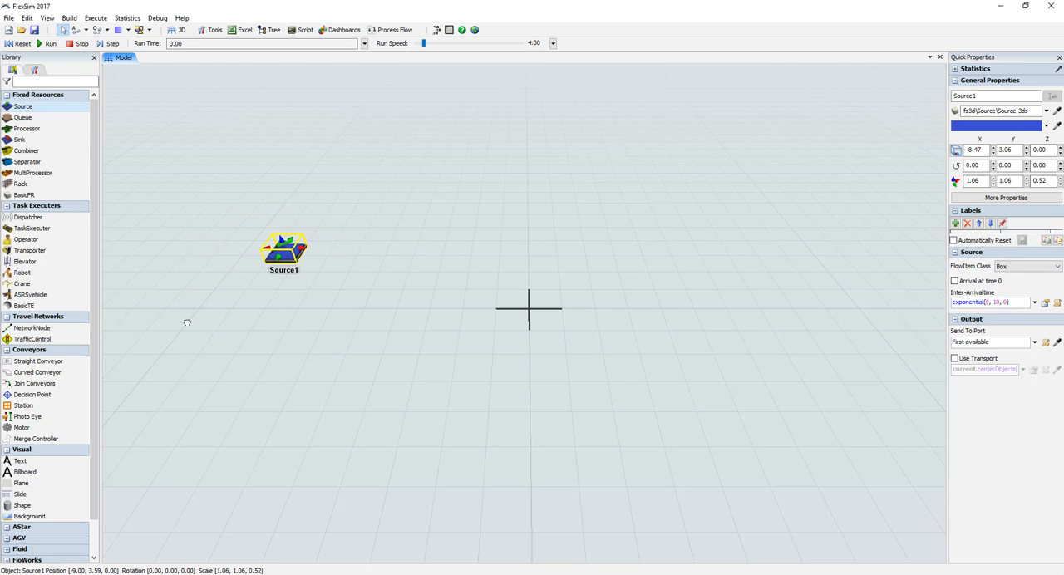
click(163, 351)
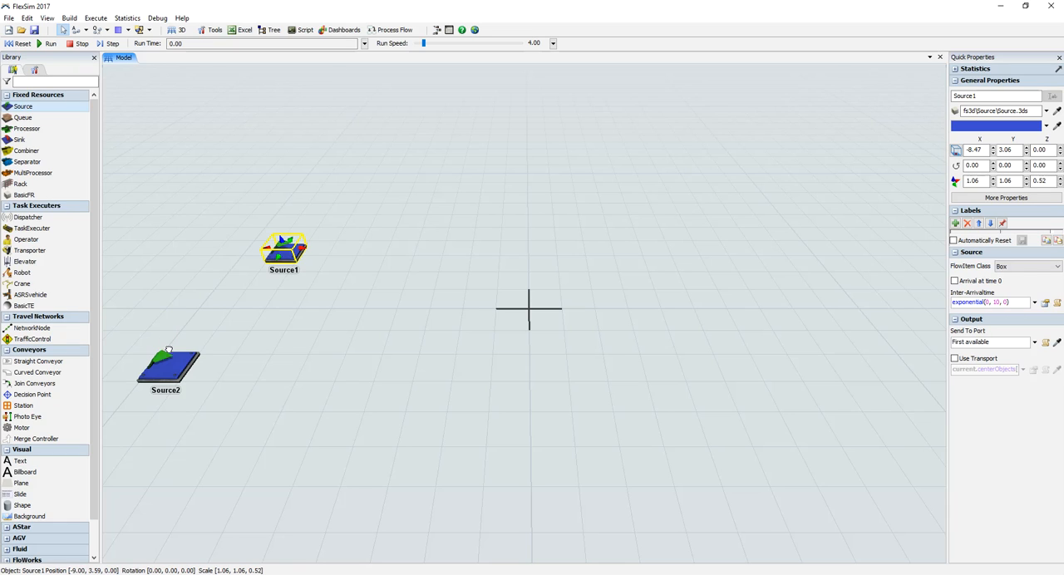
click(25, 105)
click(320, 367)
click(409, 319)
click(465, 428)
click(368, 466)
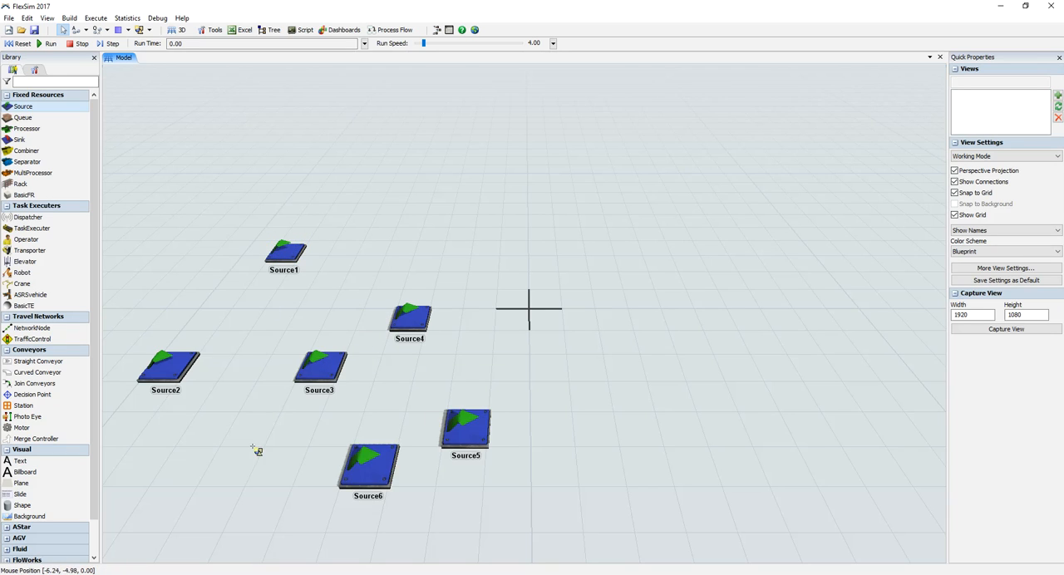
click(276, 466)
click(266, 395)
click(183, 466)
click(163, 428)
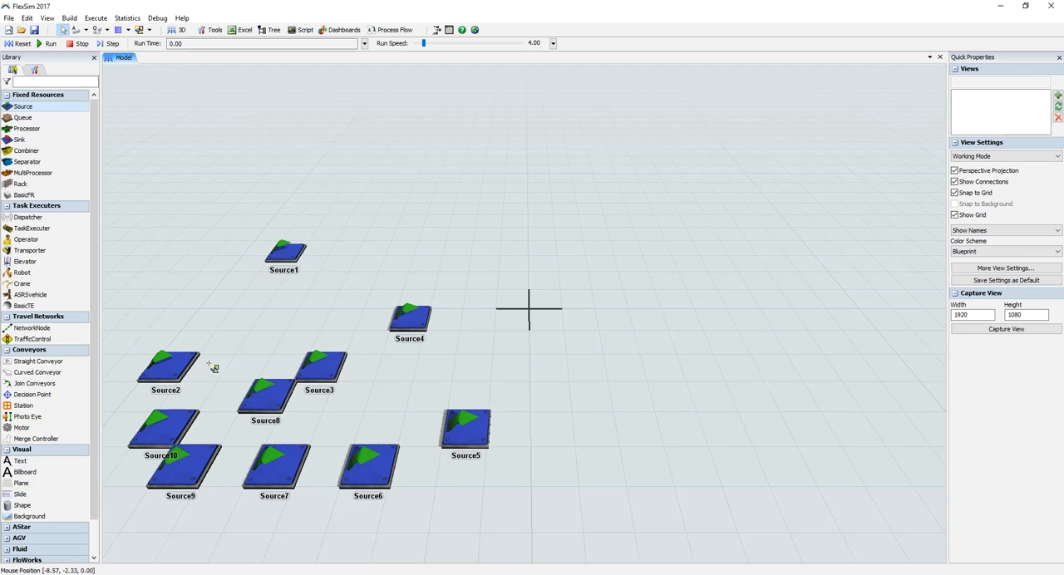
click(206, 367)
Step: Undo the placement of all the additional Sources, keeping only Source1
key(ctrl+z)
key(ctrl+z)
key(ctrl+z)
key(ctrl+z)
key(ctrl+z)
key(ctrl+z)
key(ctrl+z)
key(ctrl+z)
key(ctrl+z)
key(ctrl+z)
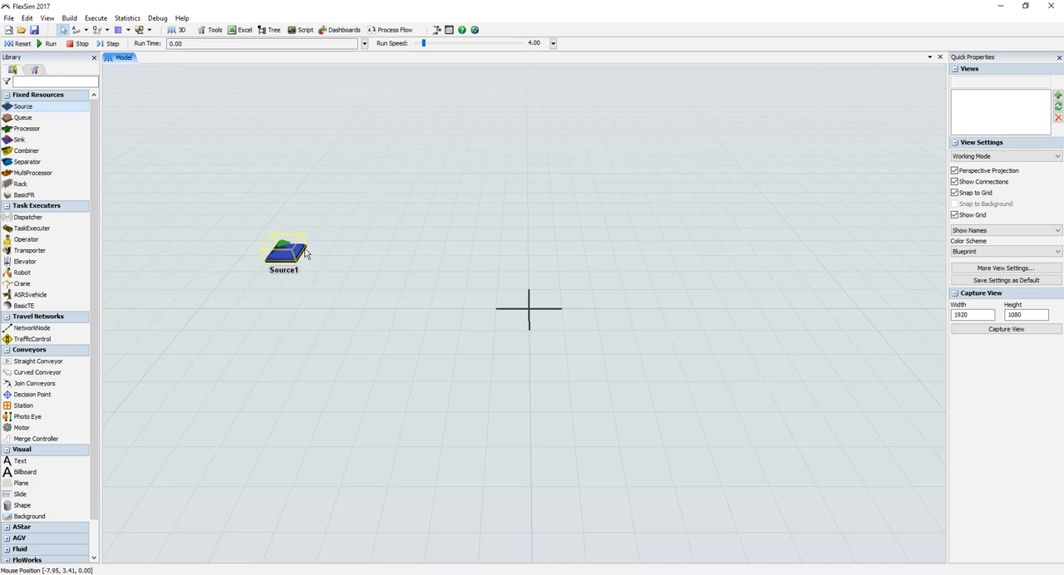
Step: Connect Source1 to a new Queue created on the empty grid beside it
click(76, 30)
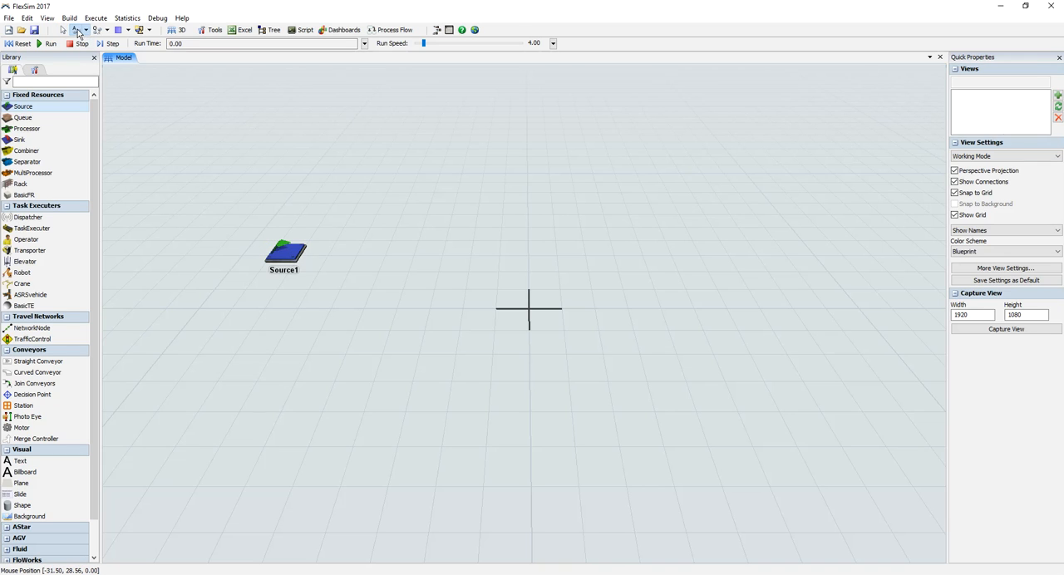
click(283, 251)
click(283, 250)
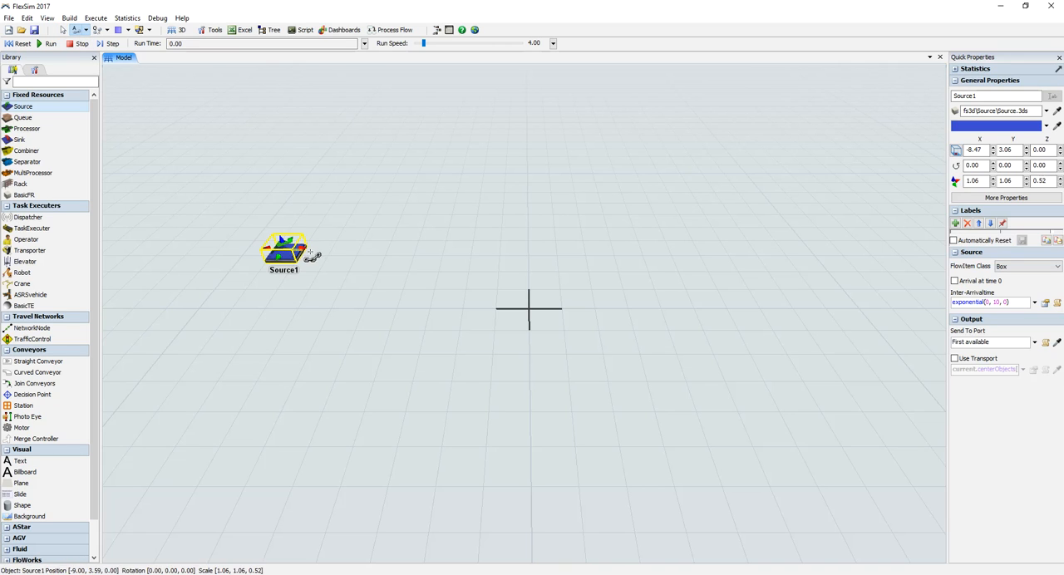
click(456, 242)
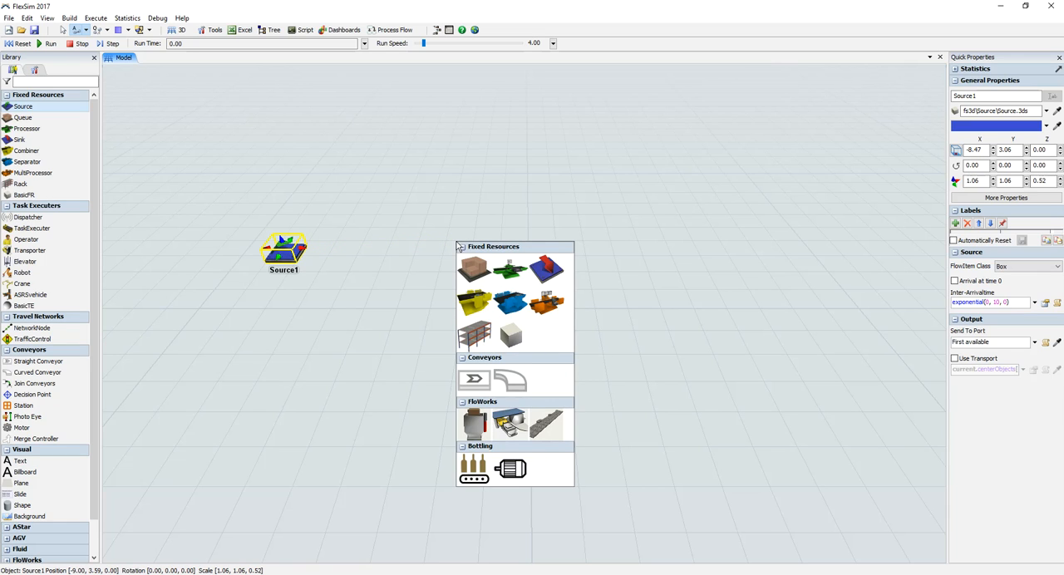
click(473, 268)
Step: Connect Queue1 to three new Processors created one below the other, and leave connection mode
click(474, 258)
click(582, 191)
click(625, 216)
drag(520, 247, 587, 272)
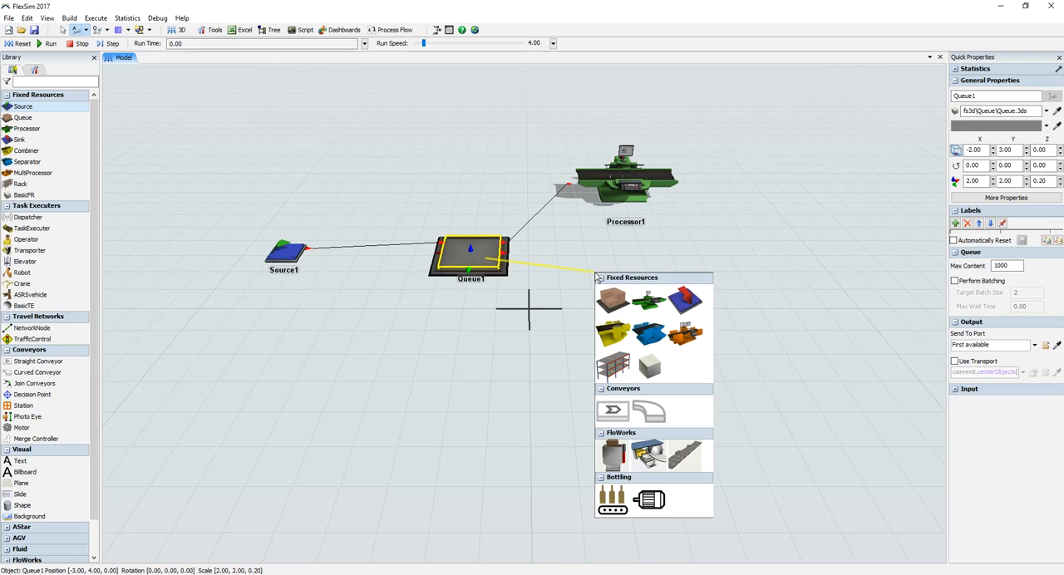
click(632, 306)
drag(480, 267, 617, 463)
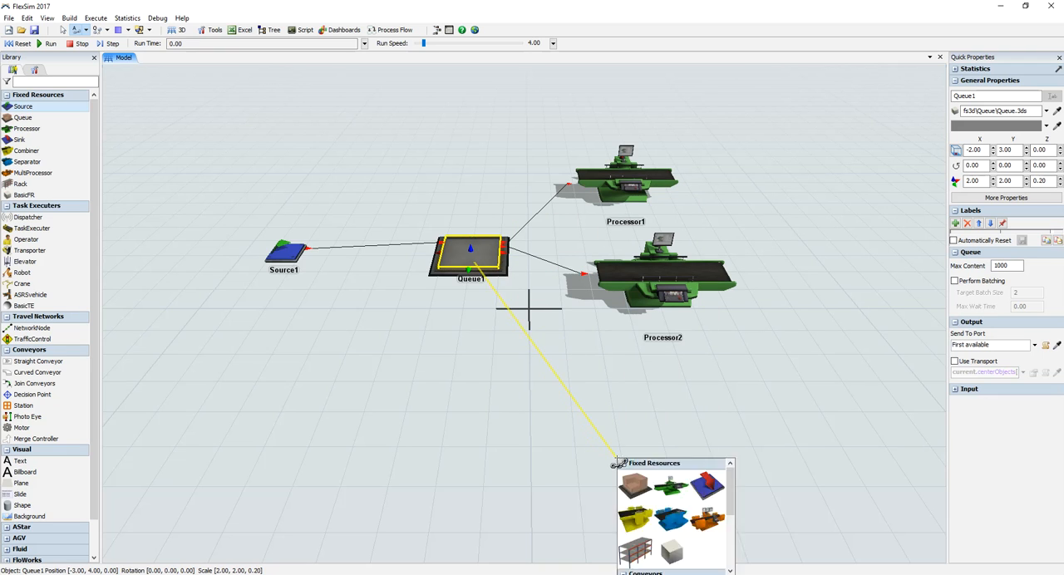
click(663, 492)
drag(522, 447, 359, 334)
click(358, 331)
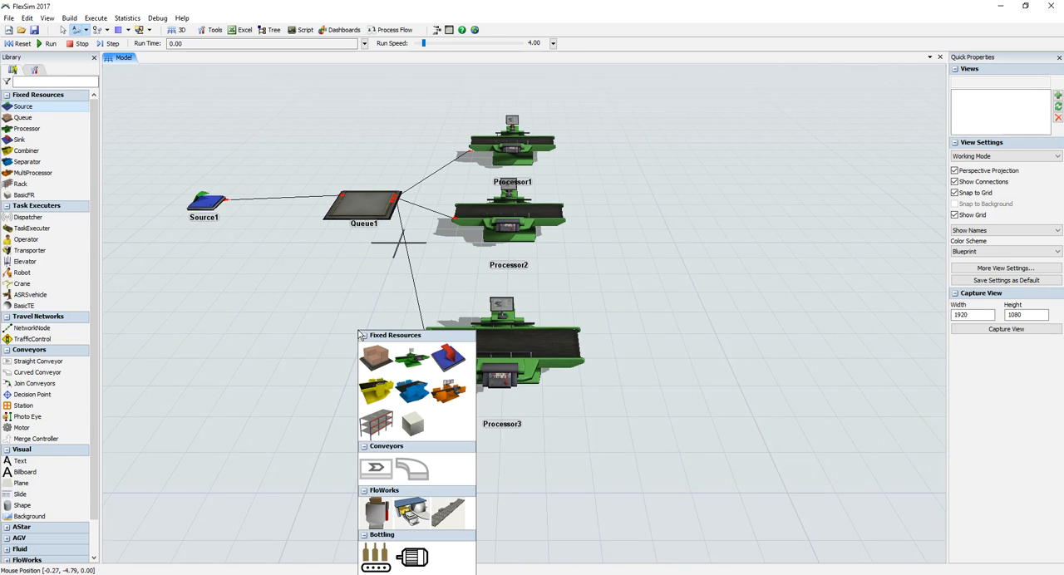
key(Escape)
click(362, 298)
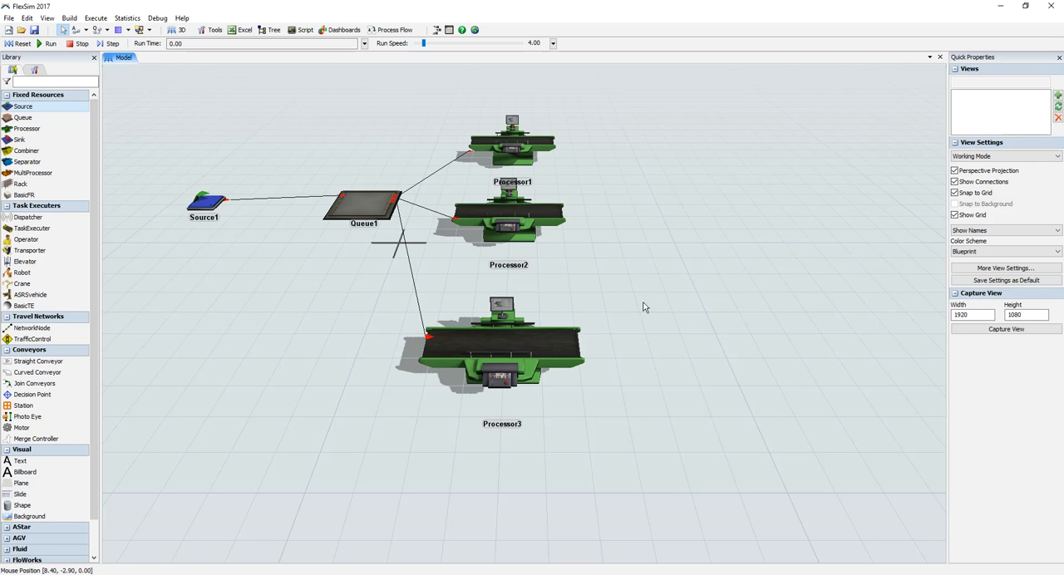
Step: Place a second Source and a second Queue from the library on the empty grid below the connected line
scroll(689, 347, down, 5)
scroll(559, 362, down, 1)
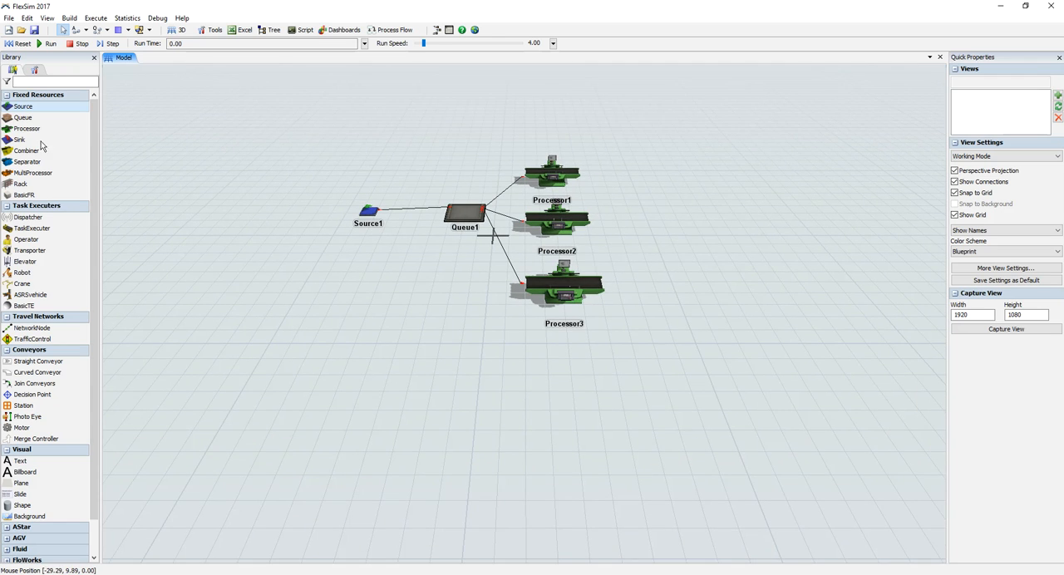
drag(287, 385, 286, 387)
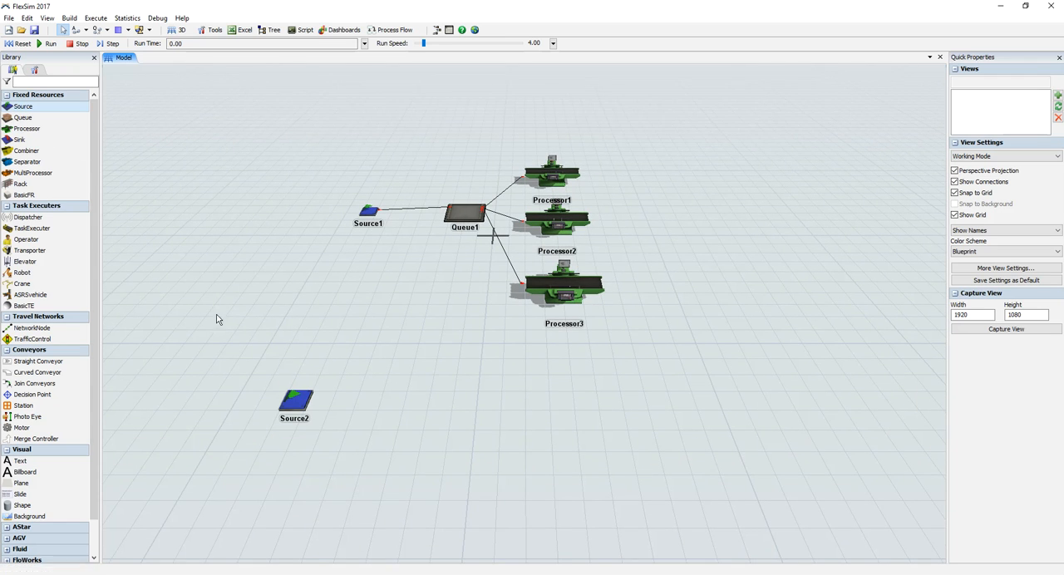
drag(420, 406, 425, 407)
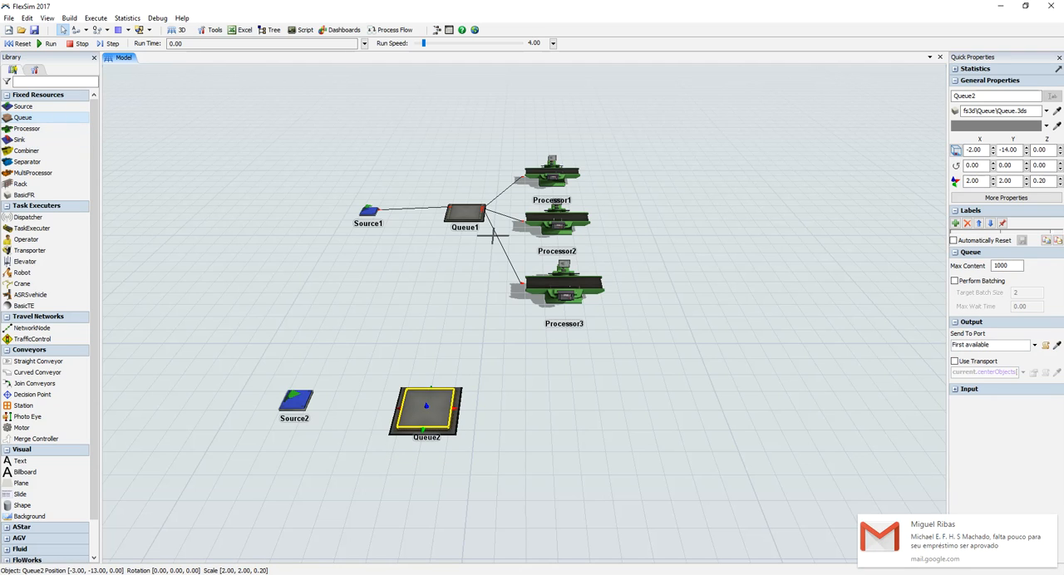
Step: Dismiss the mail notifications covering the model window
click(1050, 523)
click(1051, 523)
click(1051, 524)
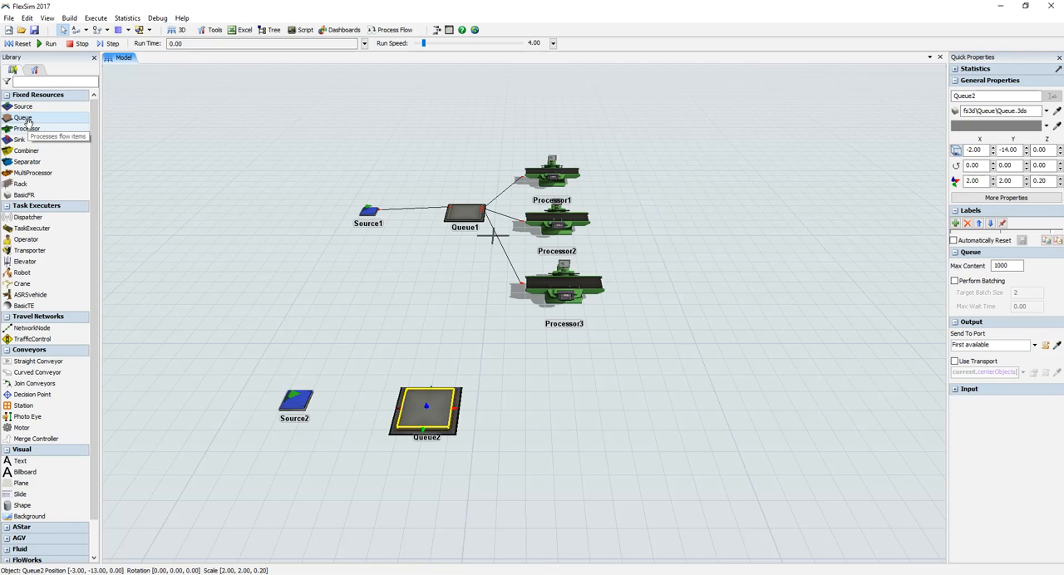
click(1048, 524)
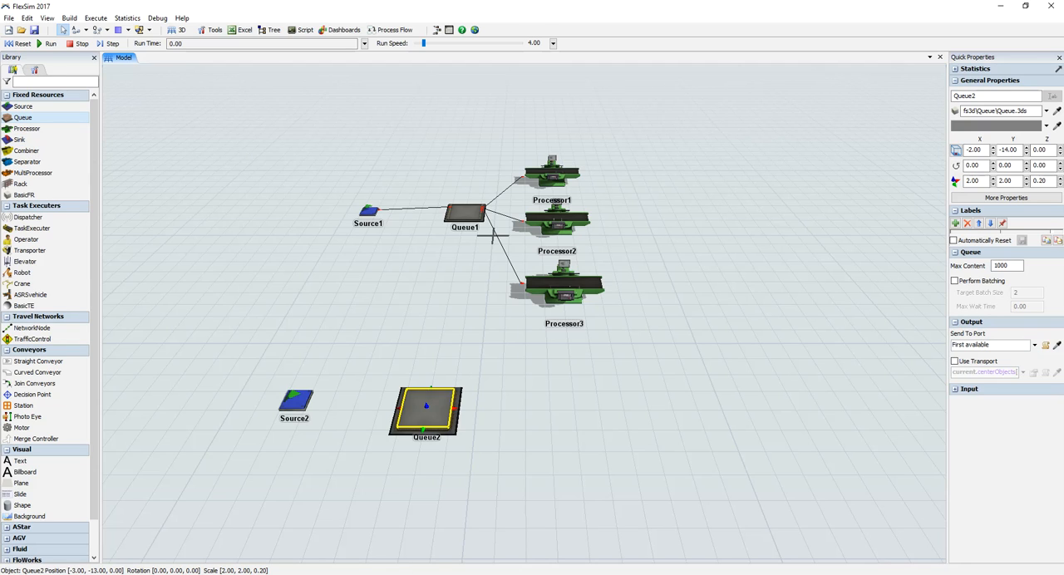
Step: Align Queue2 and Source2 in a row, at about X -2.00, Y -13.53 and X -6.47, Y -13.53
drag(435, 411, 452, 402)
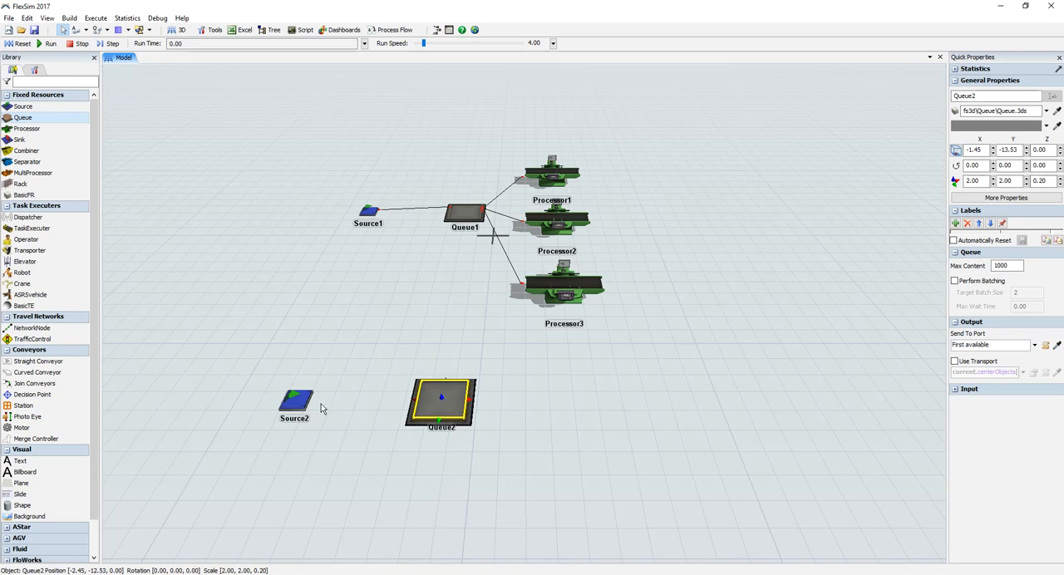
drag(304, 403, 321, 406)
drag(445, 410, 431, 410)
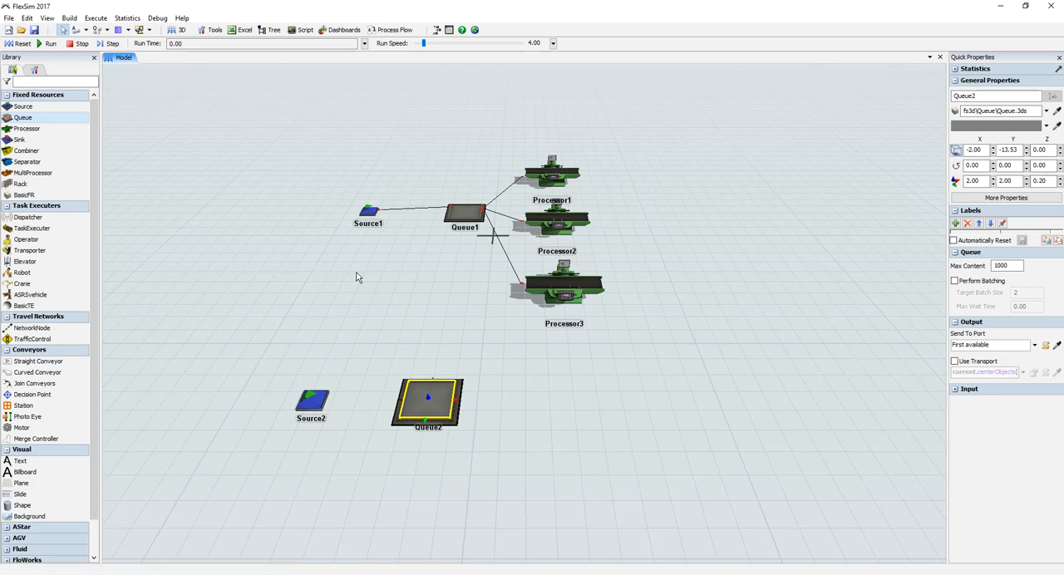
drag(316, 390, 324, 389)
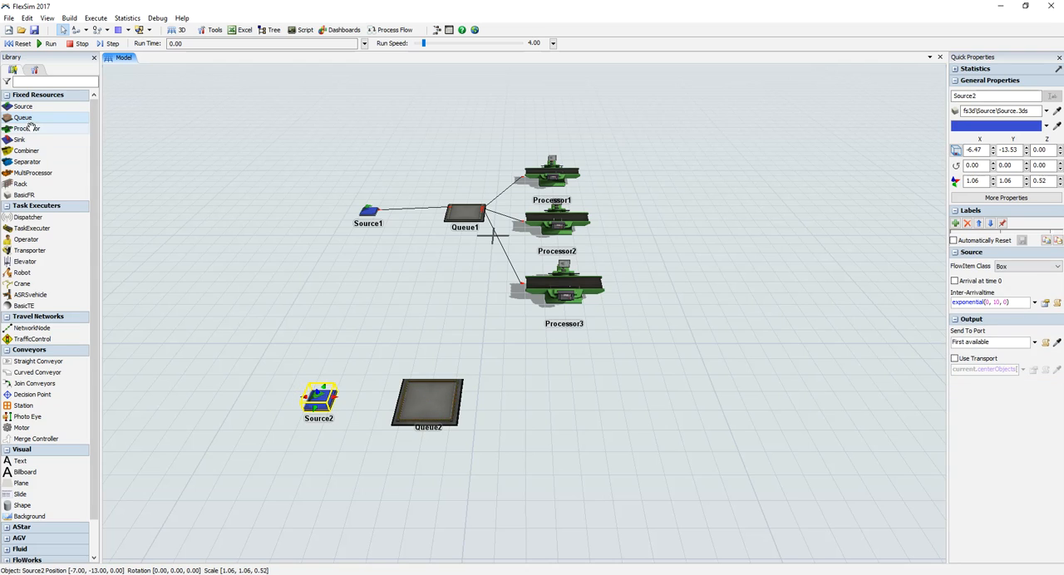
Step: Place a Processor from the library beside Queue2, below Processor3
drag(34, 132, 571, 333)
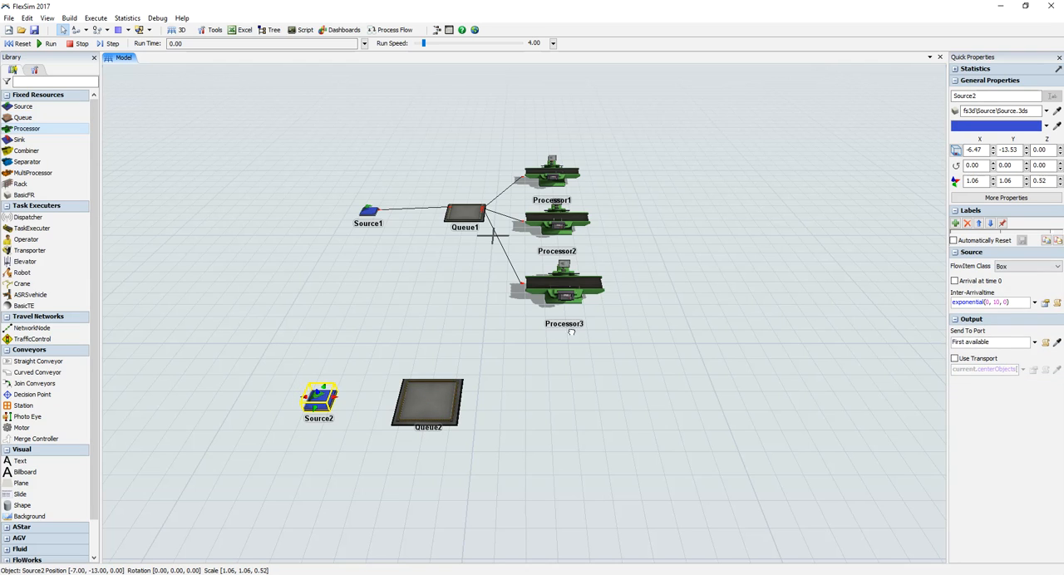
drag(531, 367, 531, 368)
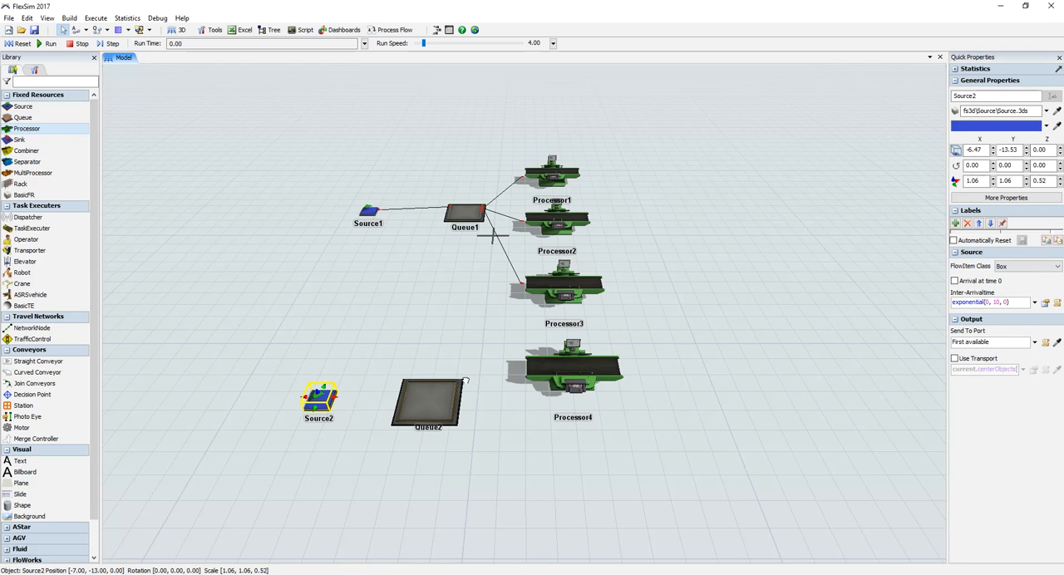
Step: Place two more Processors in a column below Processor4 and space them out, with Processor4 at X 4.00, Y -12.89
drag(522, 436, 569, 444)
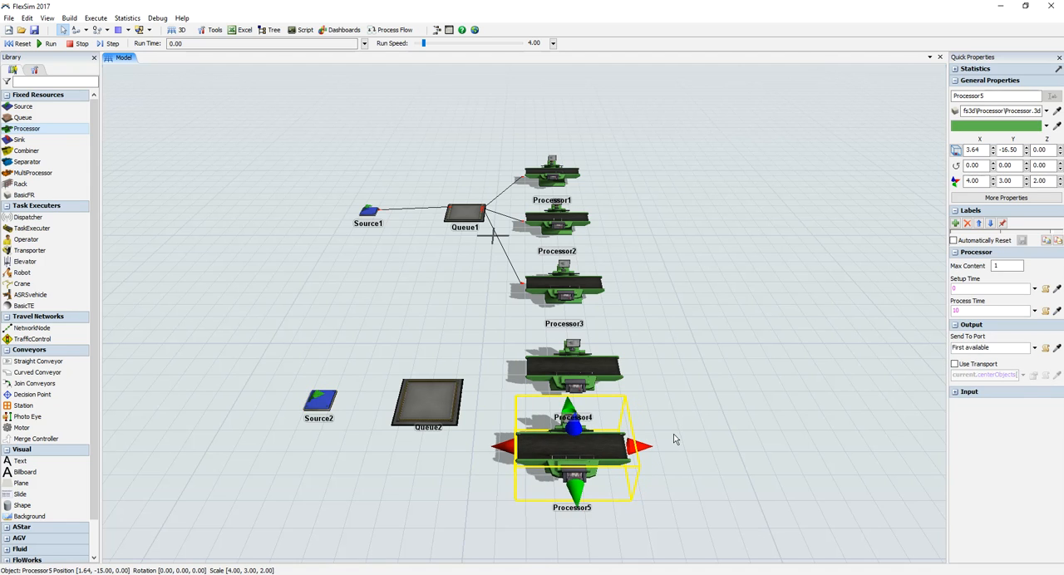
drag(672, 444, 705, 410)
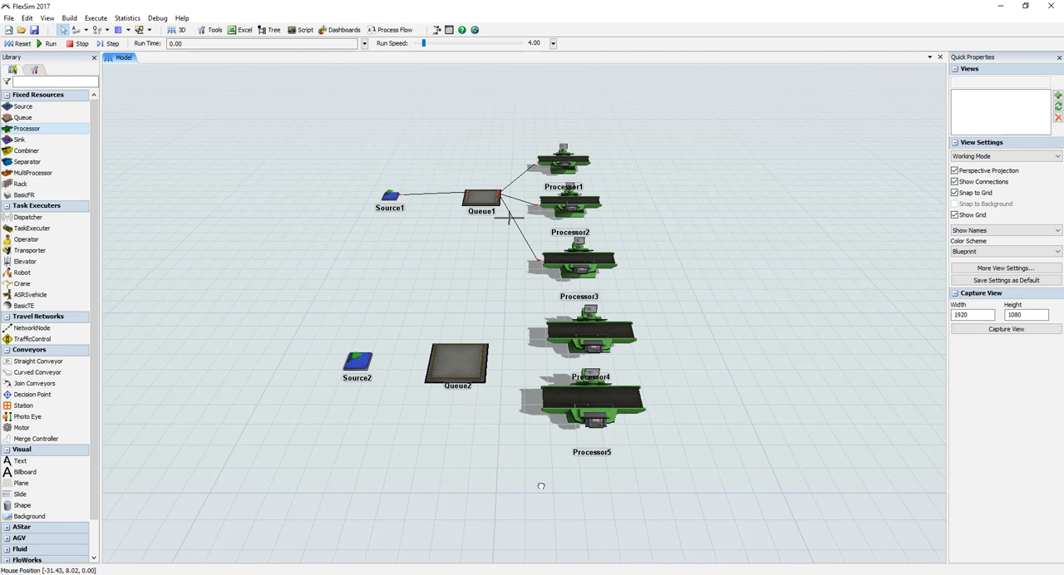
drag(567, 482, 568, 482)
right_drag(715, 452, 723, 444)
drag(723, 388, 687, 379)
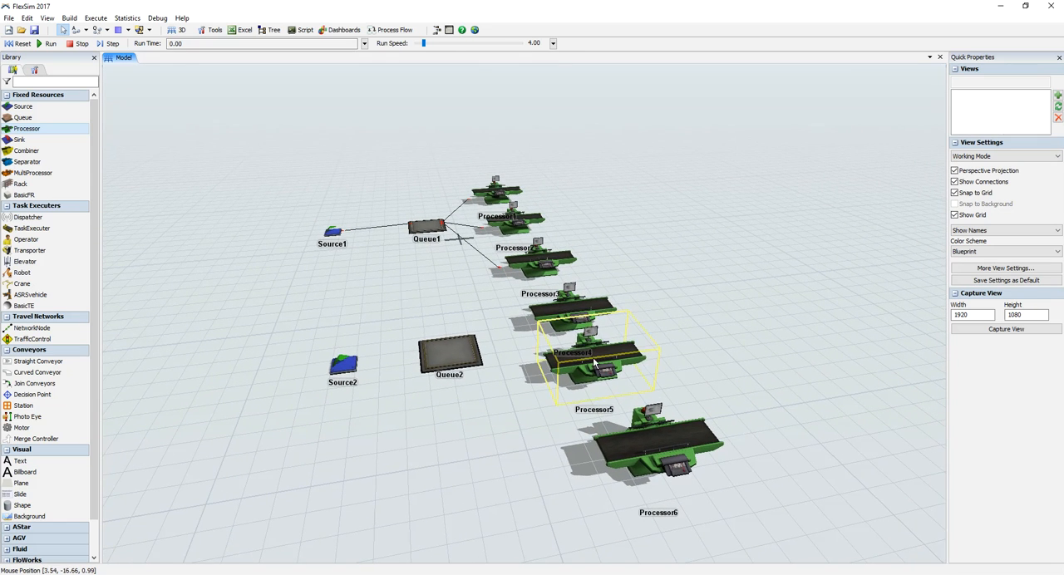
drag(592, 357, 608, 376)
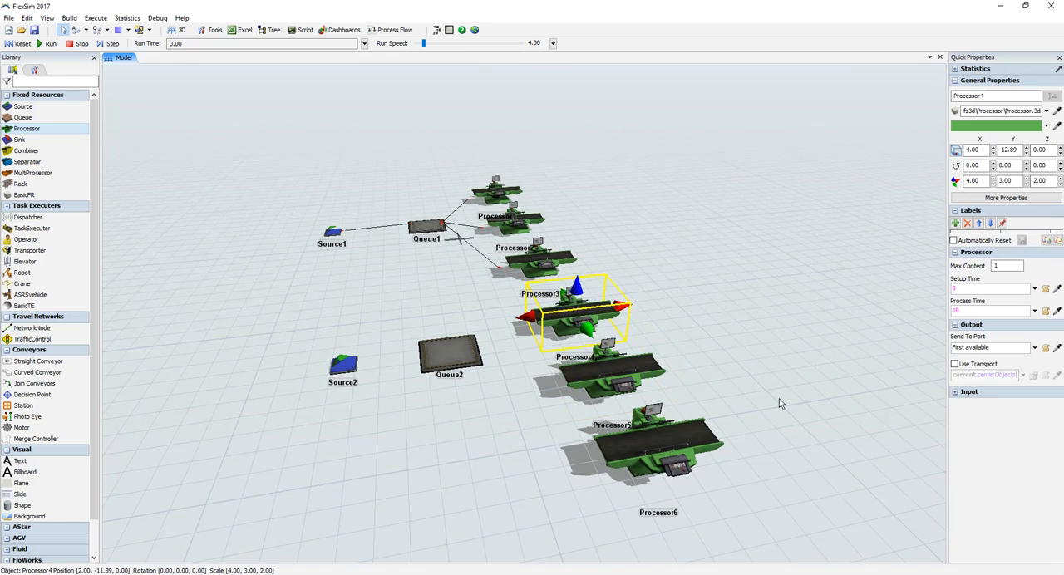
drag(779, 399, 700, 374)
right_drag(701, 374, 671, 360)
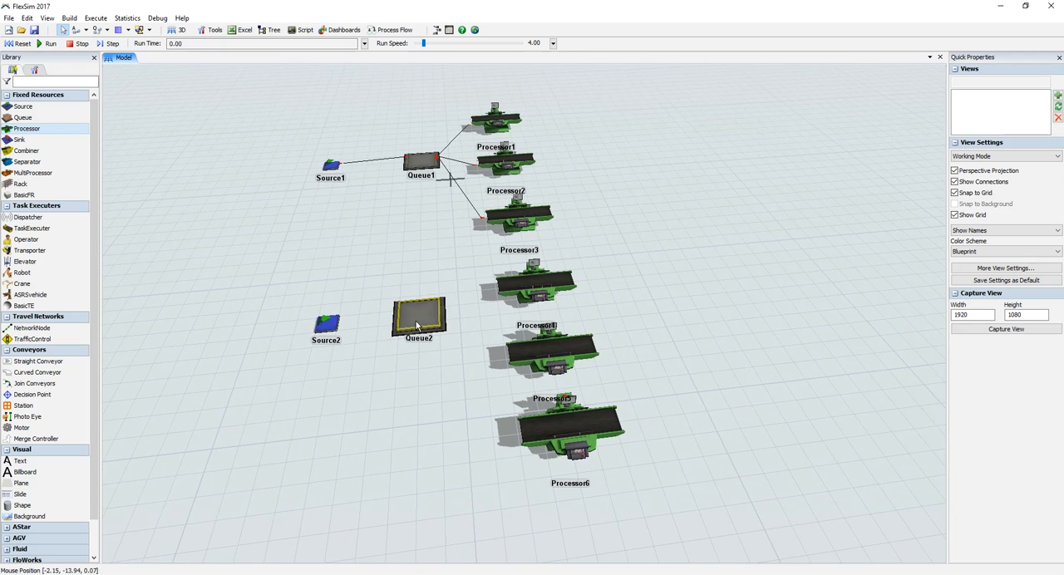
Step: Move Queue2 and Source2 level with the middle Processor of the lower group, with Queue2 at X -3.00, Y -17.00
click(416, 366)
drag(413, 366, 413, 372)
drag(330, 329, 299, 378)
drag(412, 378, 408, 382)
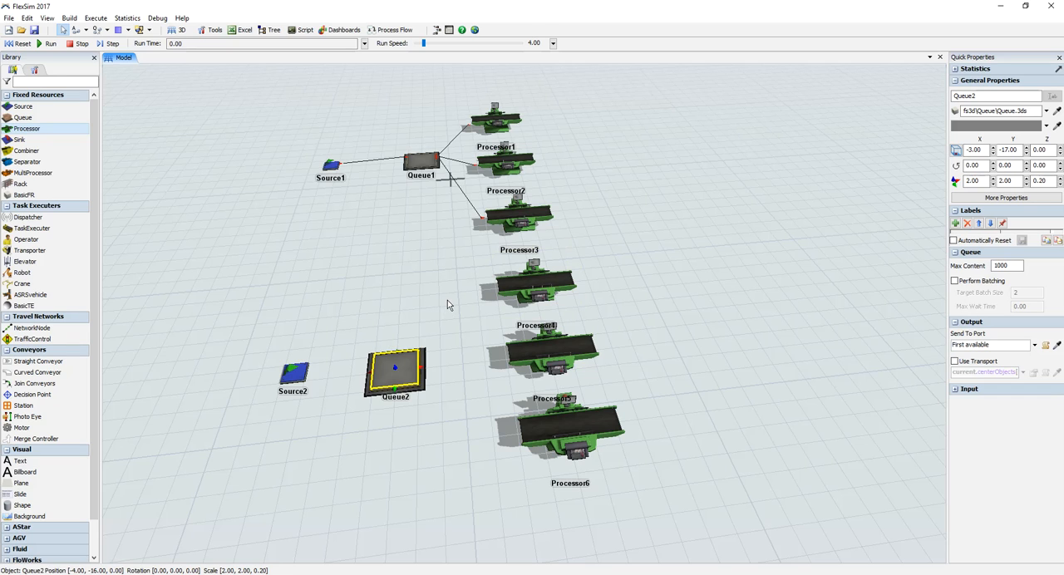
Step: Connect Source2 to Queue2, and Queue2 to Processor4, Processor5 and Processor6
click(75, 30)
drag(302, 375, 406, 371)
drag(404, 368, 559, 437)
drag(703, 341, 661, 351)
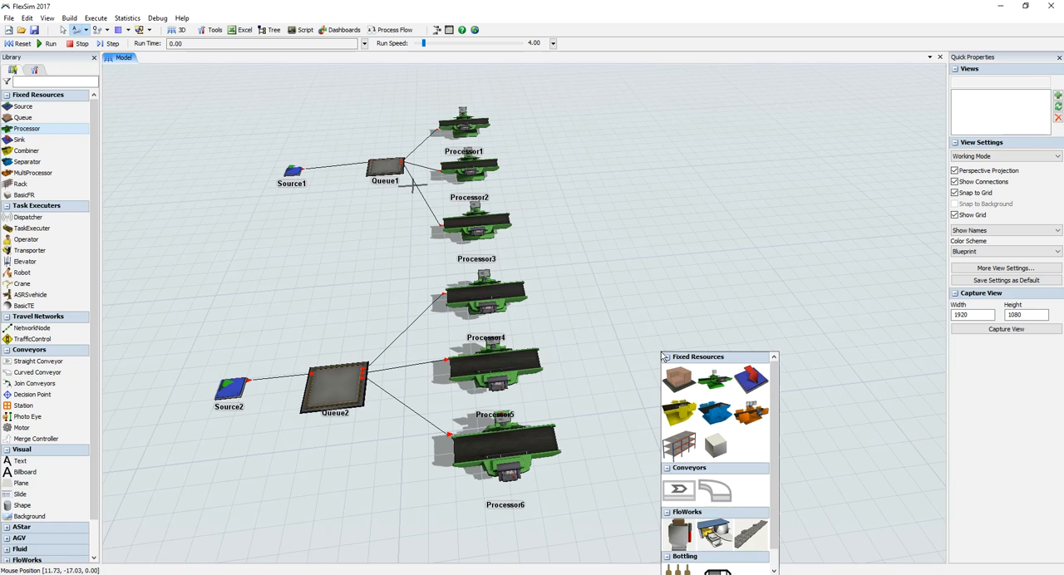
key(Escape)
Step: Group-select the whole lower line, move it so Queue2 sits at X 3.00, Y -19.00, and delete it from the model
drag(642, 295, 622, 287)
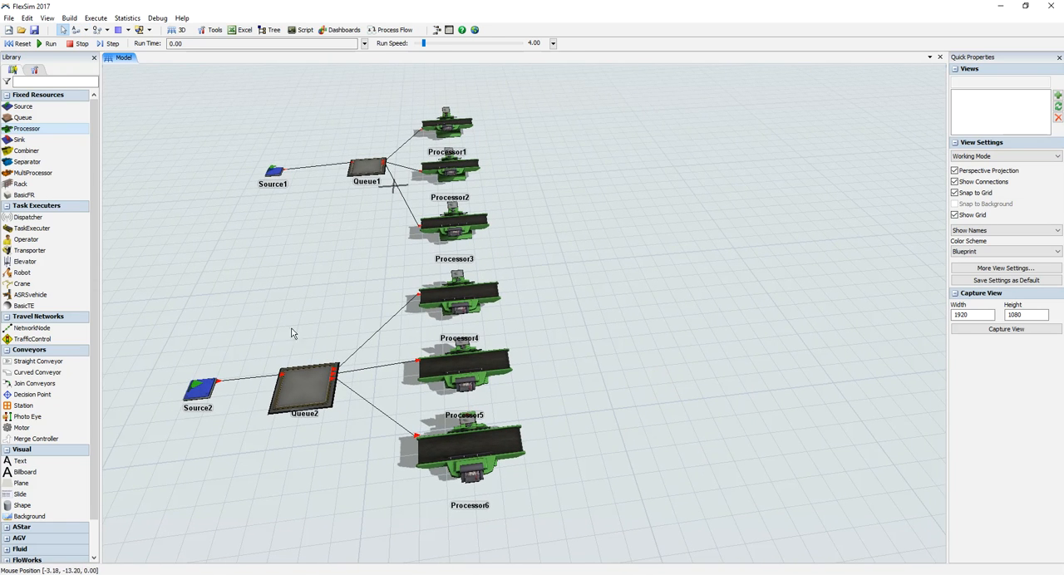
shift+drag(144, 298, 608, 519)
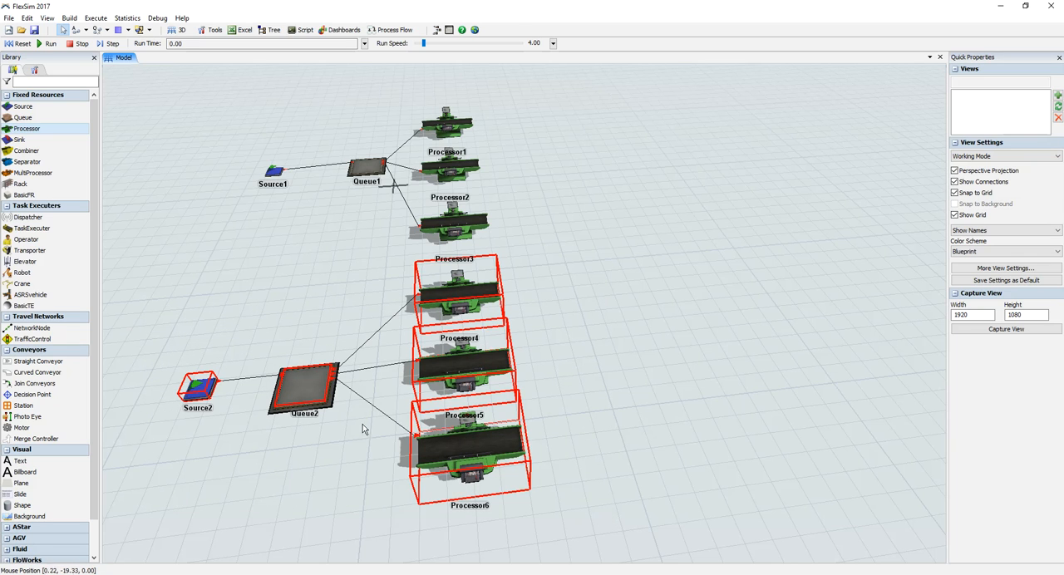
drag(305, 394, 451, 417)
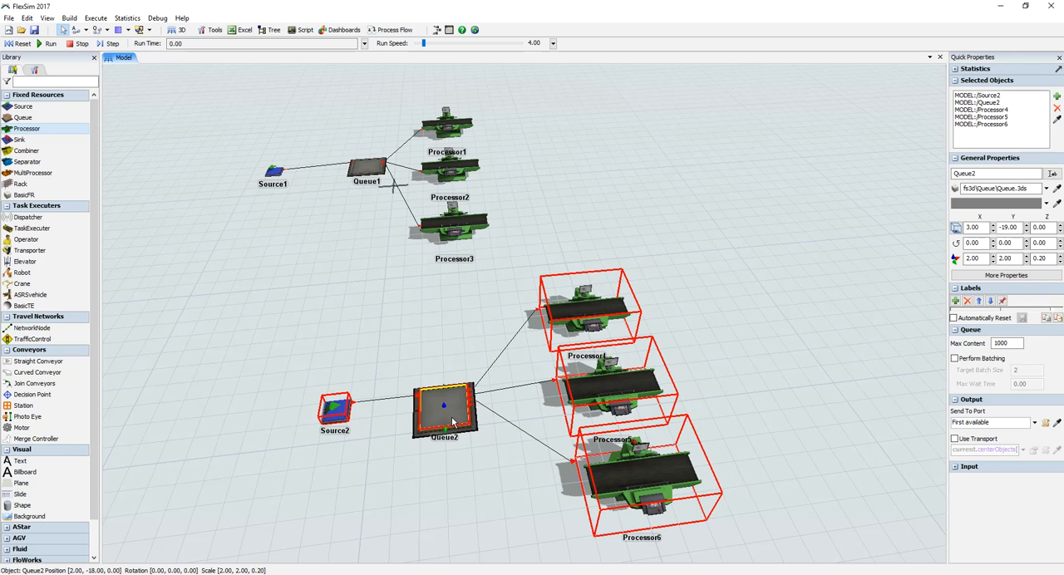
key(ctrl+z)
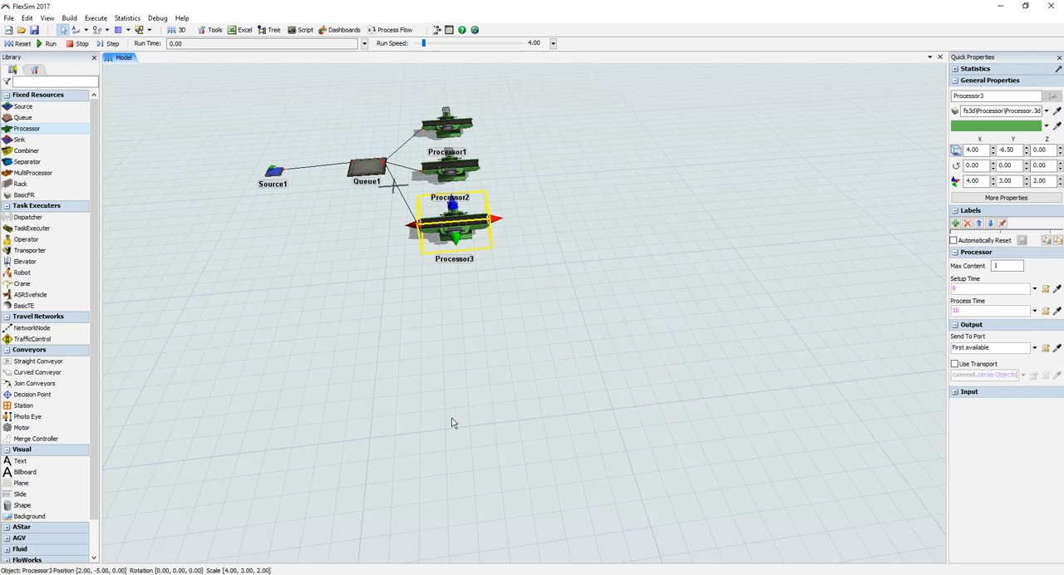
Step: Add a straight conveyor linked to the output of Processor1 and another linked to the output of Processor2
drag(522, 391, 555, 511)
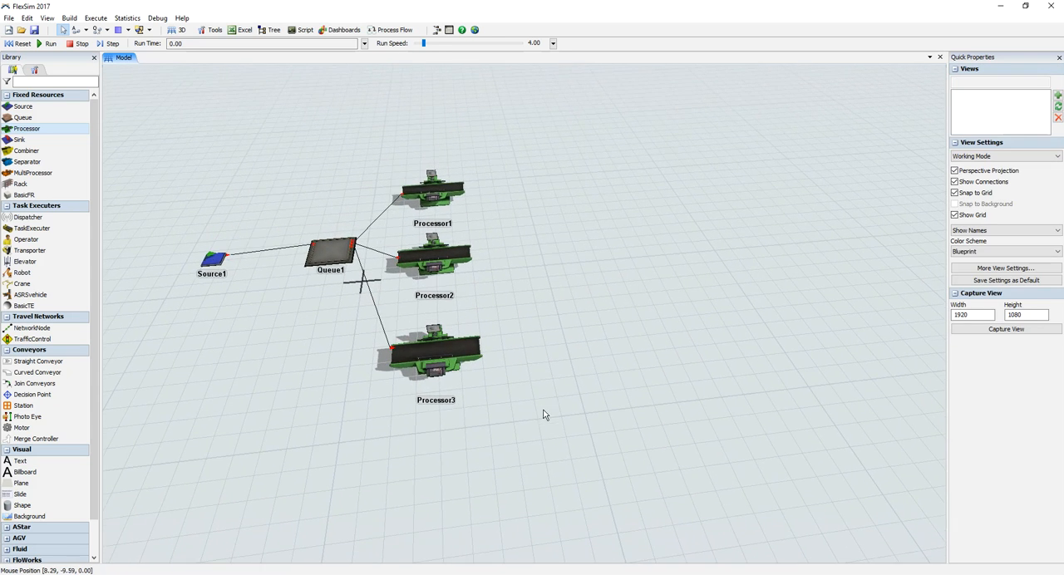
click(449, 188)
click(462, 189)
drag(515, 183, 514, 181)
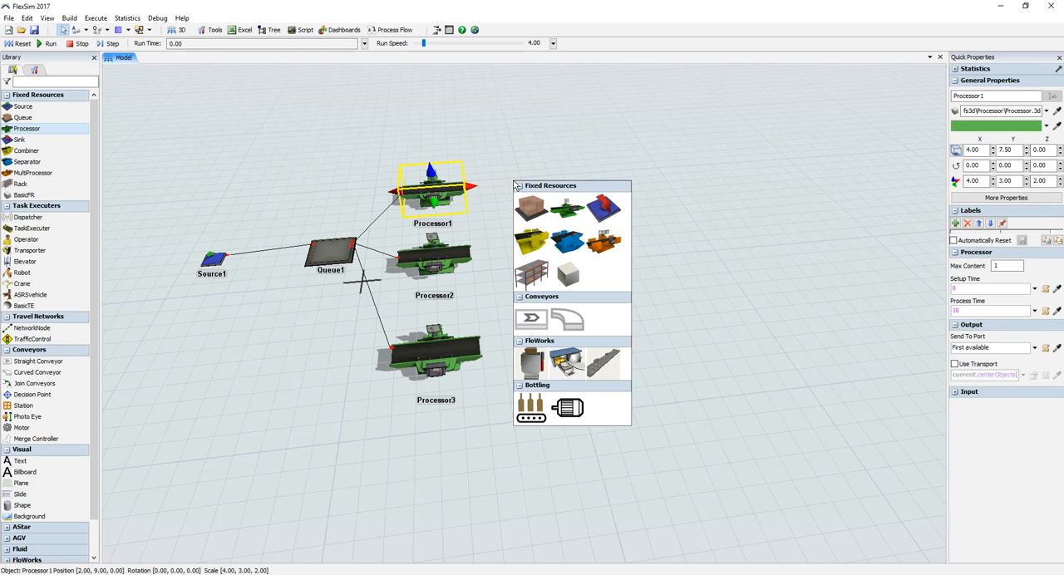
click(532, 320)
click(436, 261)
drag(480, 251, 517, 262)
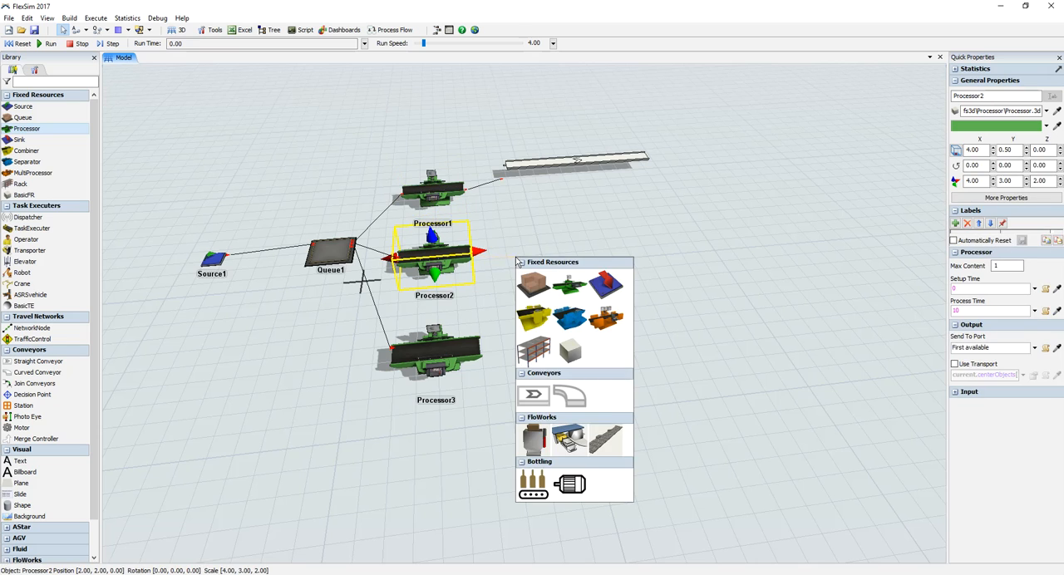
click(532, 395)
Step: Add a straight conveyor linked from Processor3, and move the other two conveyors to start at about X 6.60, Y 7.44 and X 6.87, Y 0.42
click(441, 353)
drag(492, 344, 556, 326)
click(559, 484)
drag(553, 242, 536, 247)
drag(559, 164, 533, 186)
Step: Draw a straight conveyor crosswise past the ends of the three Processor conveyors, ending at about X 19.56, Y -16.60
drag(720, 288, 604, 289)
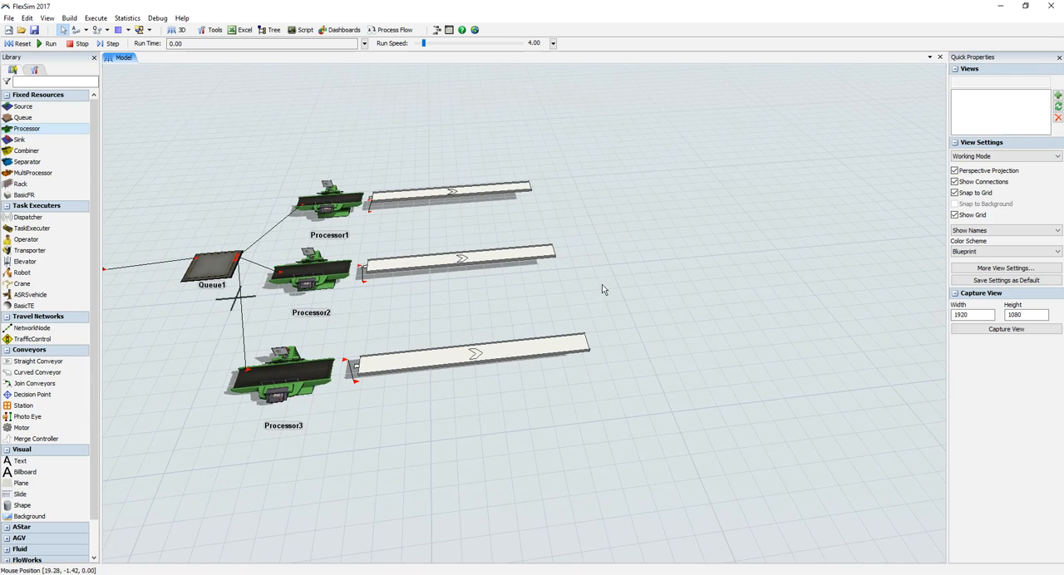
click(37, 362)
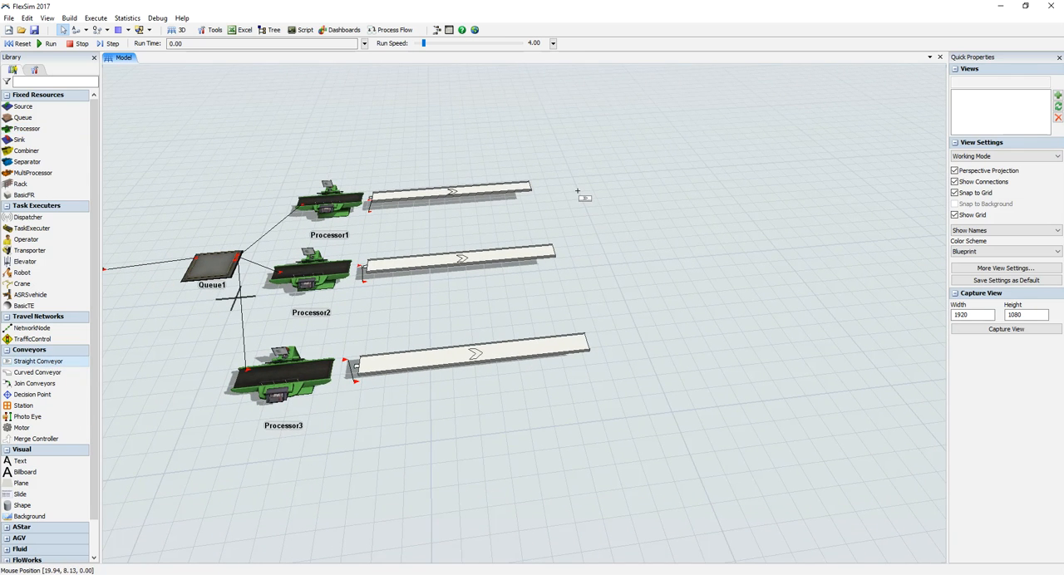
scroll(578, 193, down, 5)
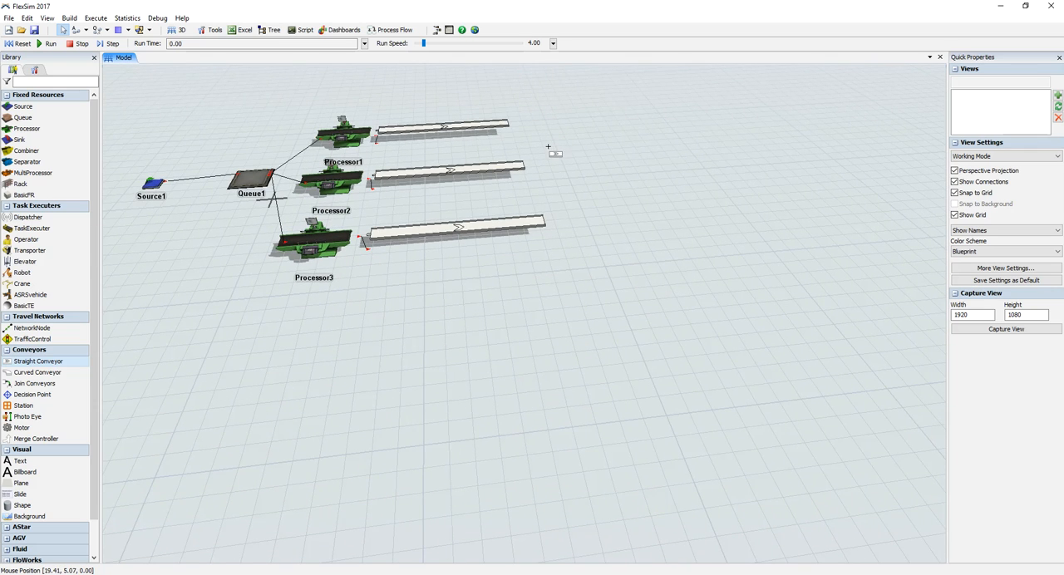
drag(548, 143, 623, 361)
click(35, 363)
scroll(686, 183, up, 5)
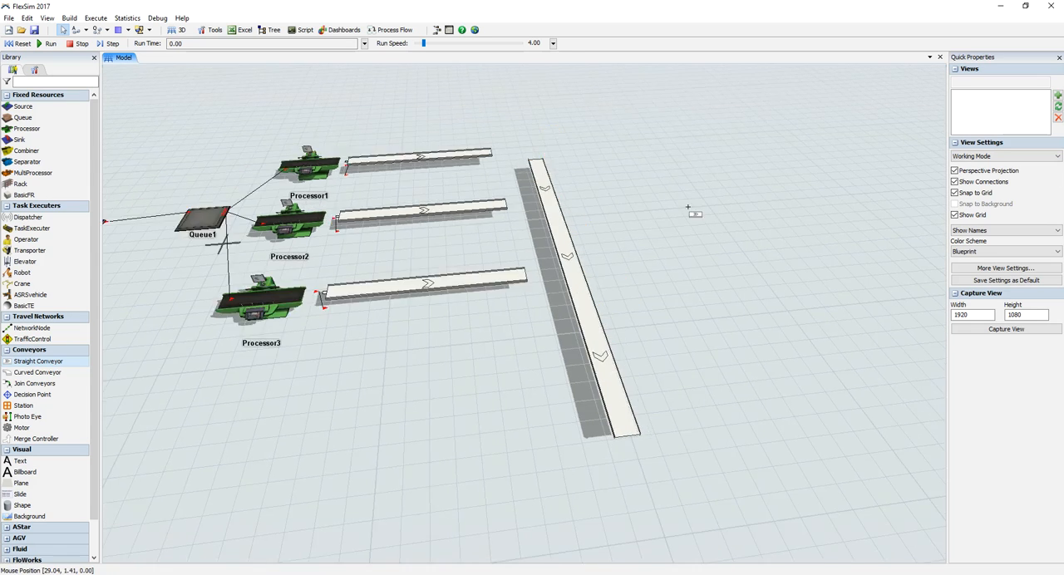
Step: Join the end of Processor1's conveyor to the start of the crosswise conveyor with a curve
click(35, 383)
click(466, 222)
click(528, 240)
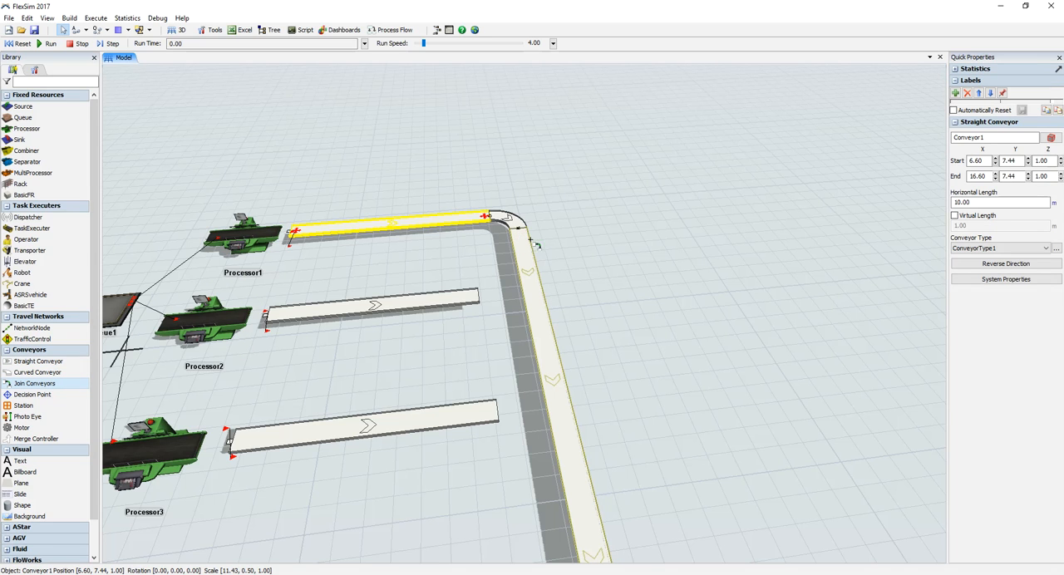
click(629, 246)
Step: Extend the Processor2 conveyor to about 12.19 m and the Processor3 conveyor so that both meet the side of the crosswise conveyor
drag(608, 298, 491, 311)
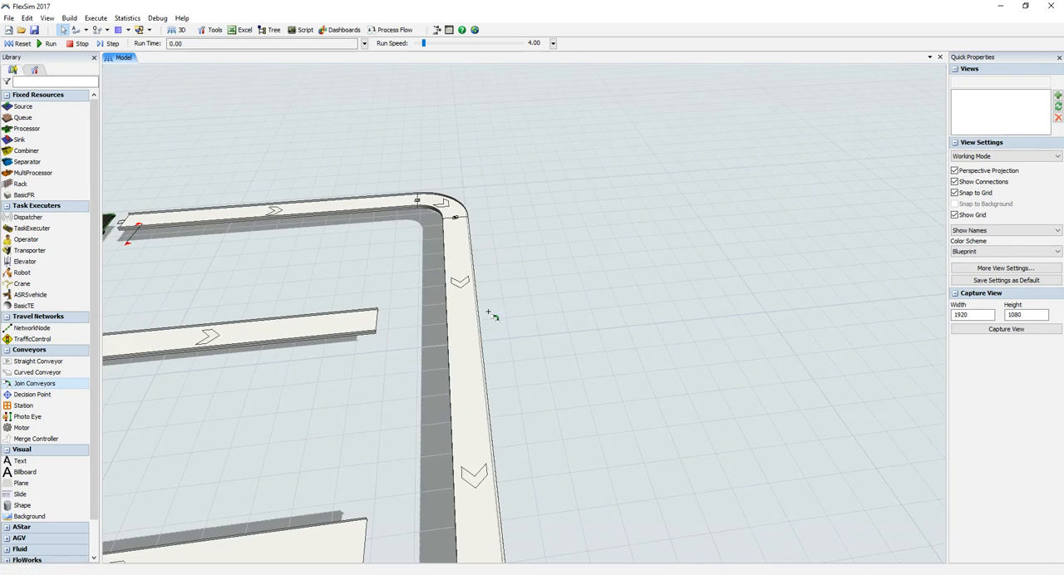
click(366, 322)
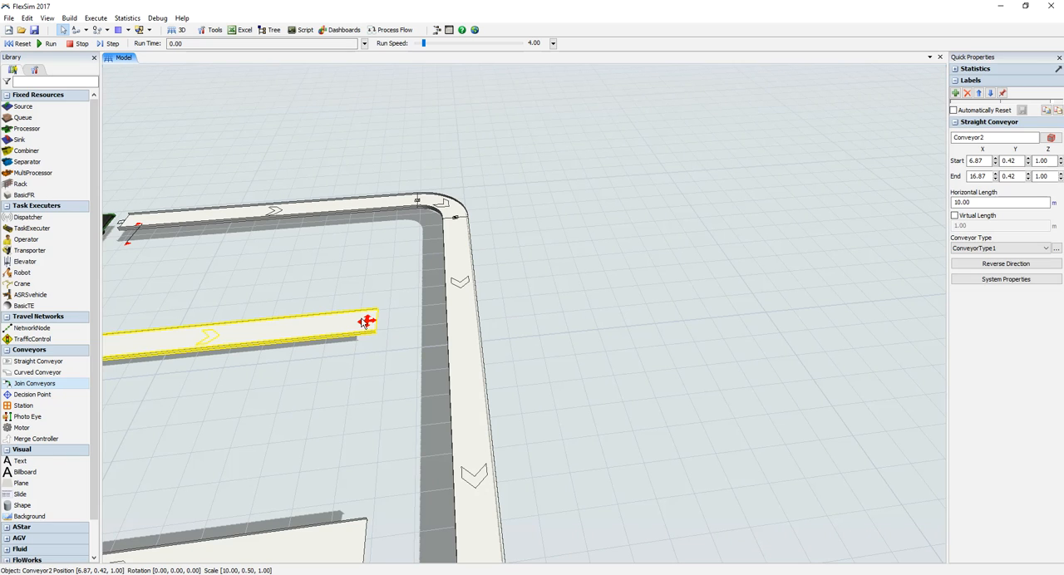
drag(372, 323, 446, 314)
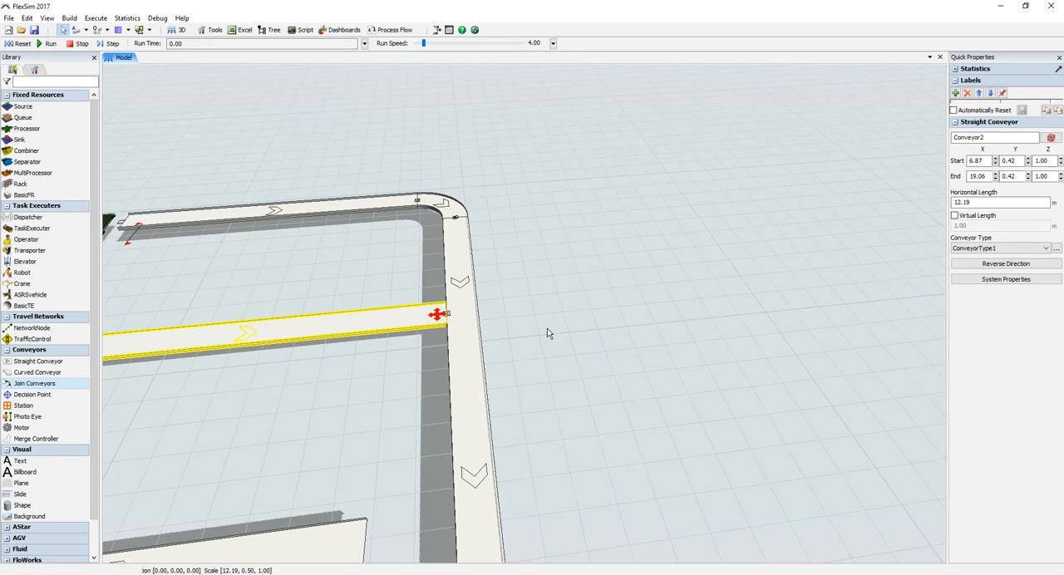
drag(548, 329, 556, 273)
click(429, 413)
drag(426, 413, 594, 276)
Step: Lengthen the crosswise conveyor by extending its free end farther away from the Processor conveyors
scroll(594, 277, down, 2)
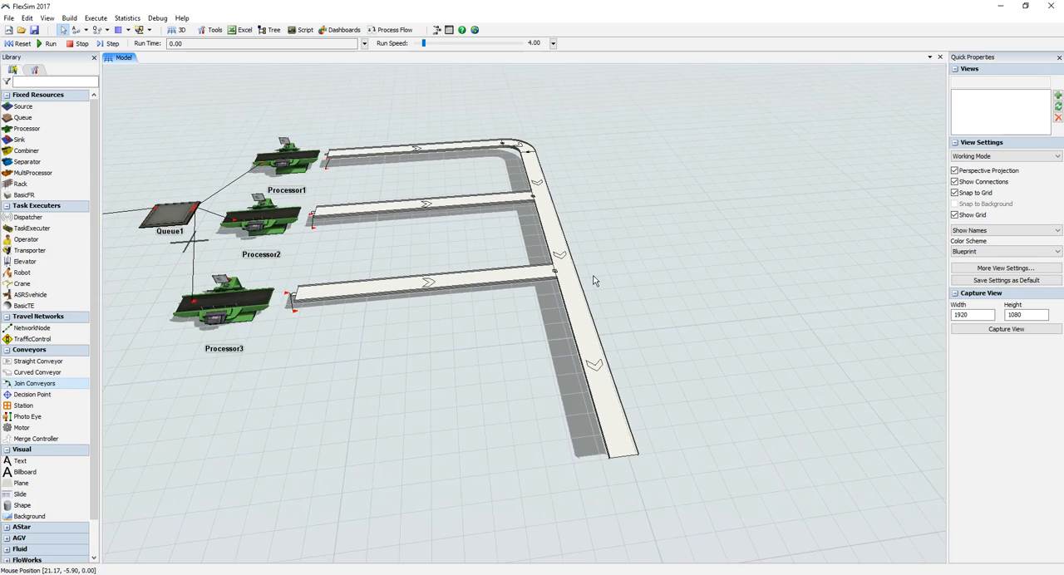
scroll(593, 280, down, 5)
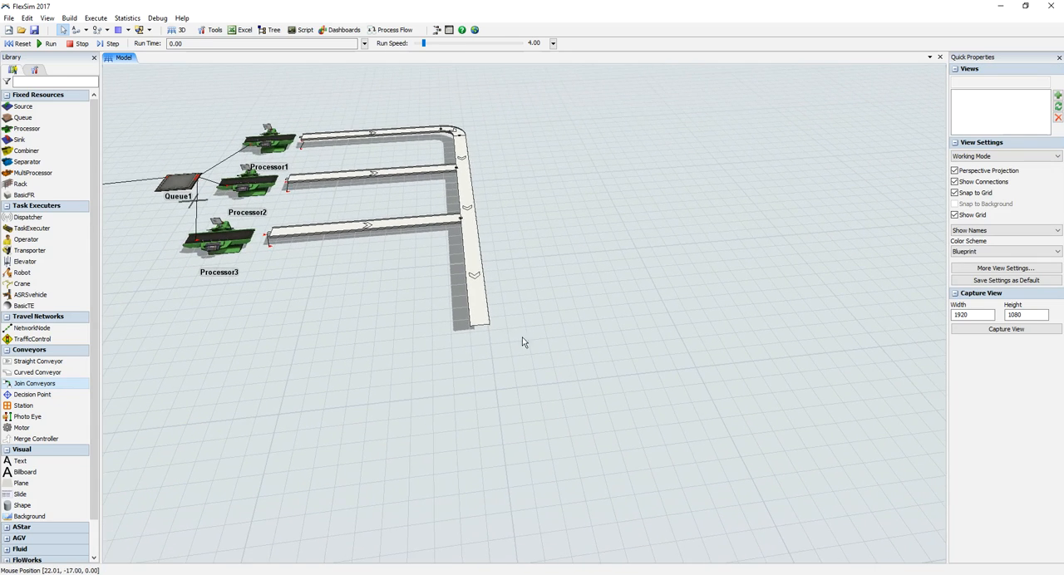
click(478, 317)
drag(480, 326, 541, 335)
scroll(541, 335, up, 4)
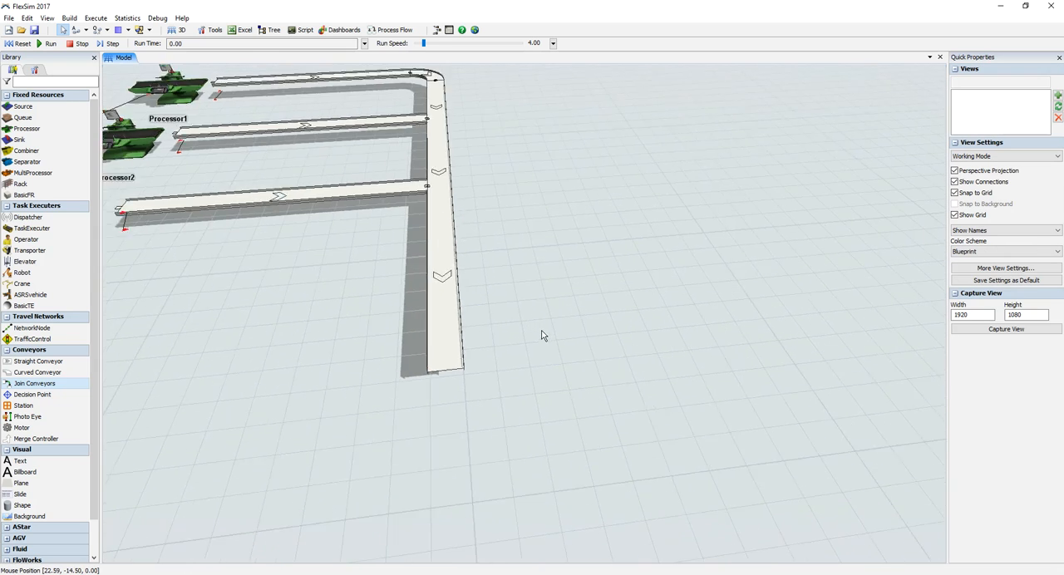
drag(511, 281, 653, 294)
scroll(653, 294, up, 1)
scroll(640, 294, down, 1)
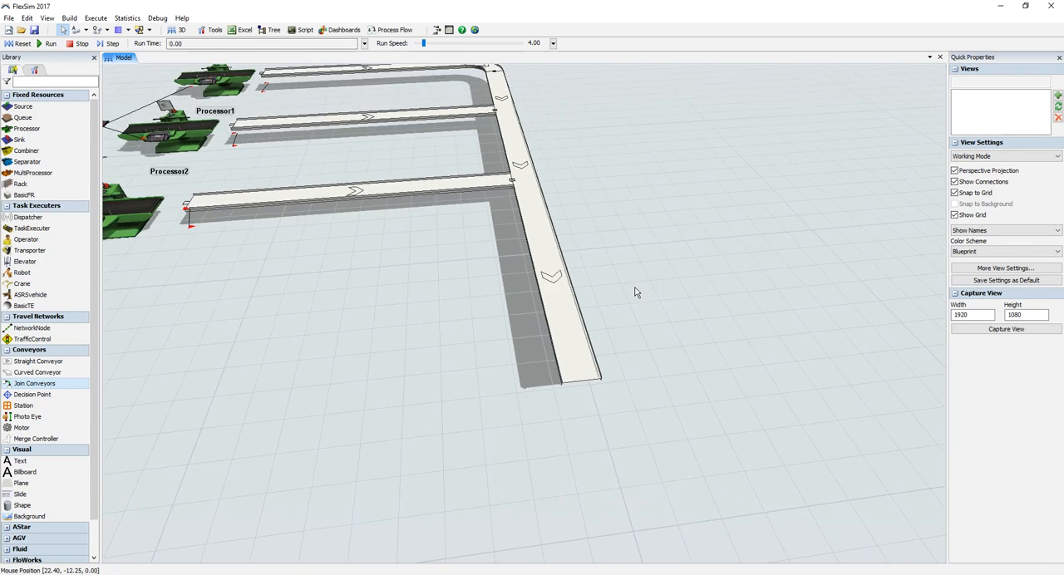
scroll(614, 241, up, 1)
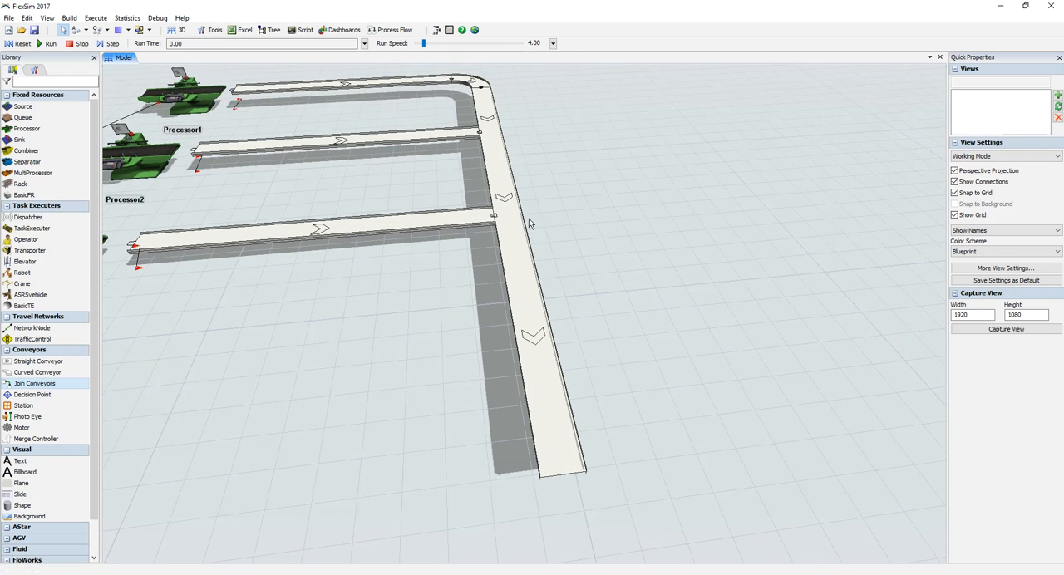
drag(642, 442, 513, 322)
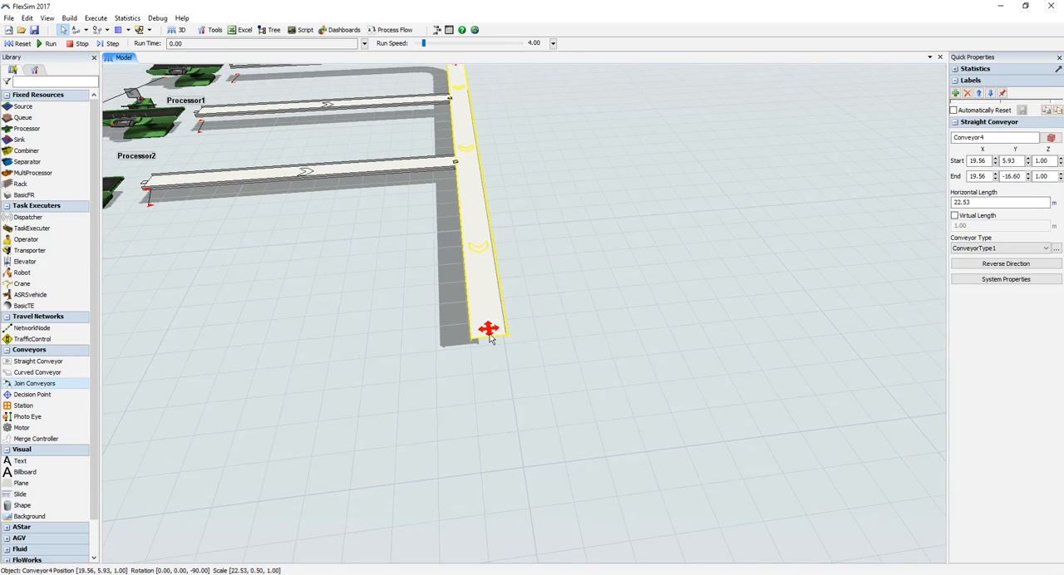
drag(489, 337, 511, 467)
Step: Move Queue1 closer to Source1, to about X -4.73, Y 3.00
drag(575, 462, 536, 326)
right_drag(536, 324, 552, 333)
drag(560, 332, 613, 278)
right_drag(612, 278, 615, 300)
drag(449, 322, 755, 332)
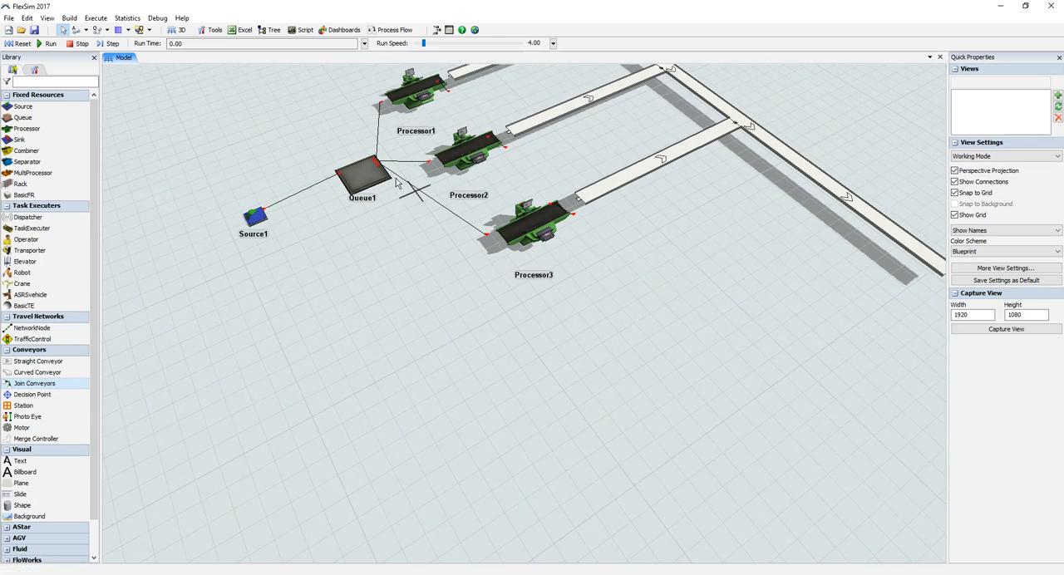
click(356, 185)
drag(356, 185, 313, 202)
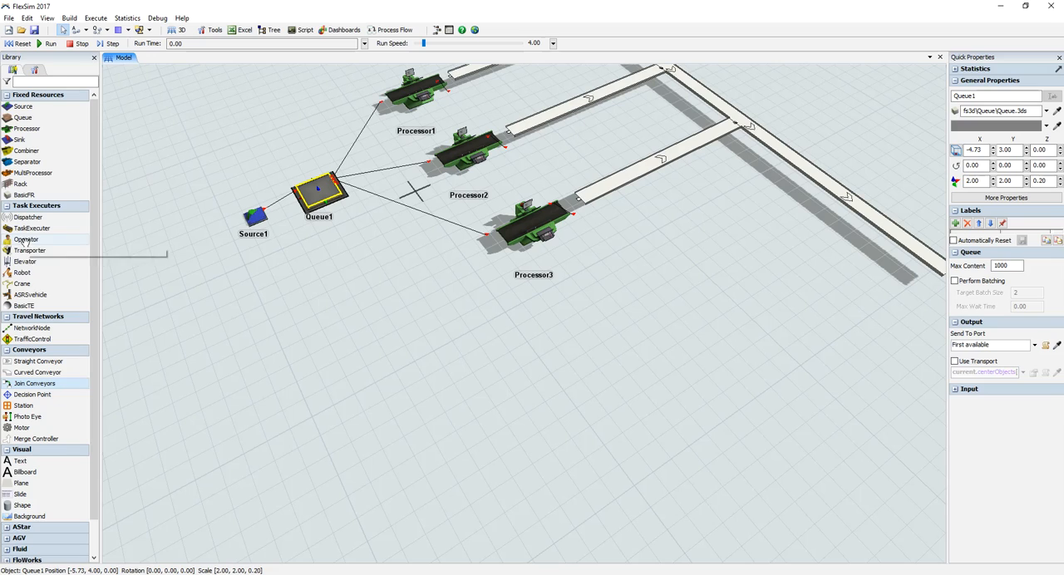
Step: Place an Operator from the library near Queue1, at about X -5.80, Y -3.29
drag(328, 295, 337, 270)
right_drag(349, 291, 380, 288)
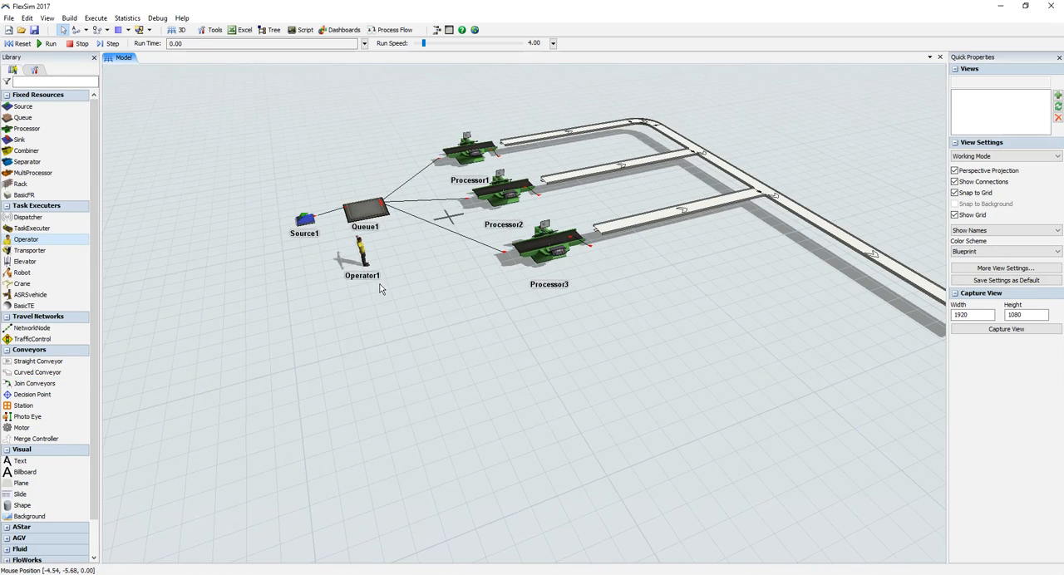
drag(389, 288, 406, 369)
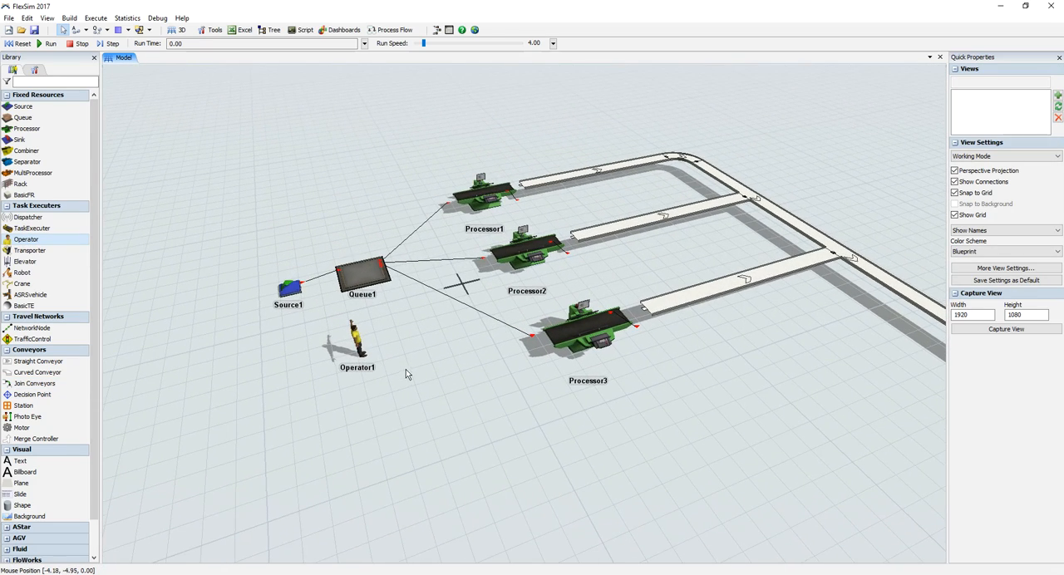
Step: Connect Operator1 to Queue1 with a center port connection
click(85, 30)
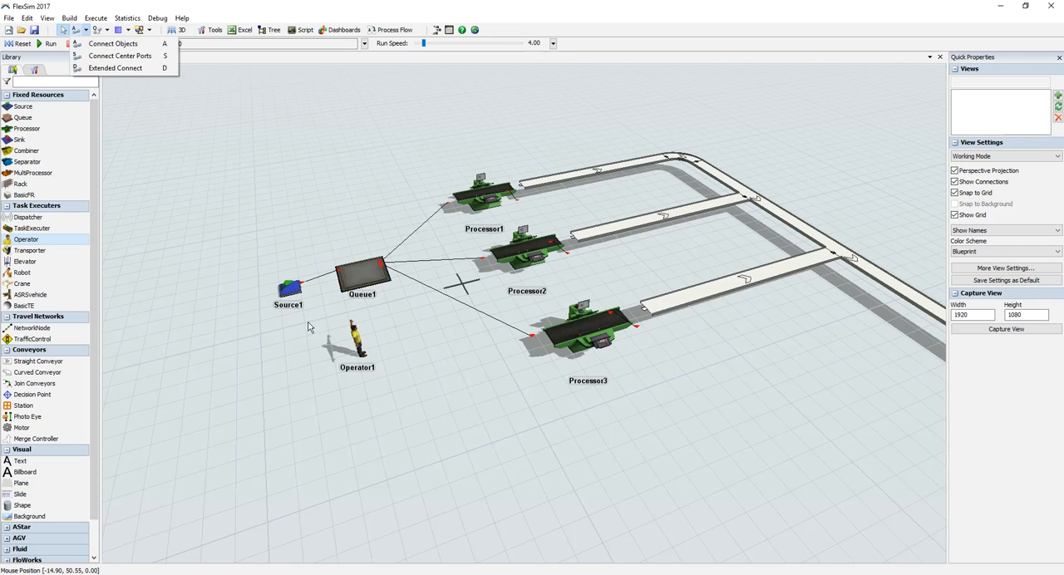
click(115, 67)
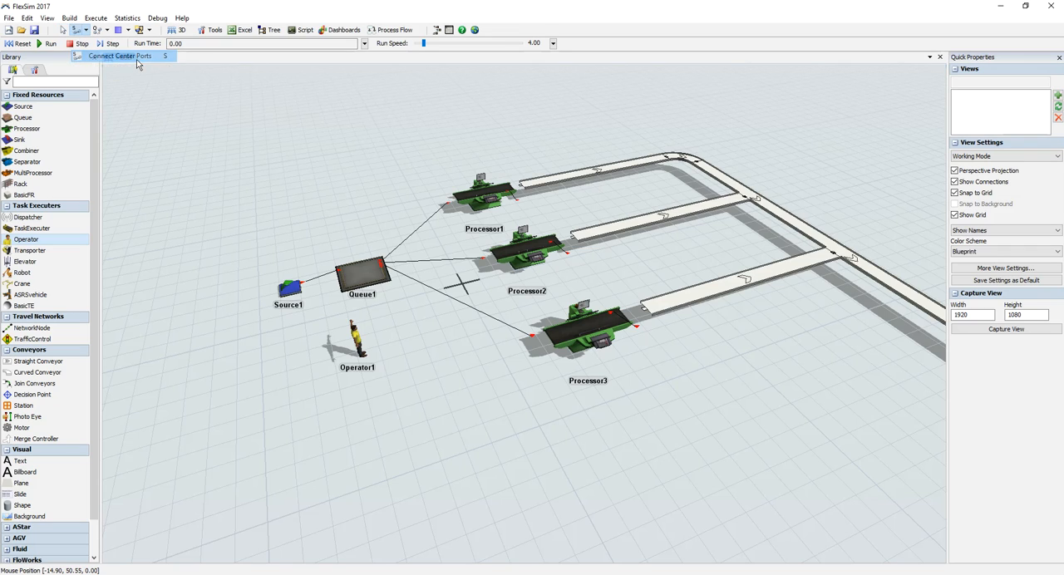
click(355, 339)
click(362, 275)
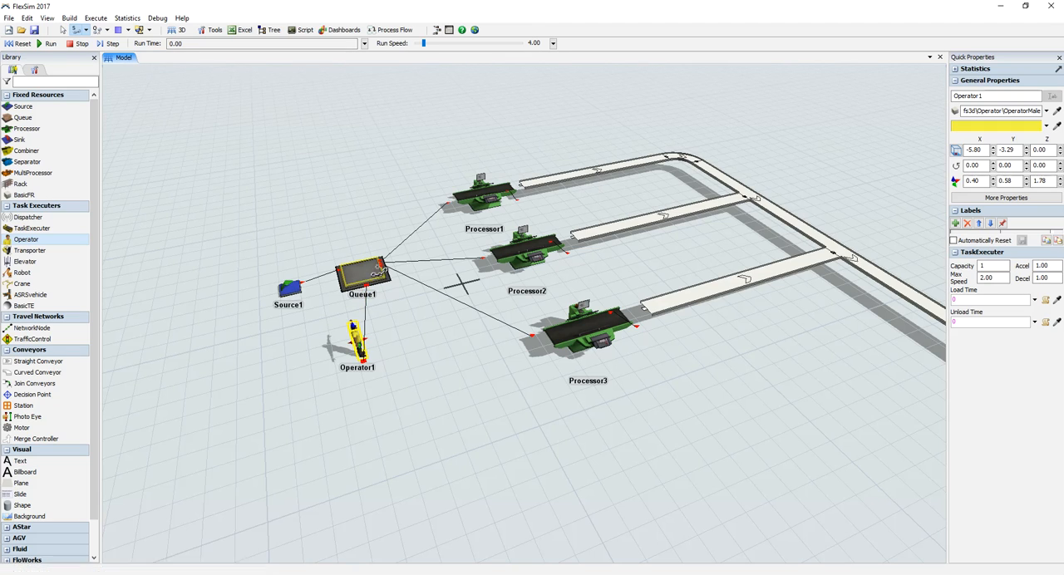
key(Escape)
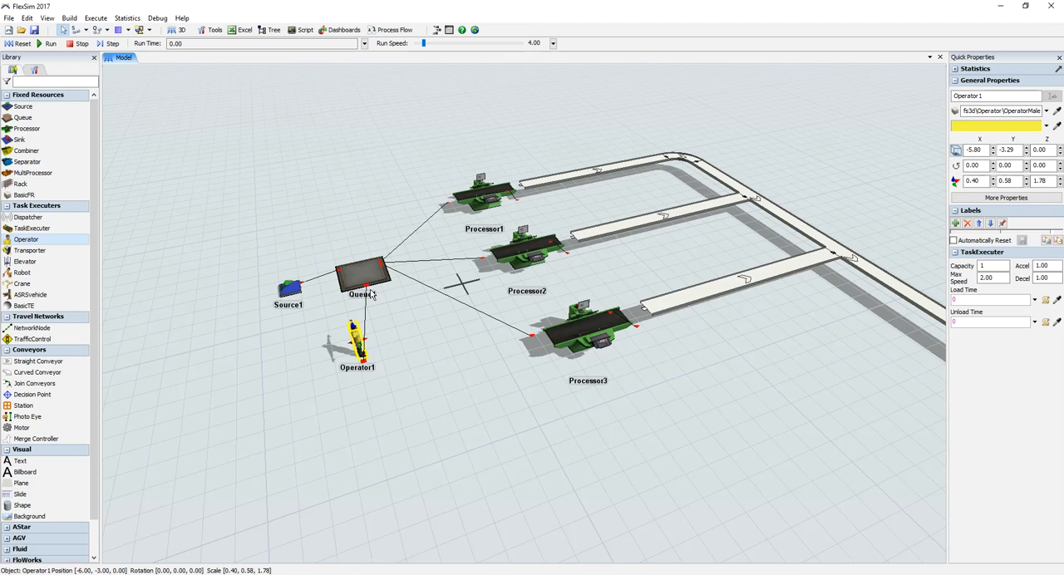
click(371, 285)
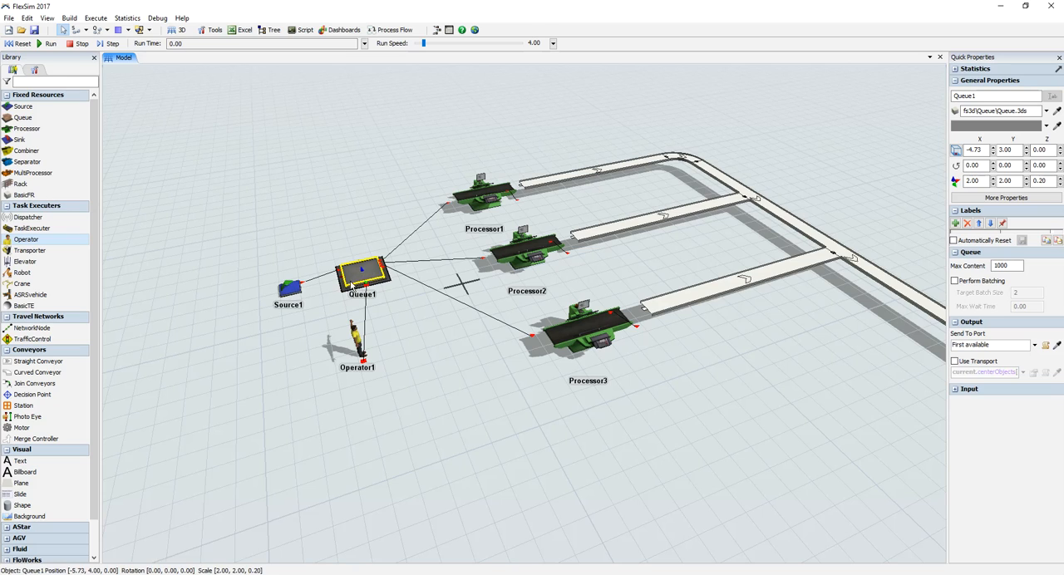
double_click(993, 96)
text(Fila)
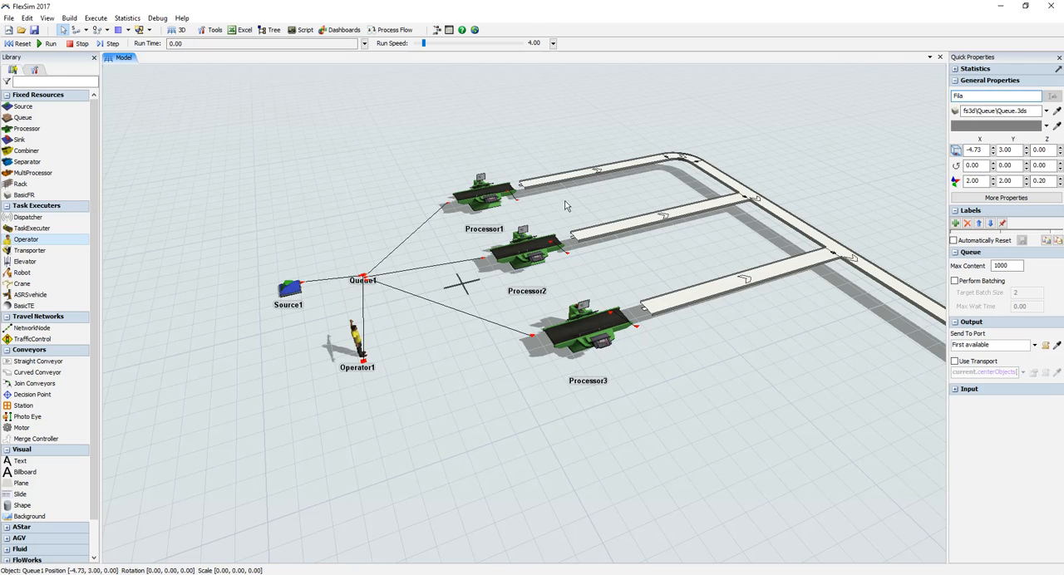
click(473, 423)
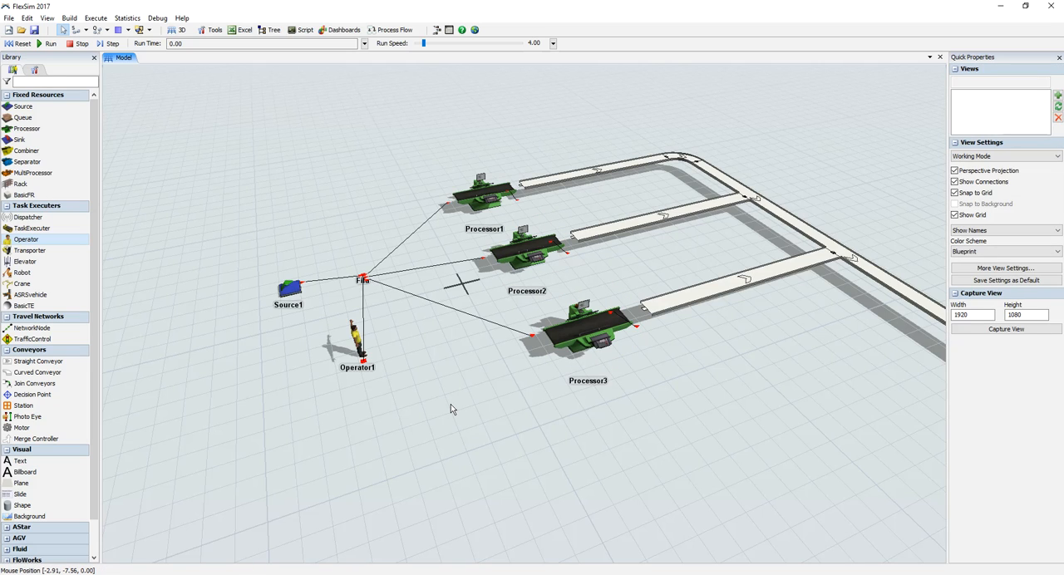
key(ctrl+z)
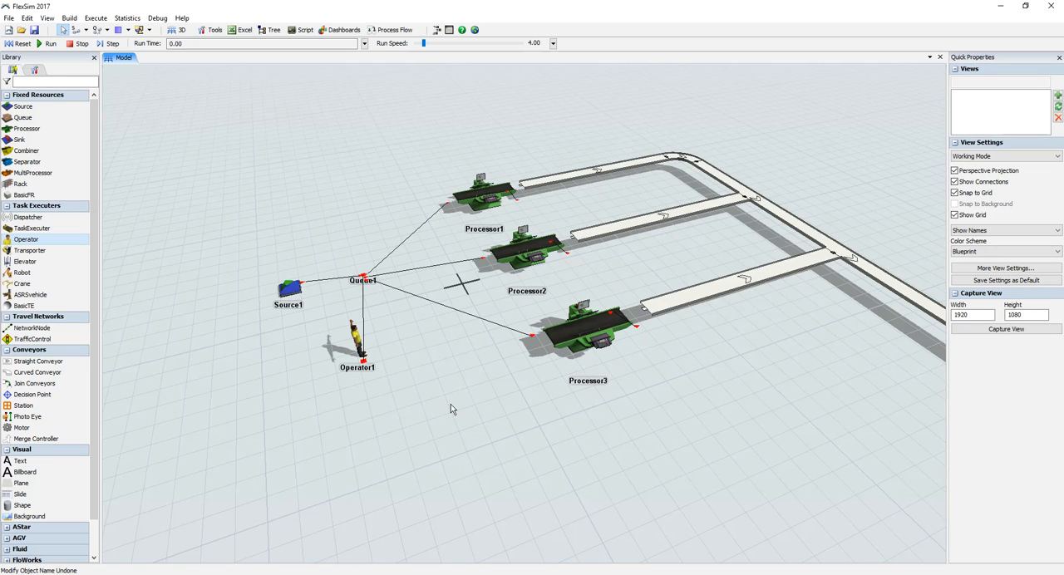
key(ctrl+z)
Step: Rename Queue1, the queue between the source and the processors, to Fila
click(372, 268)
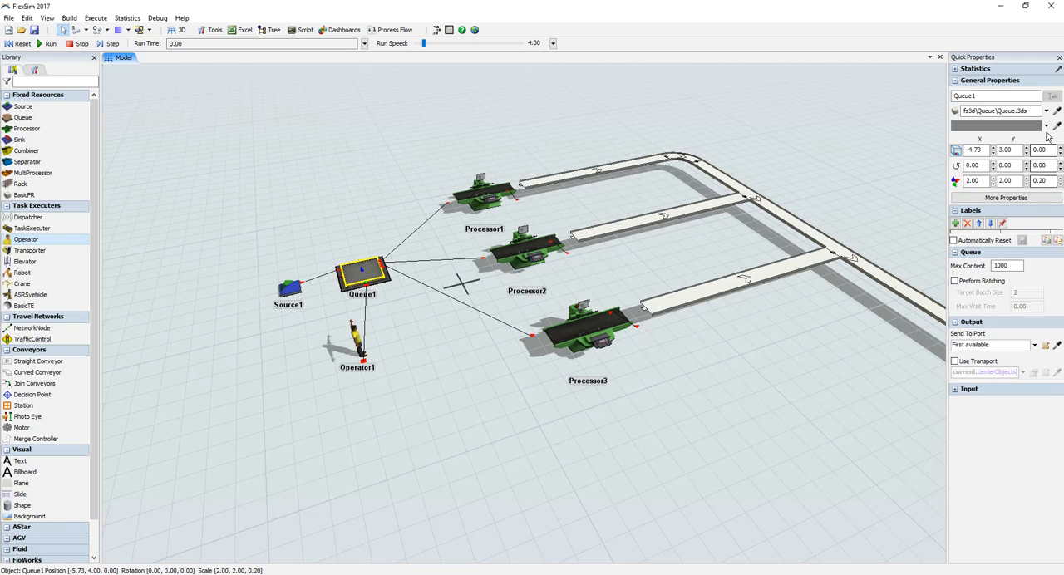
drag(978, 94, 896, 71)
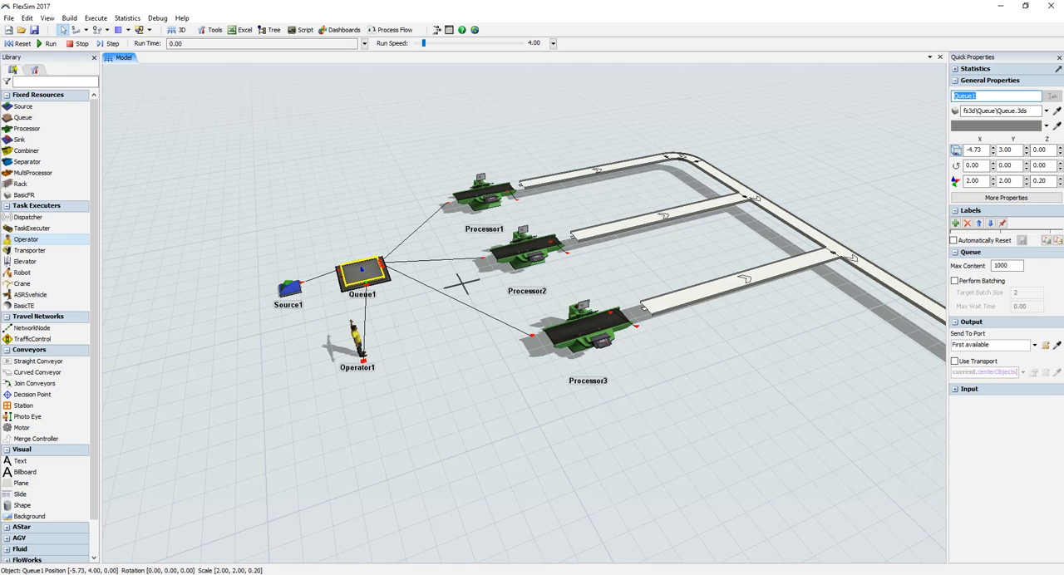
text(Fila)
click(672, 372)
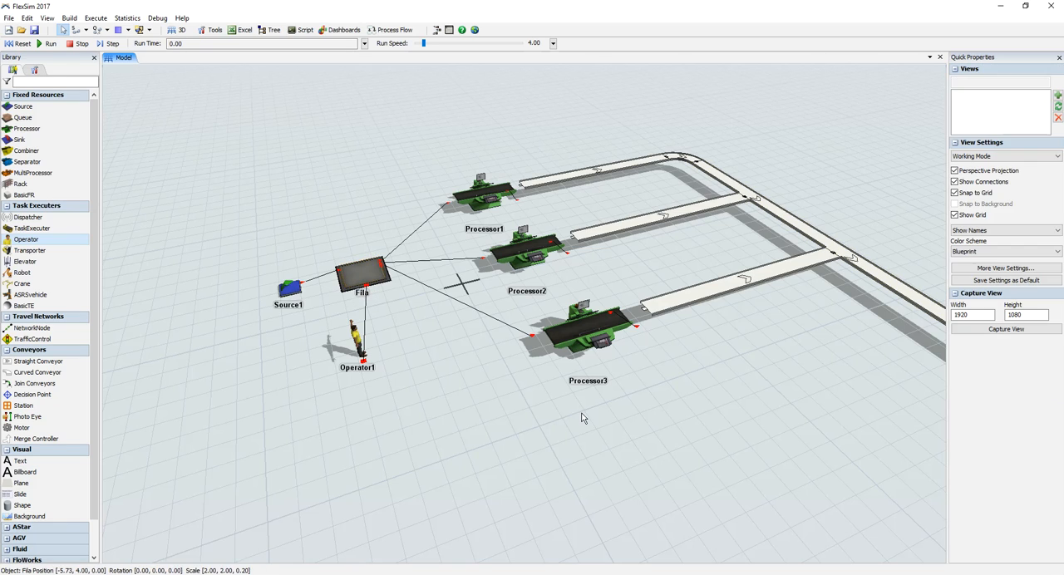
Step: Rename Operator1 to Operador
click(352, 341)
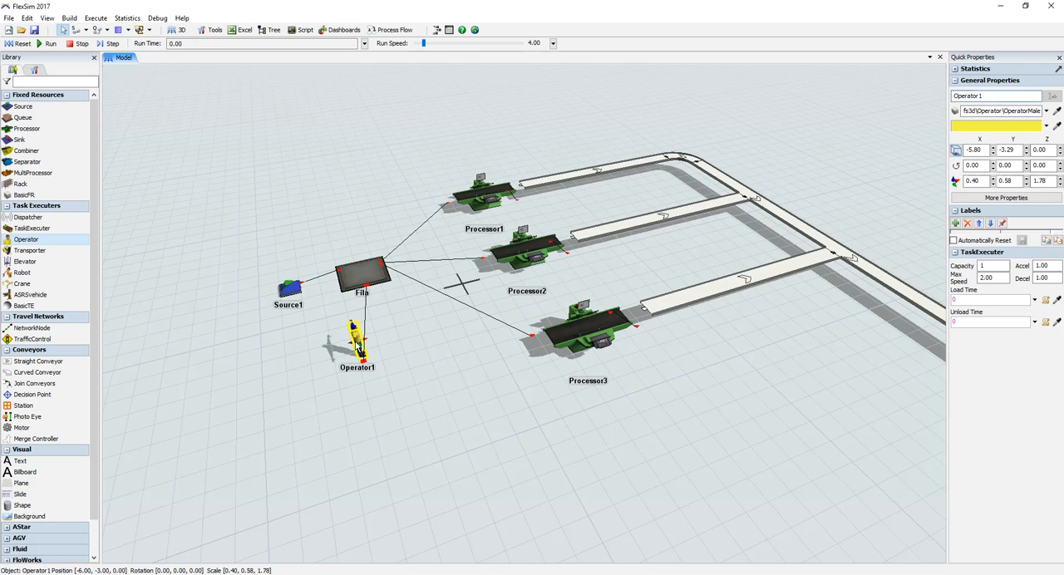
drag(986, 95, 954, 95)
text(Operad)
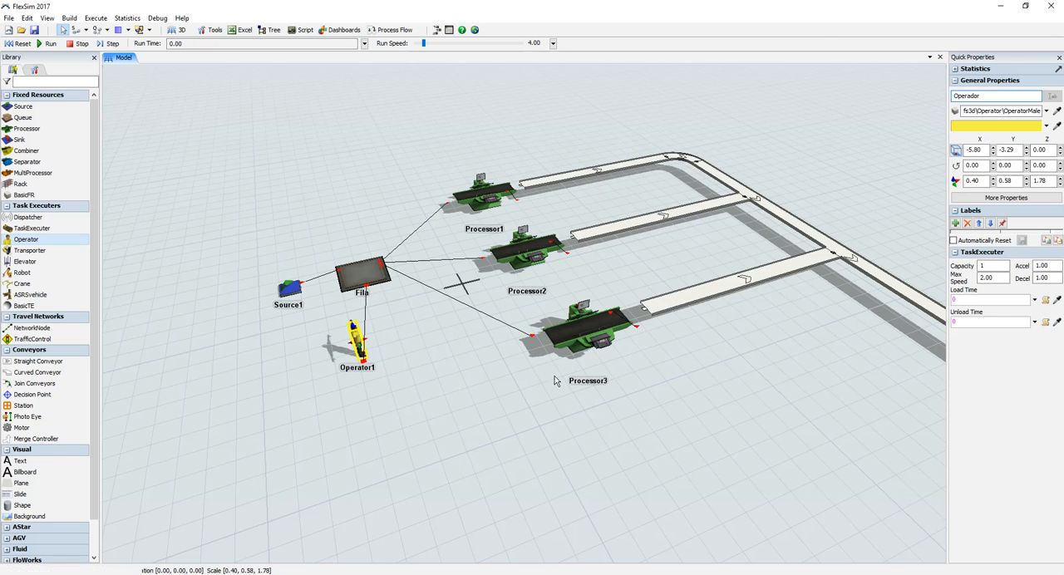
click(492, 493)
Step: Place a Queue just past the crosswise conveyor's free end, at about X 19.43, Y -22.71, and a Transporter beside it
drag(589, 430, 466, 373)
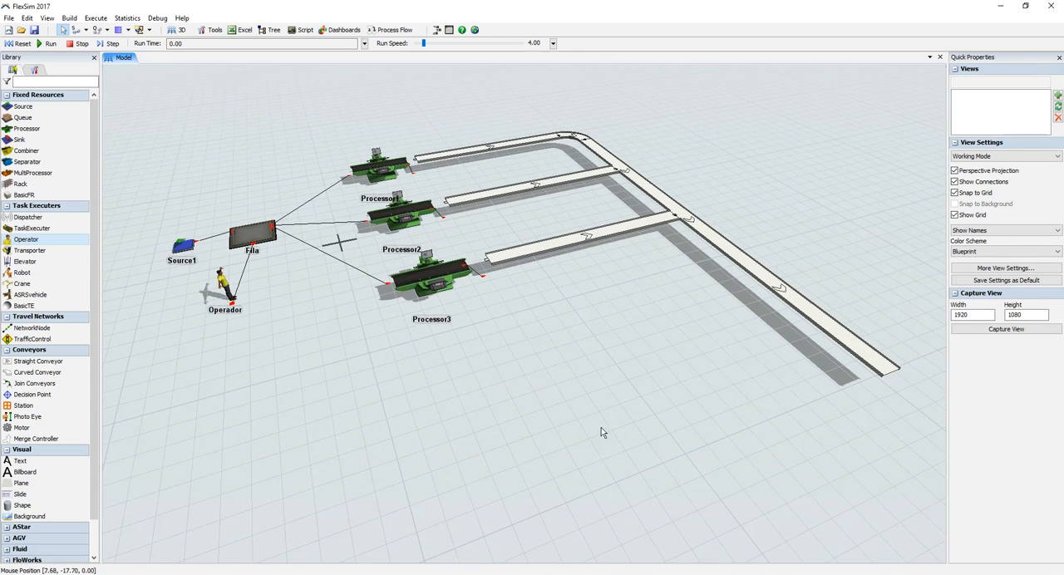
scroll(510, 371, down, 4)
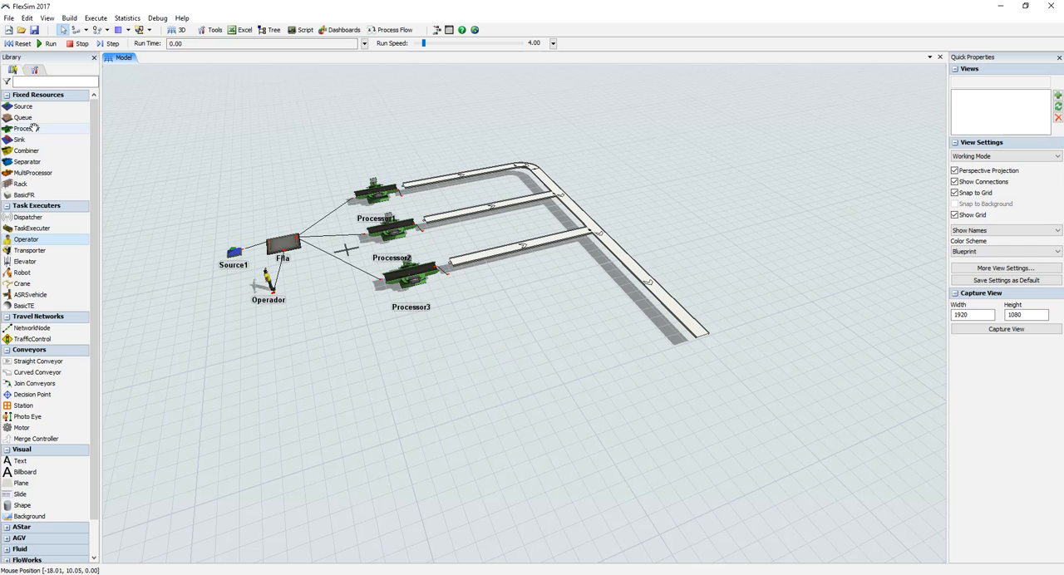
drag(23, 117, 719, 372)
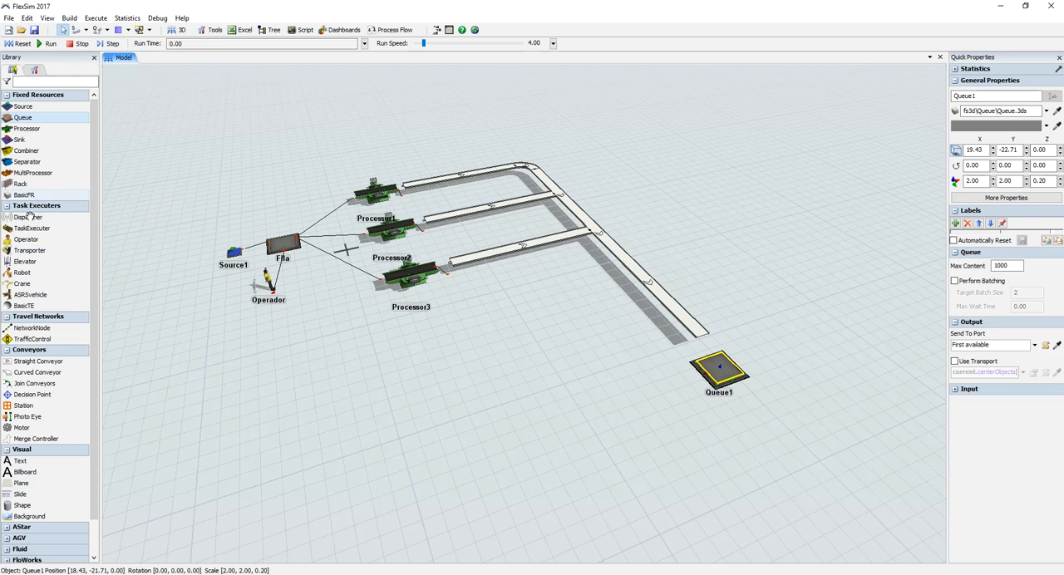
drag(33, 250, 154, 252)
drag(838, 394, 839, 395)
Step: Place a Rack beyond the conveyors and the Transporter, at about X 50.43, Y -8.71
drag(836, 435, 653, 429)
scroll(654, 429, down, 2)
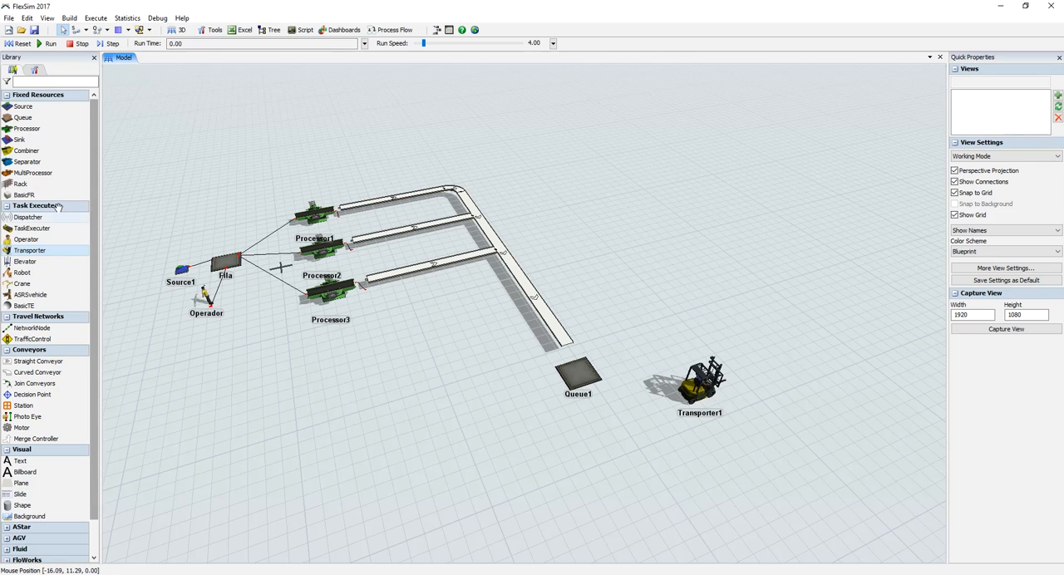
click(25, 184)
drag(729, 180, 709, 203)
drag(706, 156, 691, 213)
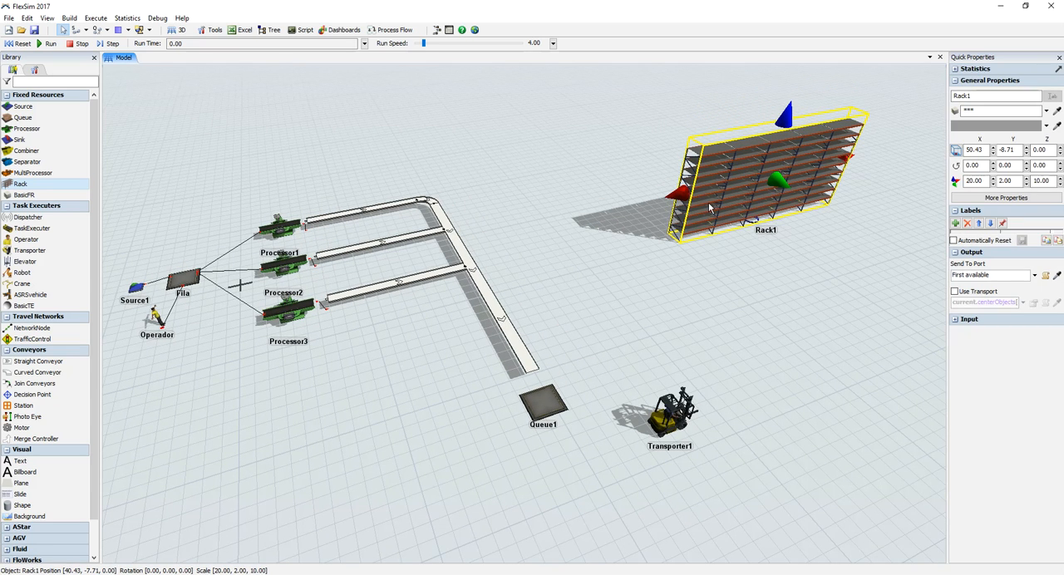
Step: Enable Floor Storage in Rack1's properties and apply it
double_click(711, 208)
click(299, 140)
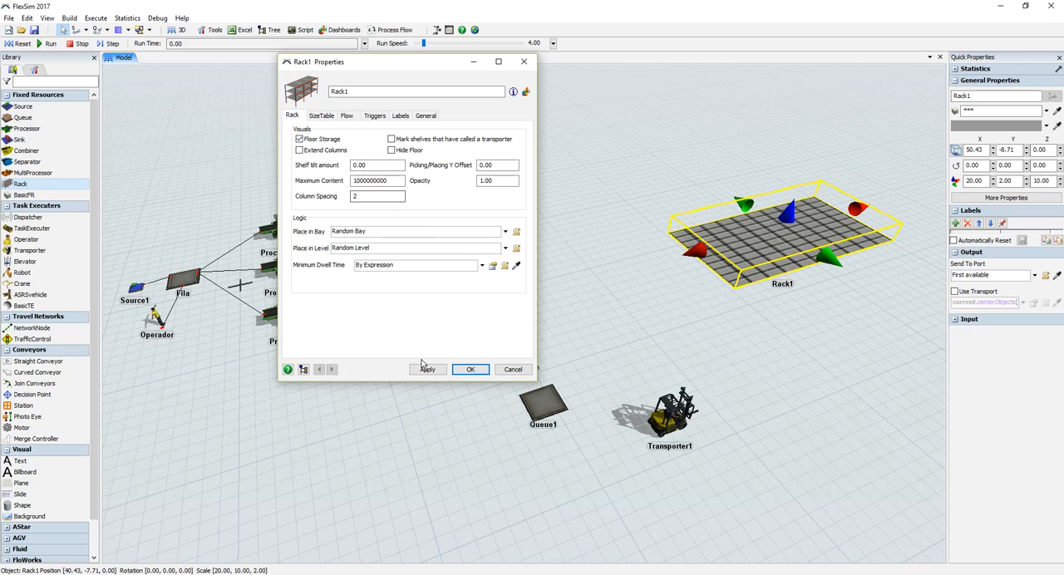
click(469, 369)
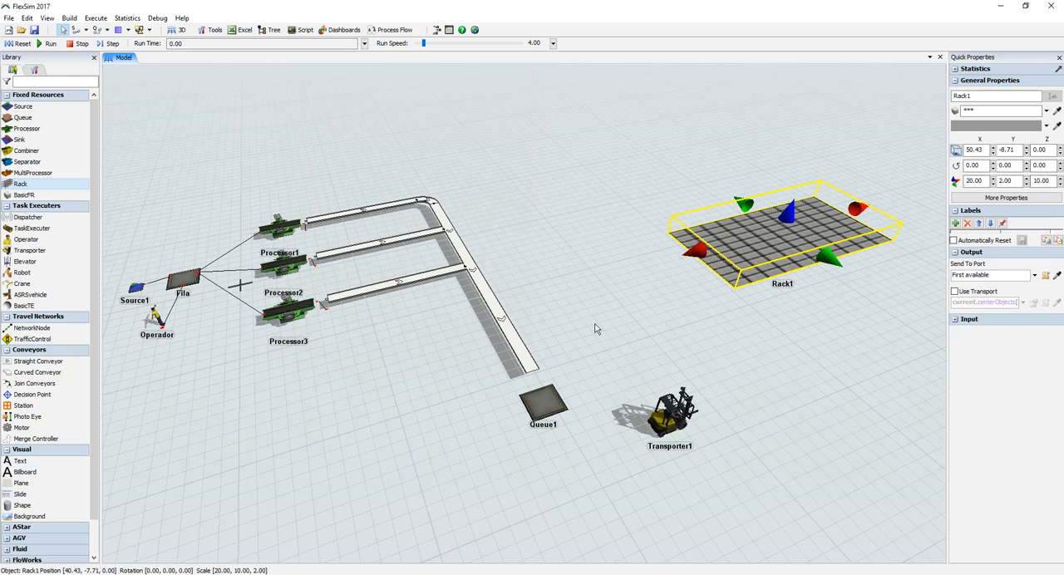
Step: Connect the crosswise conveyor's end to Queue1, and Queue1 to Rack1, with object connections
click(532, 373)
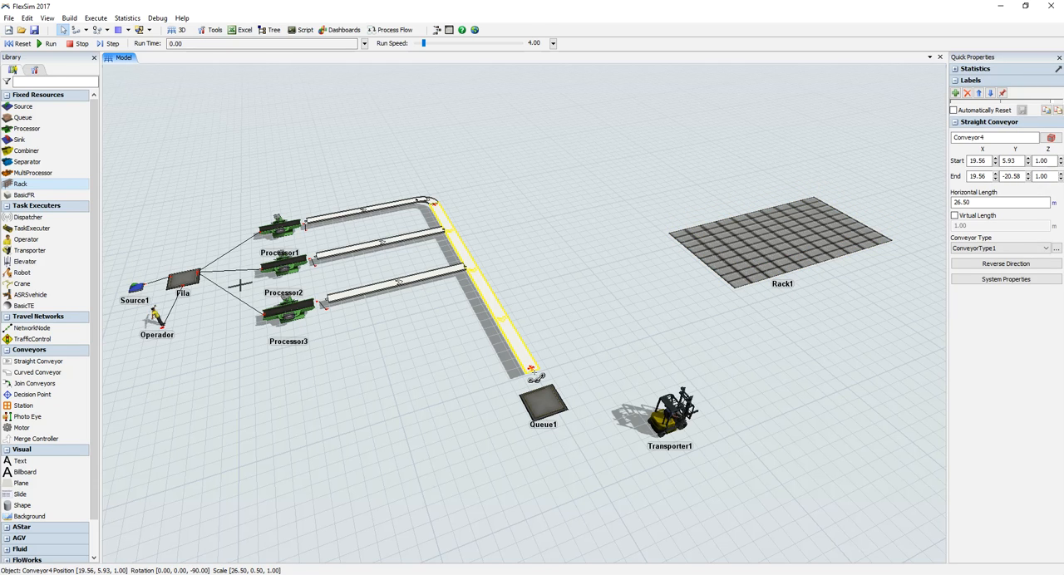
drag(533, 376, 541, 404)
drag(546, 412, 749, 274)
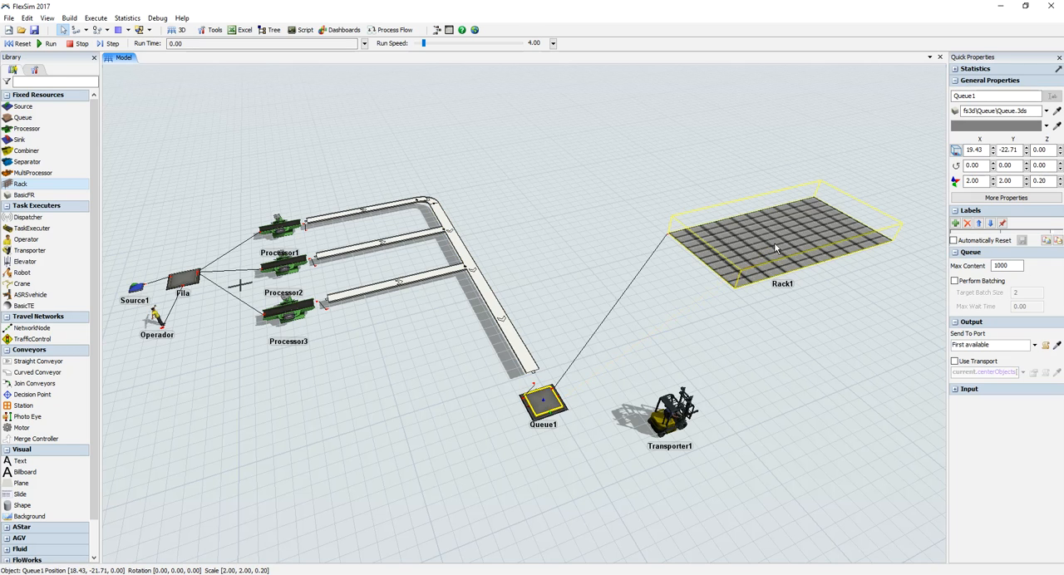
Step: Examine the model's object links and the available connection modes, including object and center port connections
drag(680, 359, 728, 322)
scroll(725, 314, up, 5)
drag(722, 297, 772, 283)
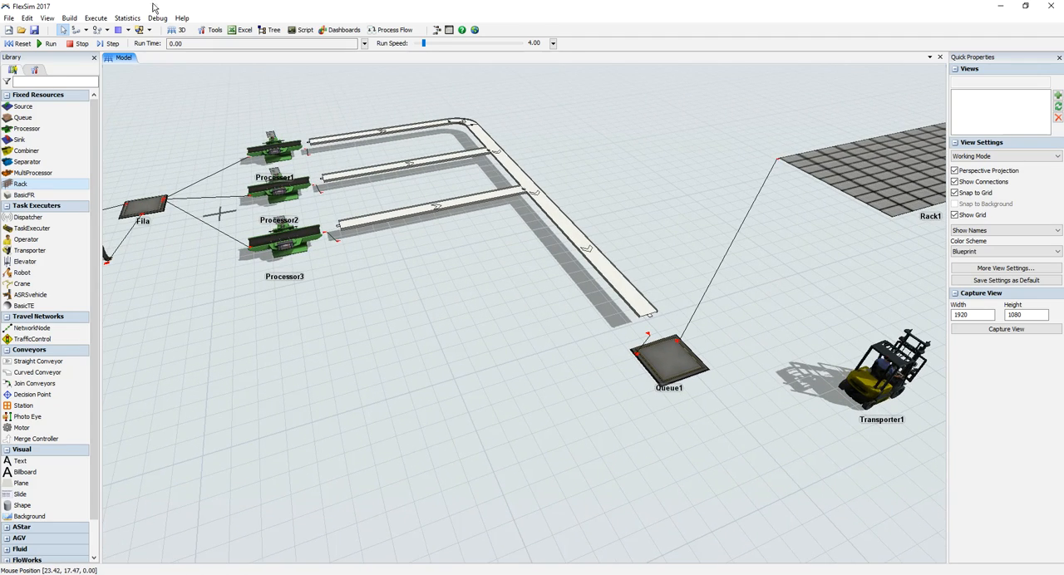
click(85, 30)
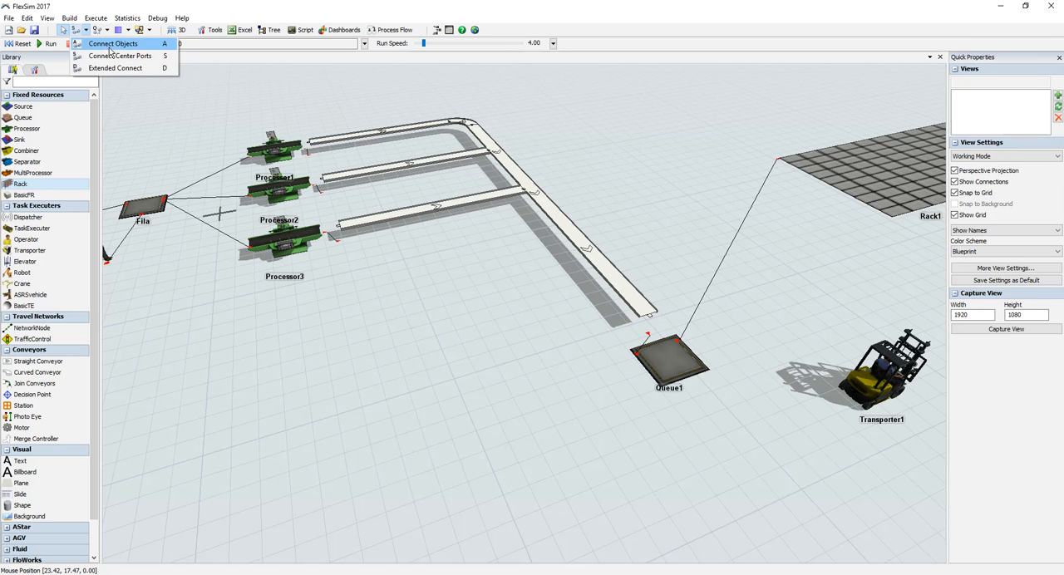
drag(352, 485, 489, 447)
scroll(492, 450, down, 3)
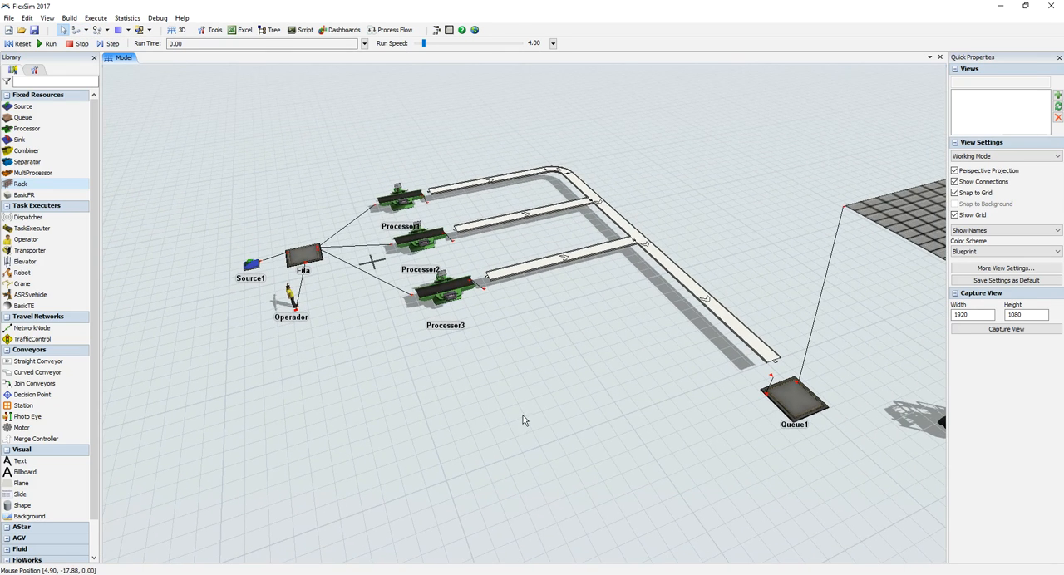
click(85, 30)
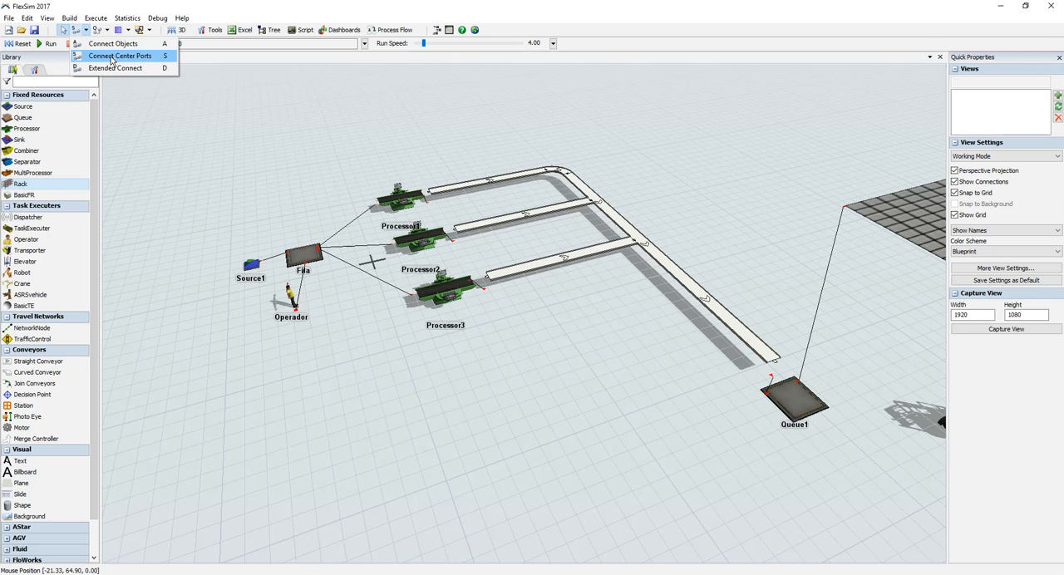
drag(650, 392, 347, 360)
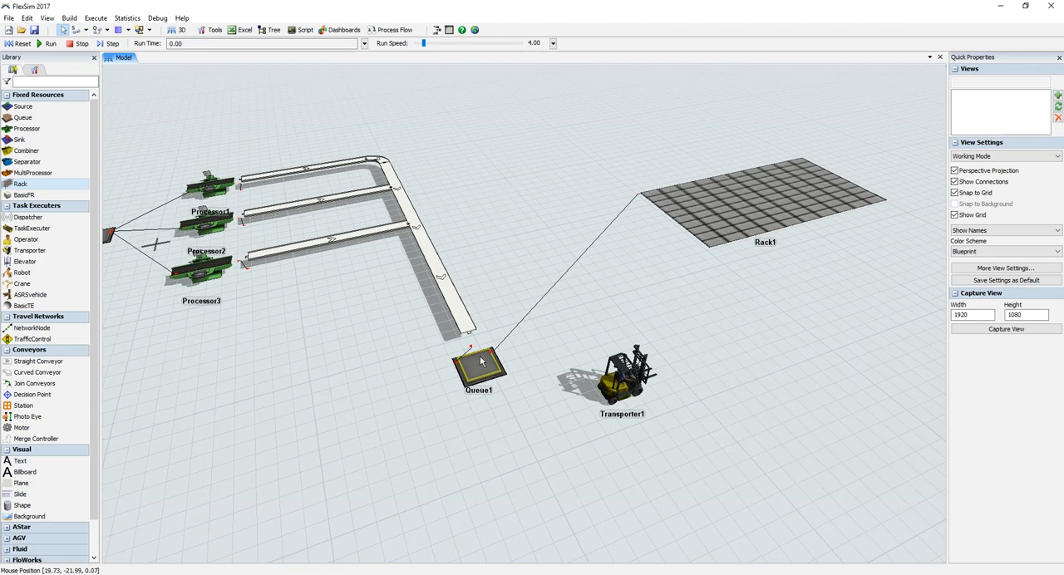
Step: Rename Rack1 to Area de Armazenagem
click(738, 201)
drag(978, 97, 908, 76)
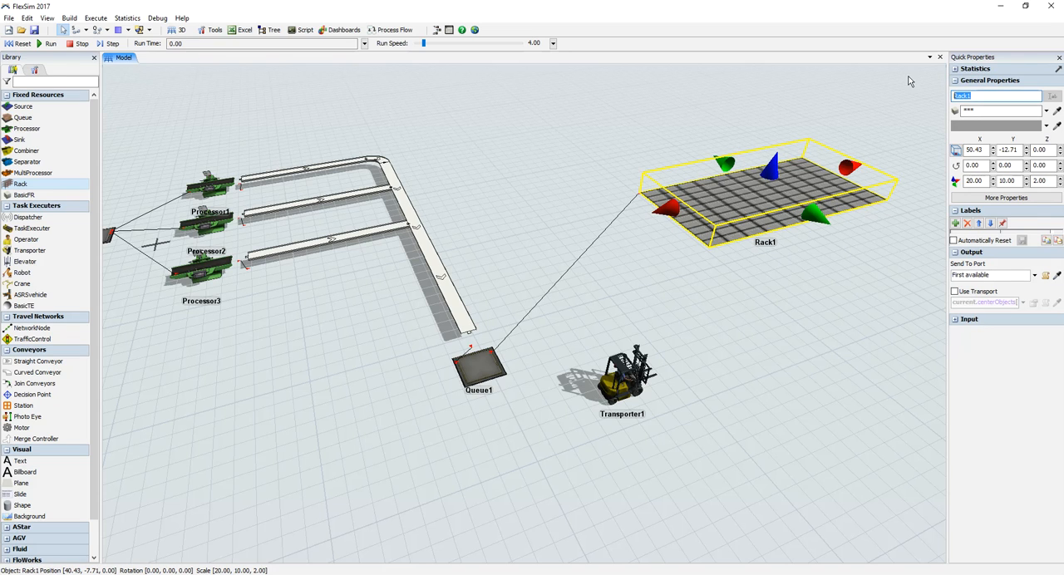
text(Area de Armazenagem)
click(827, 273)
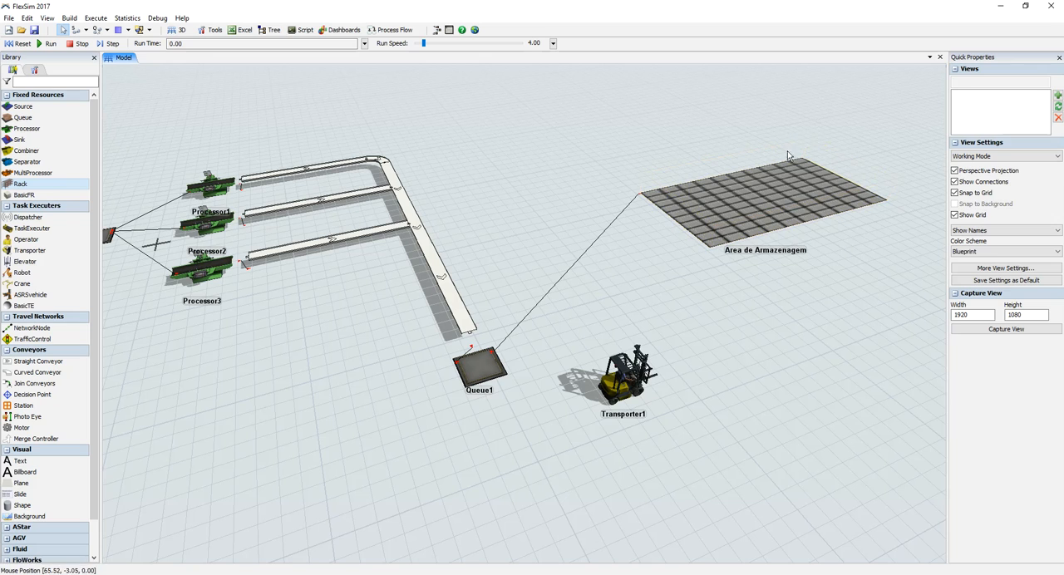
Step: Connect Queue1 to Transporter1 with a center port connection and enable Use Transport on Queue1's output
click(482, 364)
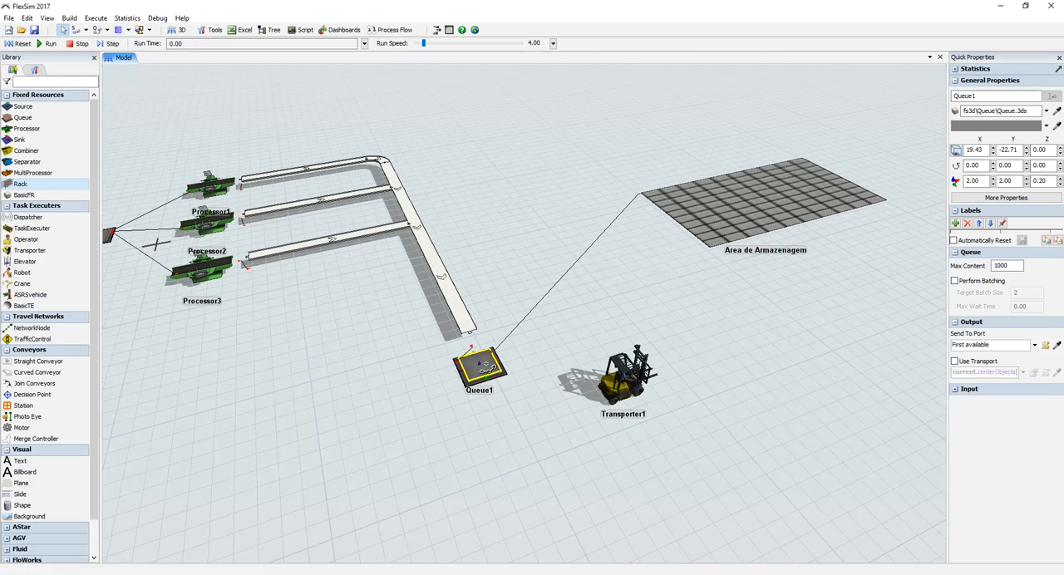
drag(482, 364, 619, 375)
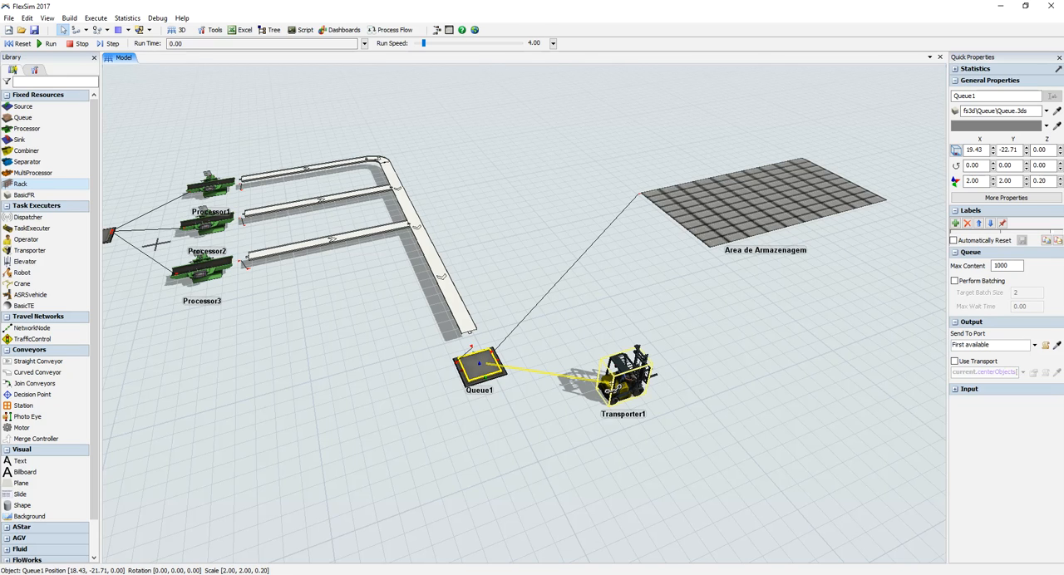
drag(619, 376, 619, 376)
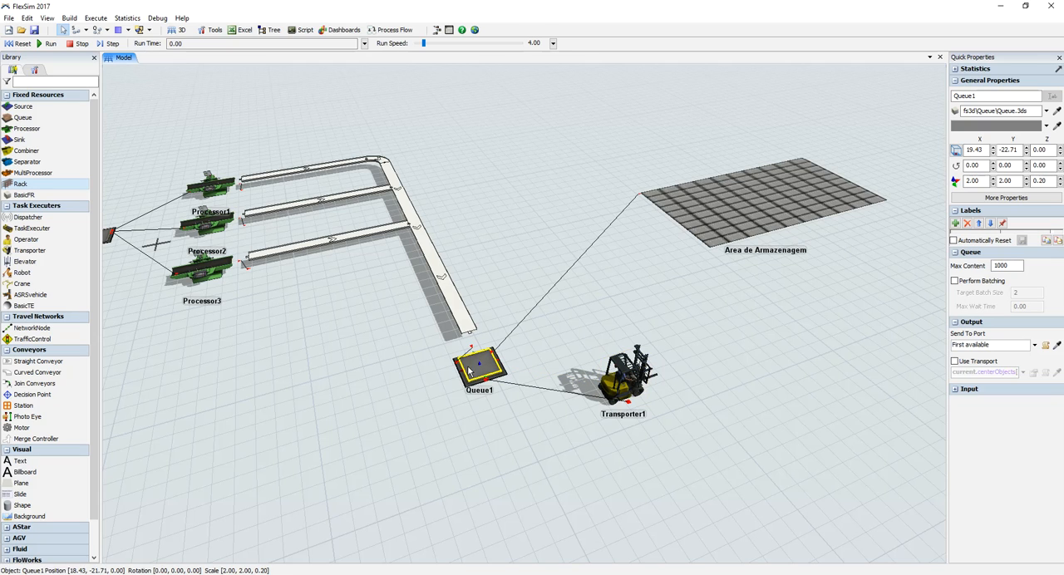
click(954, 361)
Step: Reset and run the simulation, raise the run speed to about 15.99, and stop the run
drag(489, 230, 703, 220)
scroll(540, 323, down, 3)
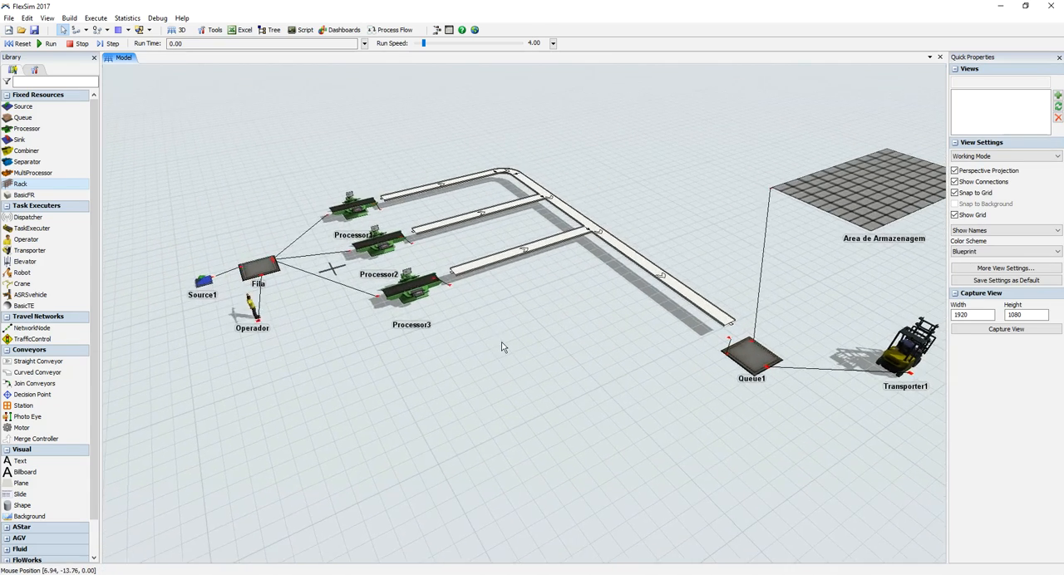
click(17, 43)
click(49, 44)
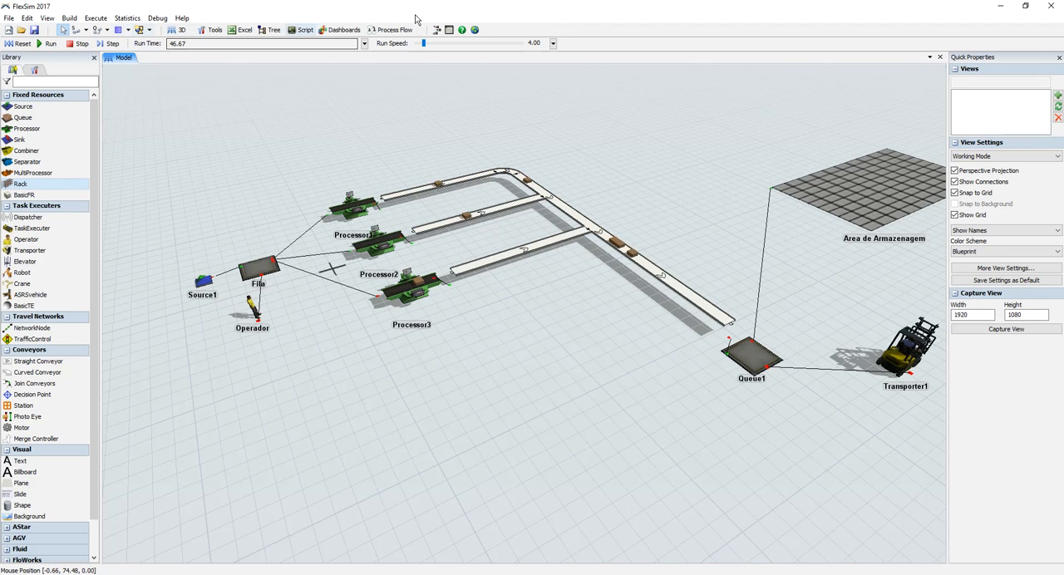
mouse_move(432, 46)
mouse_down()
mouse_move(450, 47)
mouse_move(427, 47)
mouse_up()
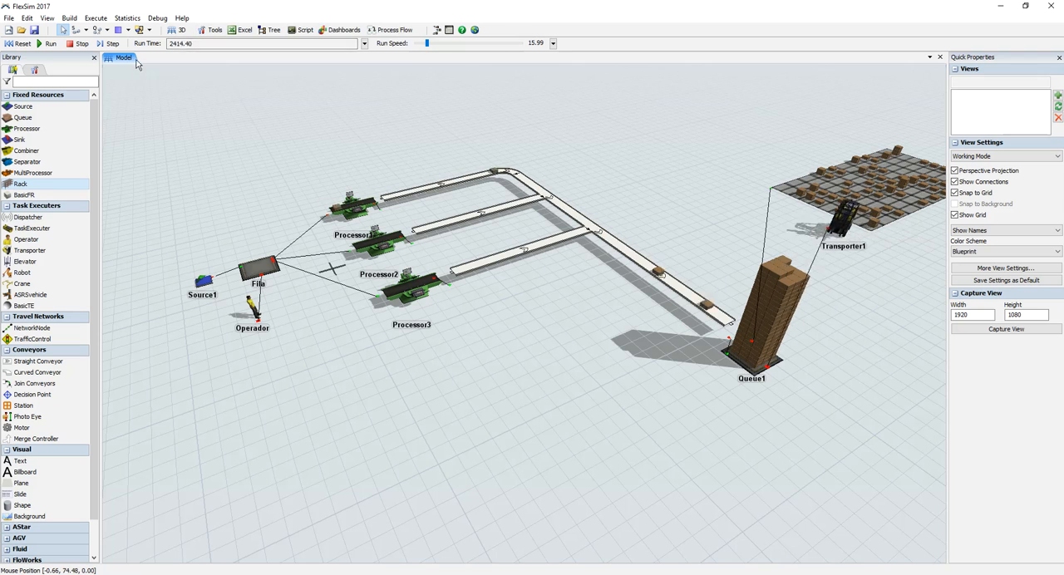
click(77, 44)
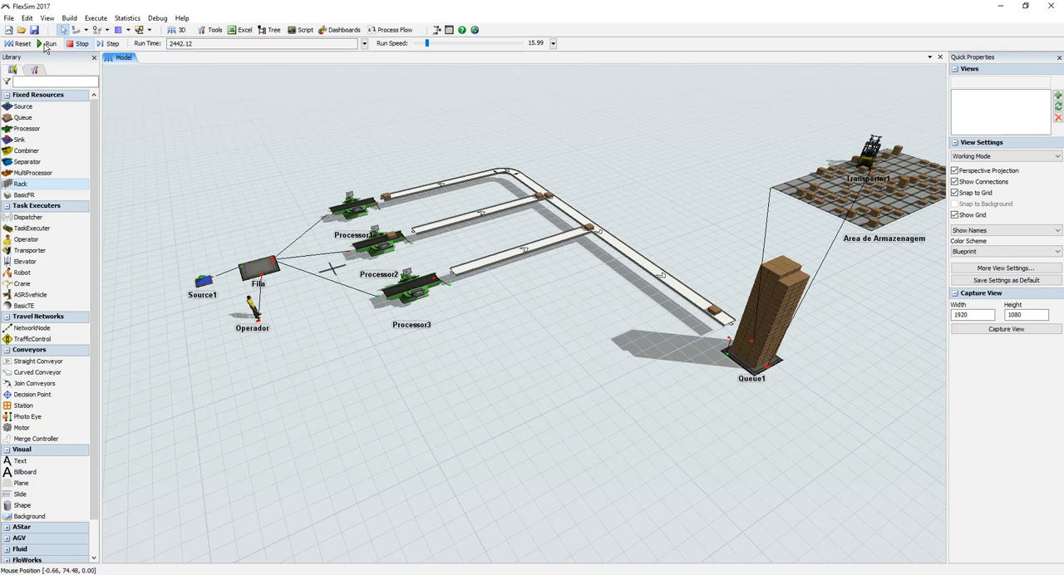
Step: Reset the model and enable Use Transport on Fila's output
click(20, 44)
click(264, 270)
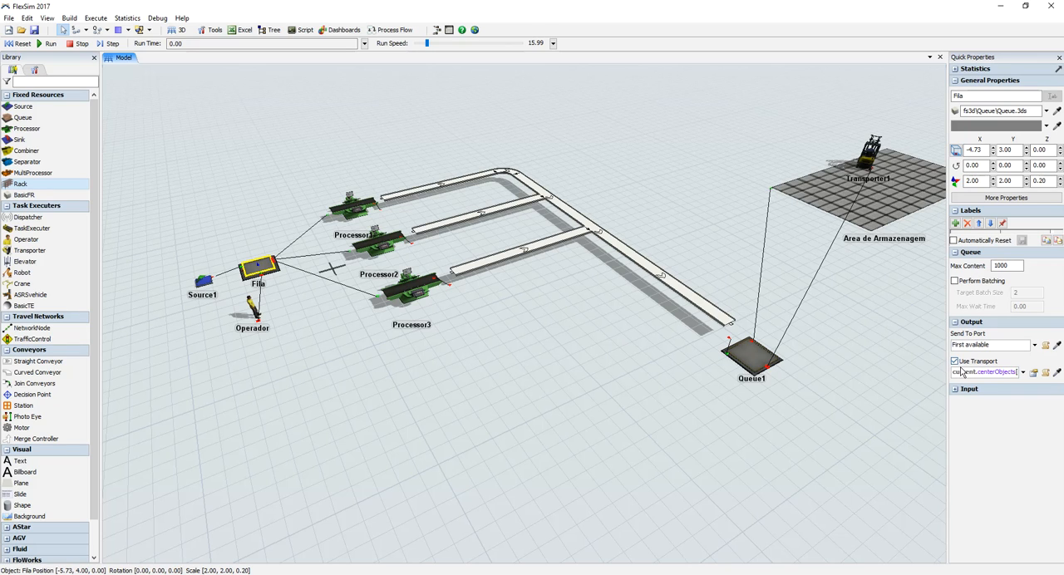
click(961, 373)
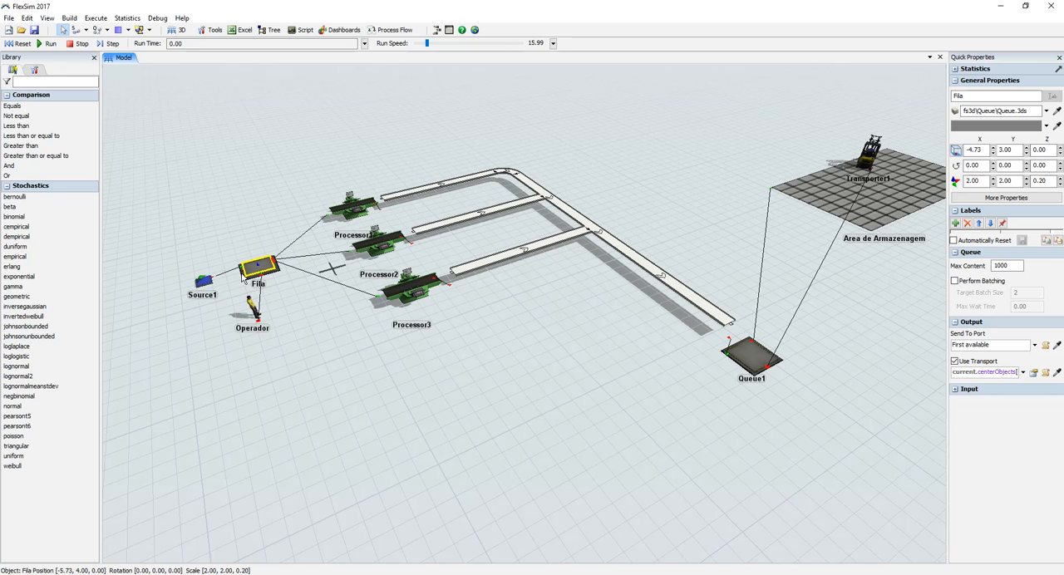
Step: Review Fila's flow settings and its central port connection in the object's properties, and accept the dialog
double_click(255, 276)
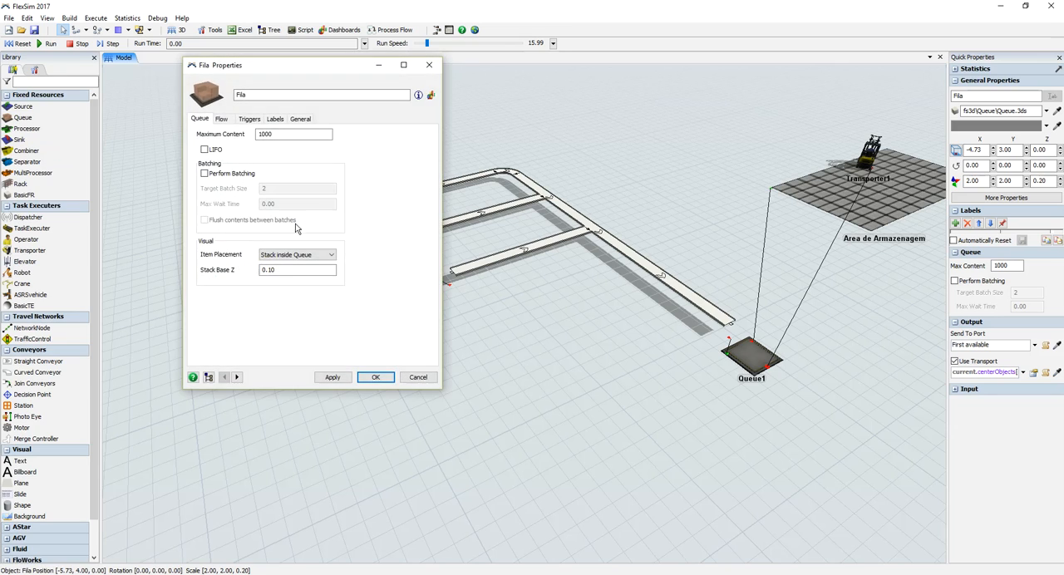
drag(291, 71, 634, 105)
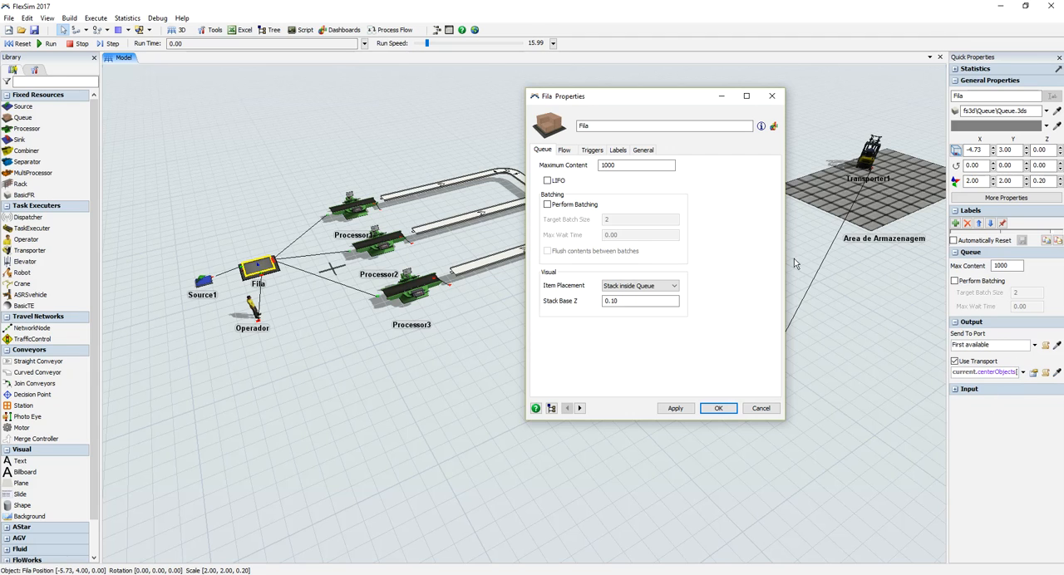
click(565, 150)
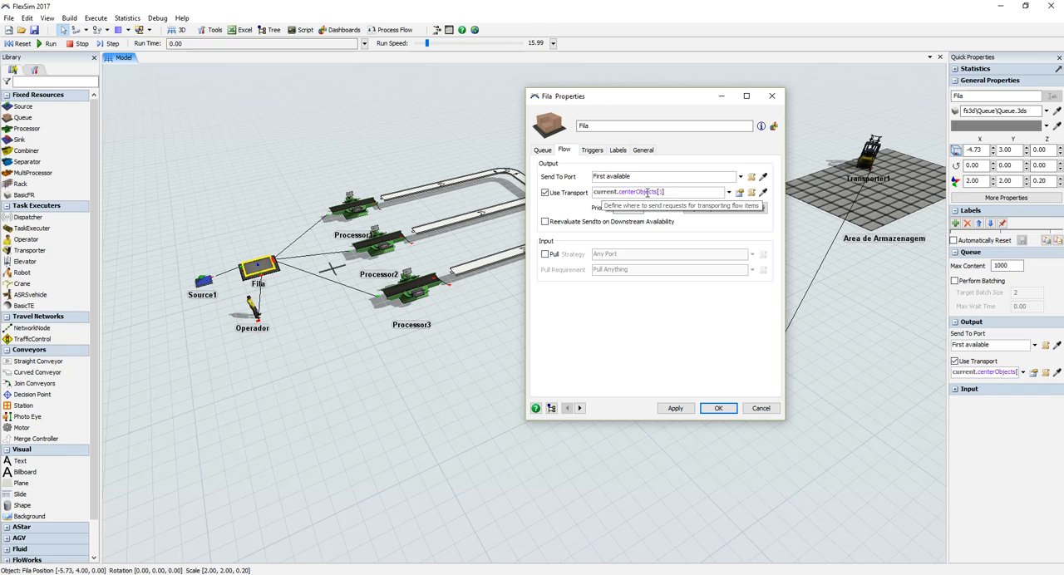
click(642, 150)
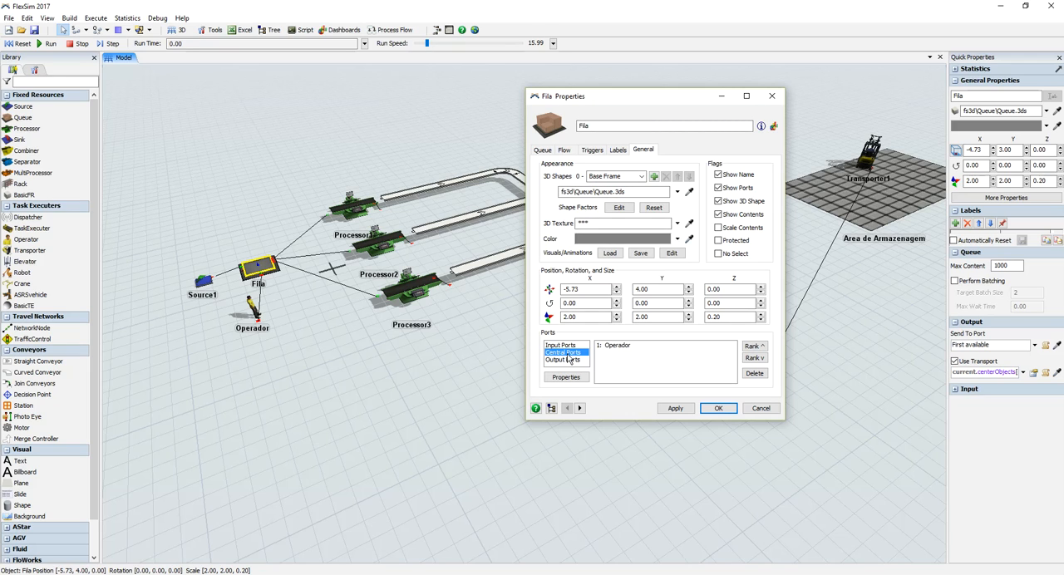
click(565, 151)
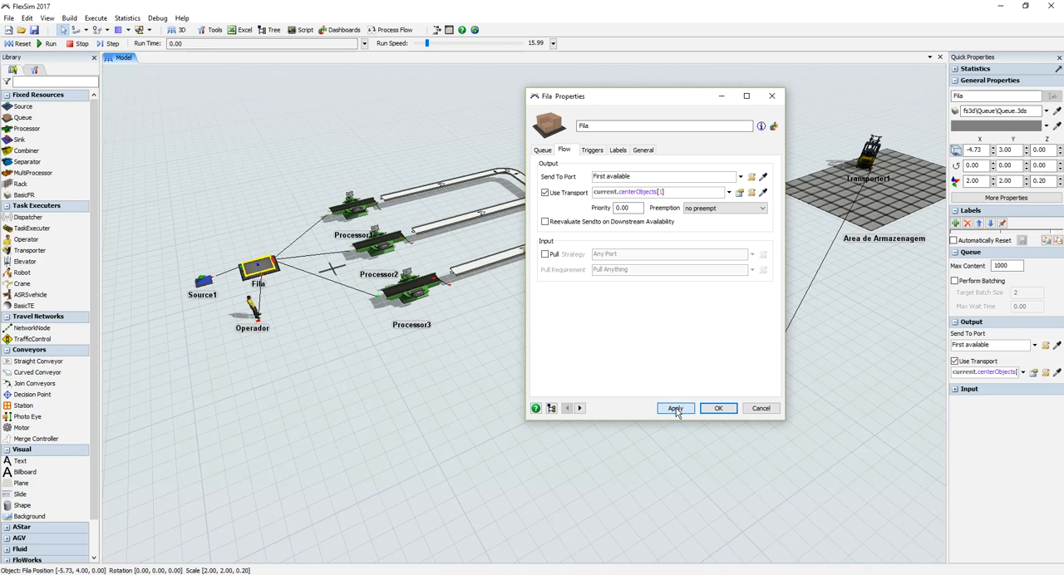
click(716, 409)
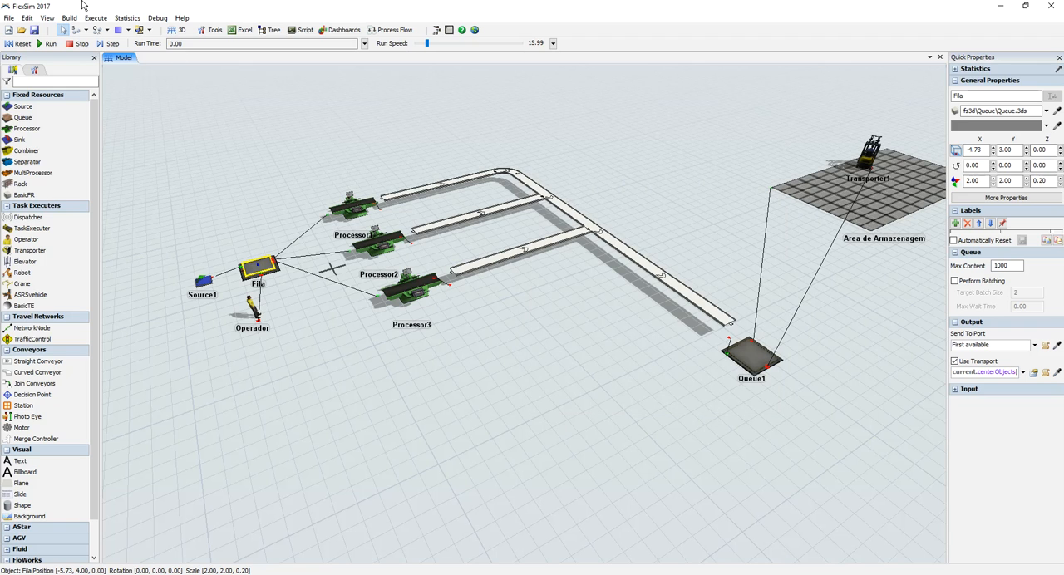
Step: Reset and run the simulation, and lower the run speed to about 3.84
click(20, 43)
click(47, 43)
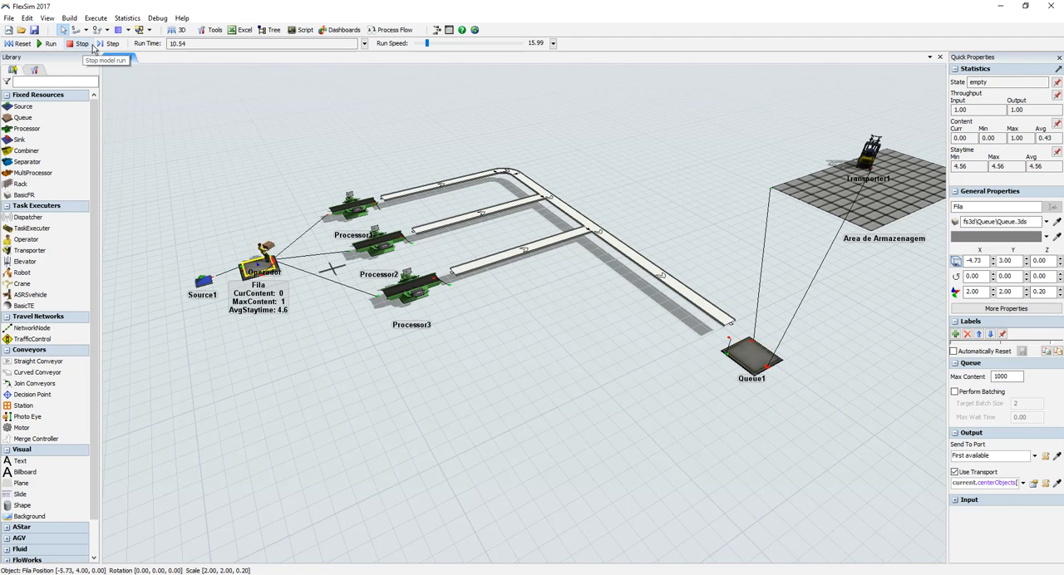
drag(683, 175, 654, 186)
drag(427, 43, 424, 41)
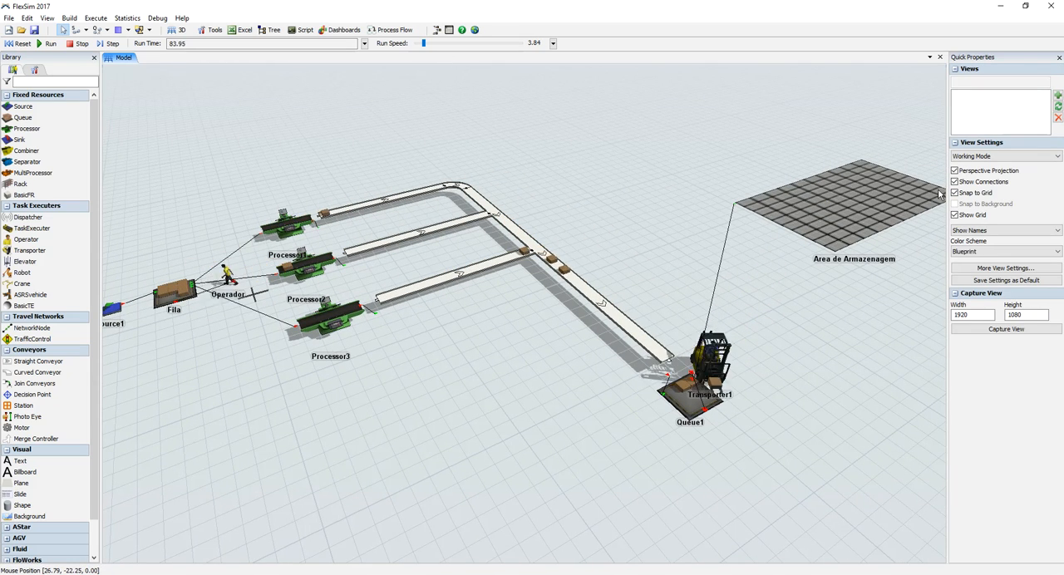
Step: Turn off Draw Render Mode in the conveyor system's general properties and apply the change
drag(638, 227, 691, 218)
click(557, 250)
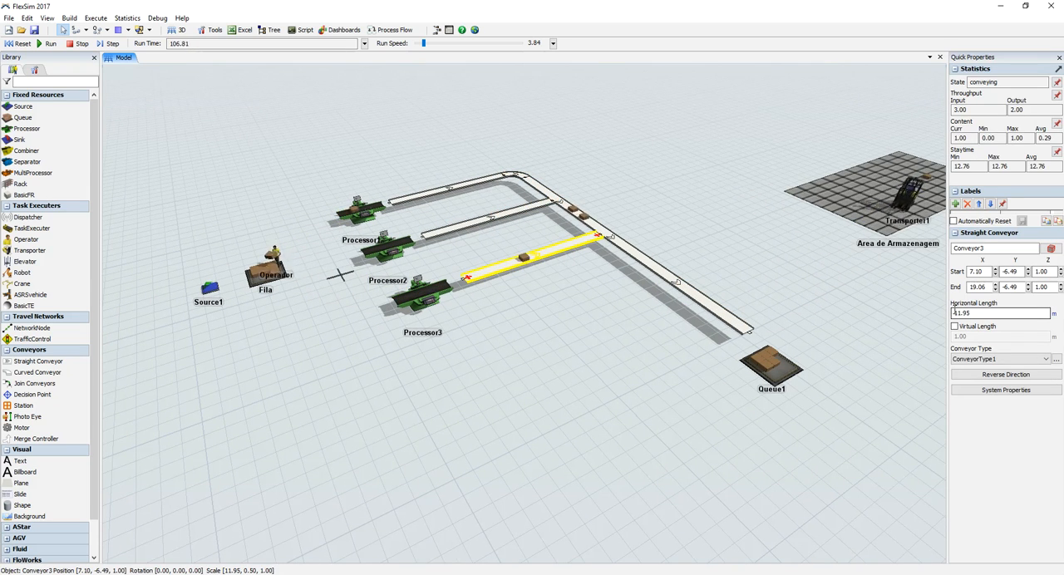
click(1006, 390)
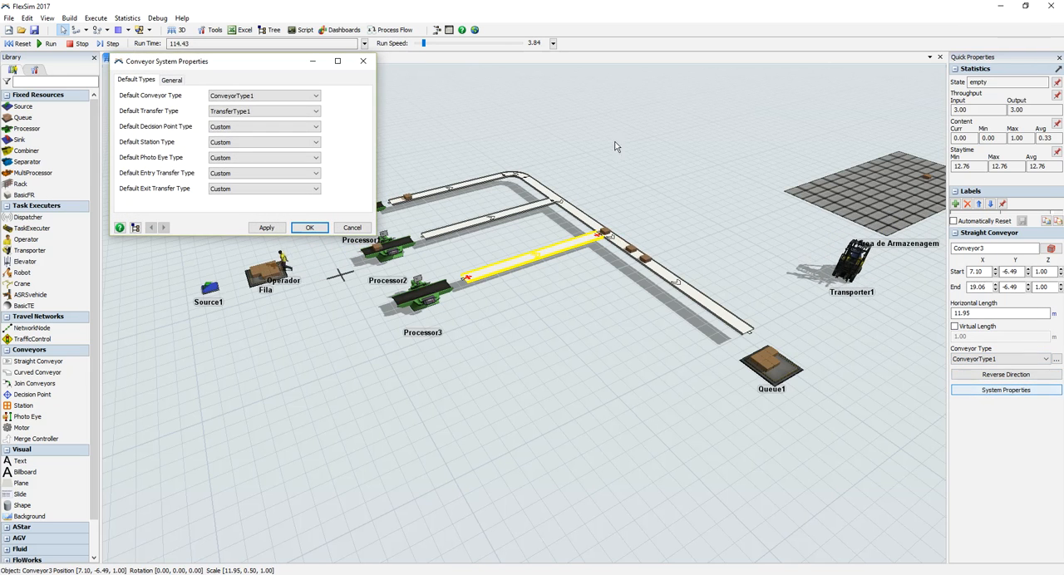
click(171, 79)
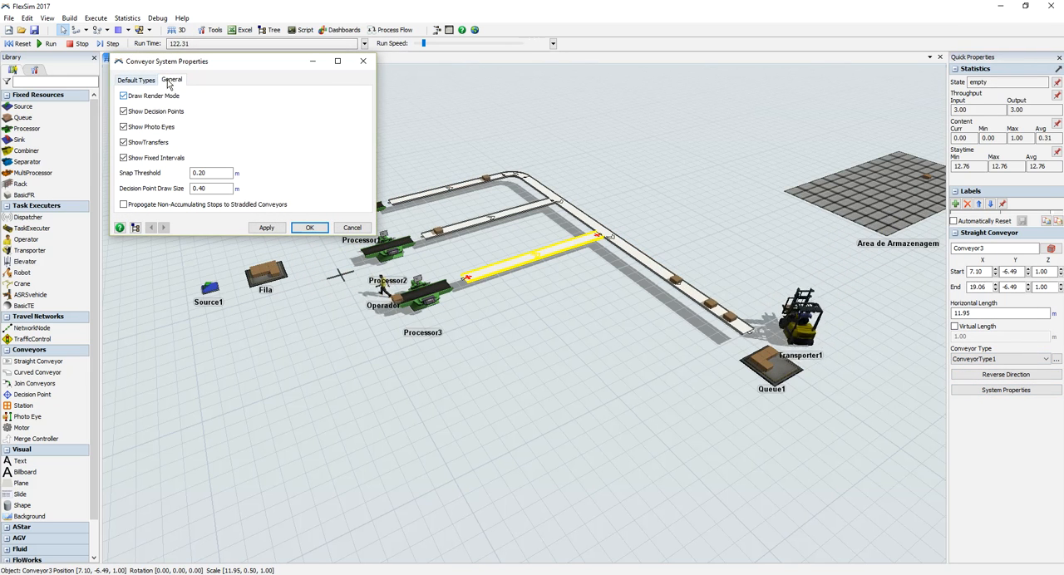
click(273, 229)
click(307, 229)
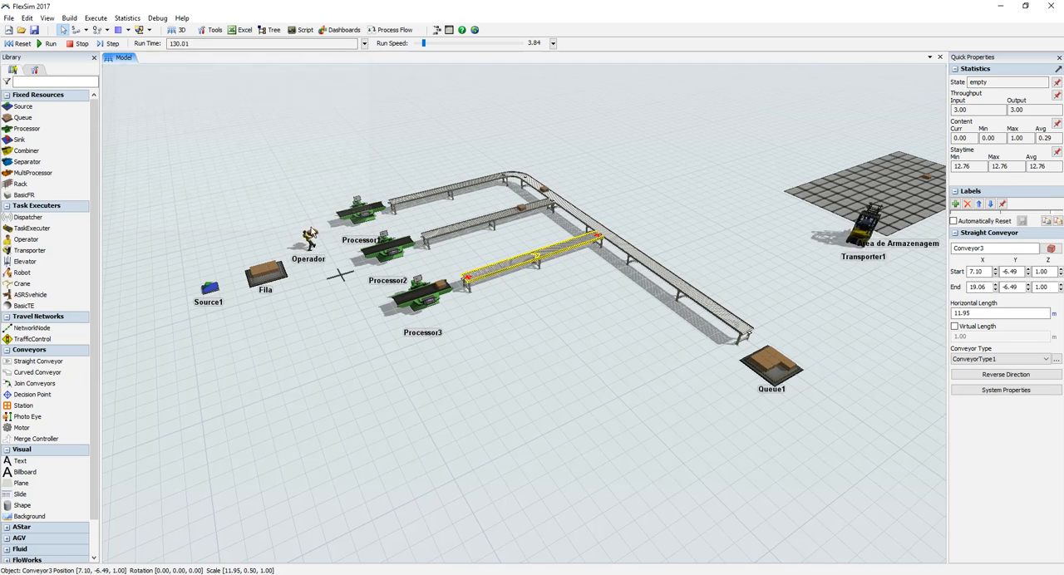
Step: Switch the 3D view to Presentation Mode and back to Working Mode
click(566, 331)
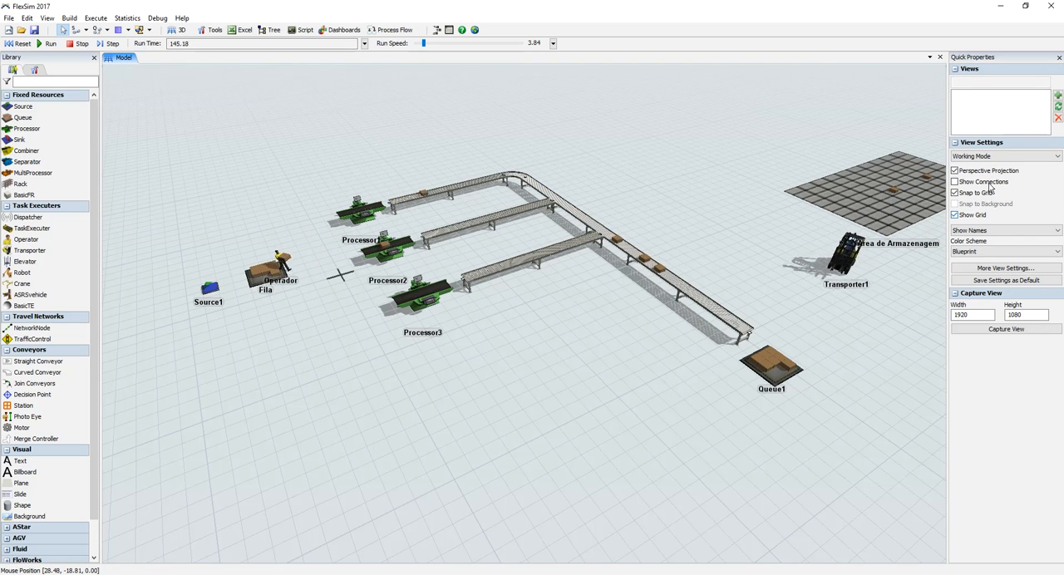
click(989, 156)
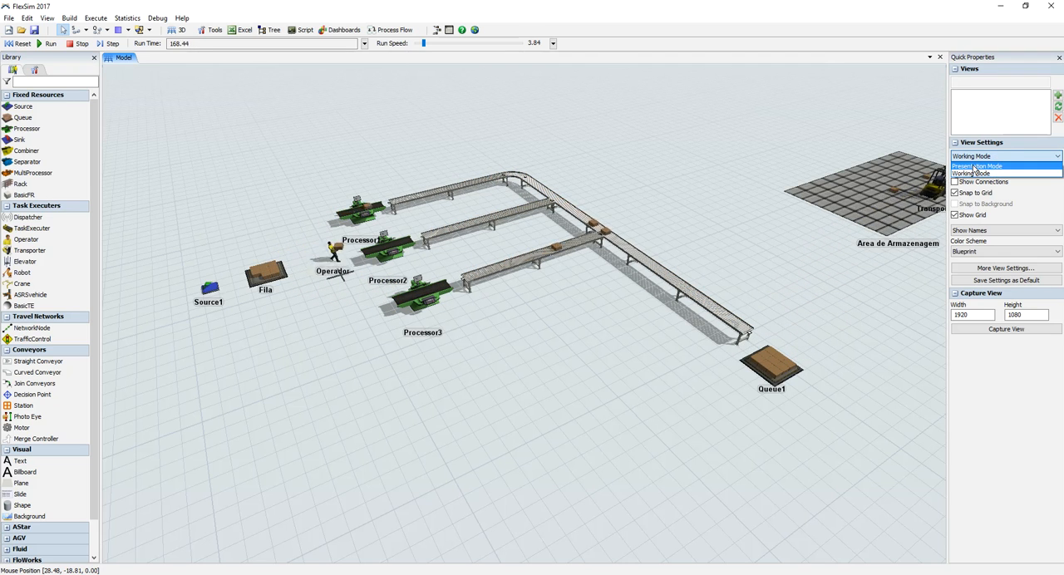
click(975, 166)
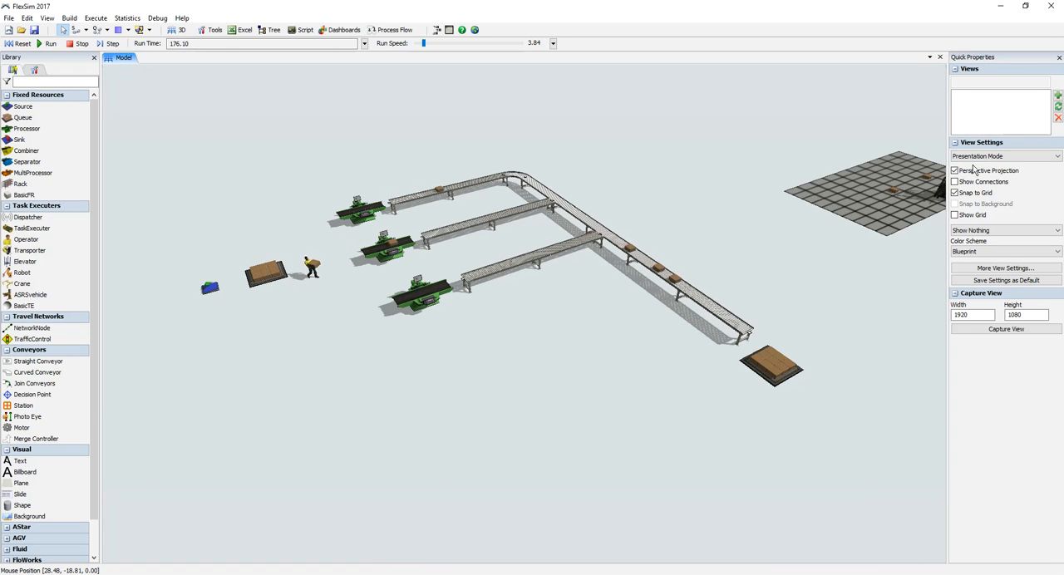
click(978, 156)
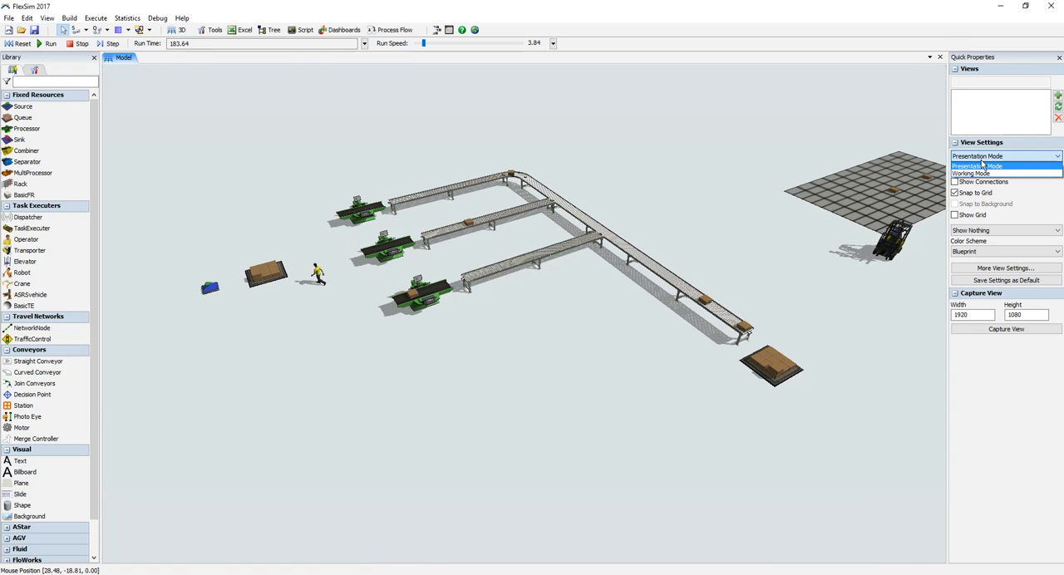
click(981, 173)
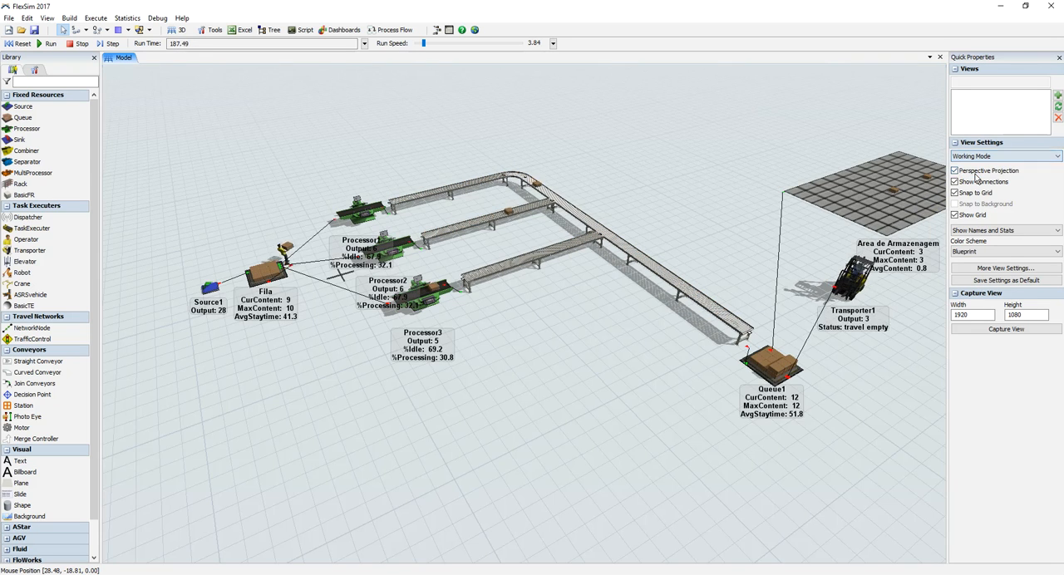
Step: Set the object label display to Show Names and Stats, Show Names, and Show Nothing in turn
click(995, 231)
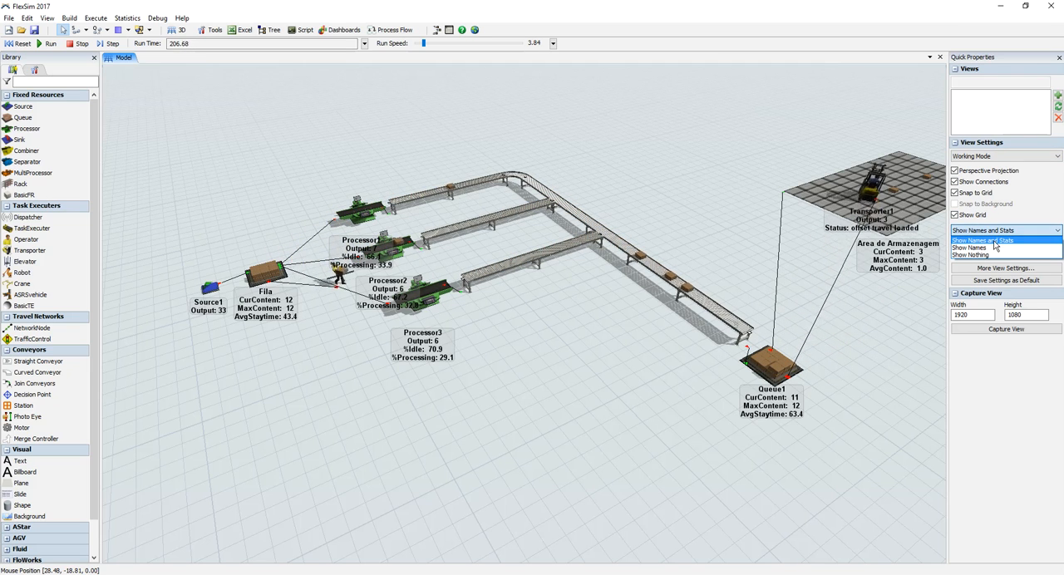
click(995, 241)
click(989, 231)
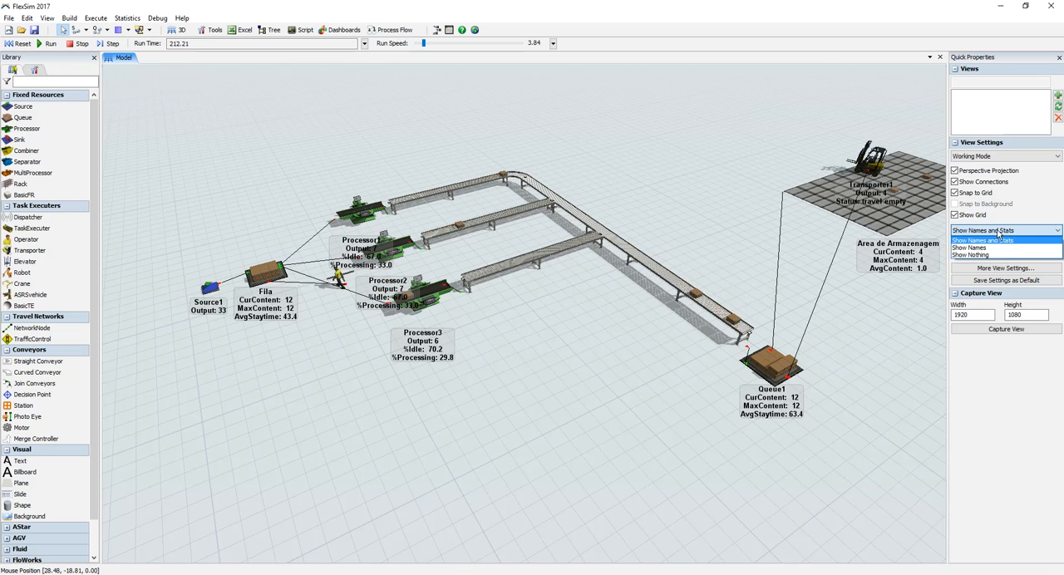
click(982, 249)
click(990, 231)
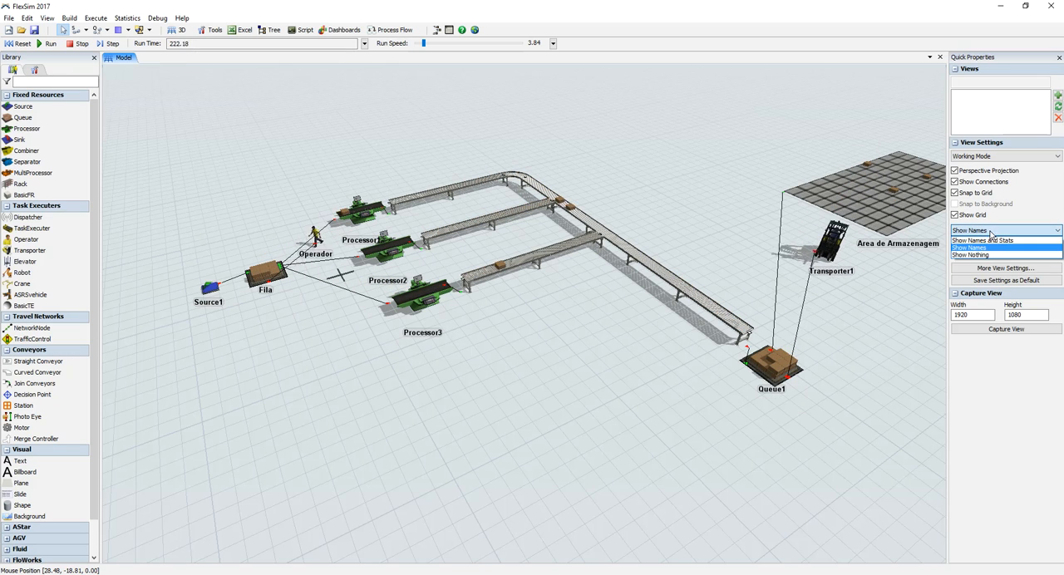
click(984, 255)
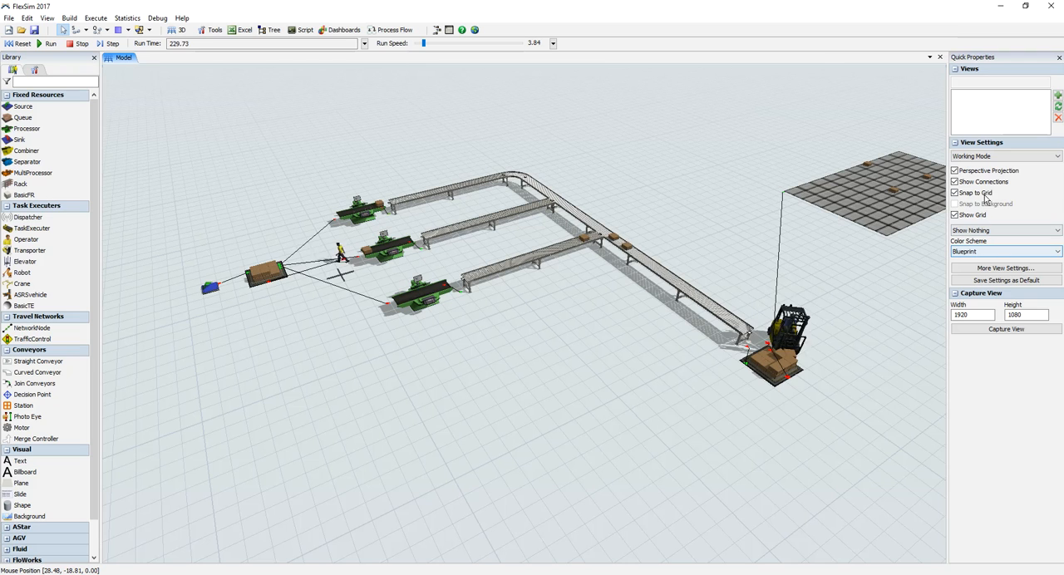
Step: Set the 3D view to Presentation Mode and watch the running model from a closer angle
click(997, 157)
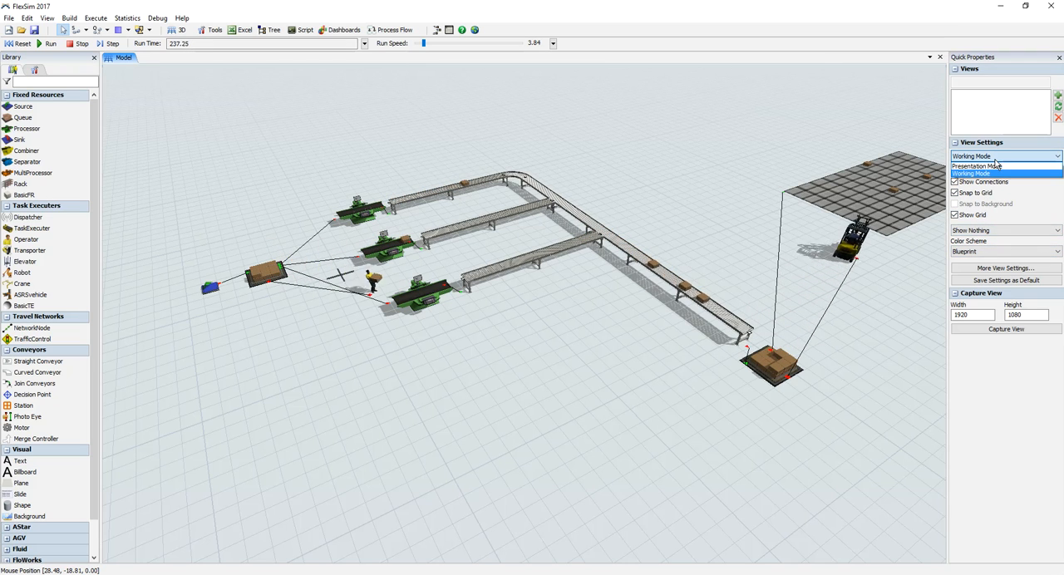
click(995, 165)
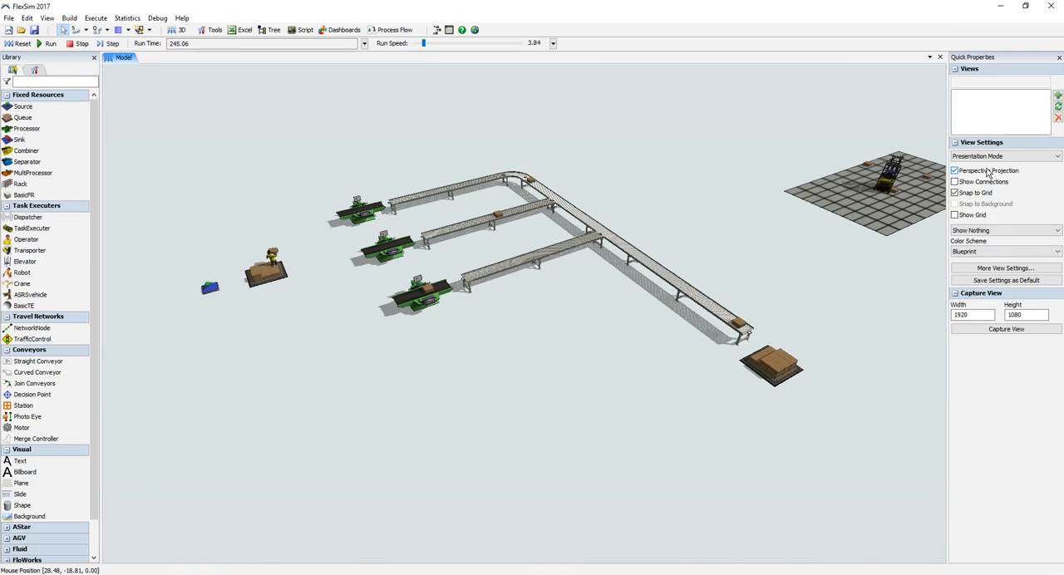
right_drag(729, 380, 662, 401)
scroll(659, 404, up, 2)
drag(568, 372, 621, 379)
drag(521, 417, 548, 429)
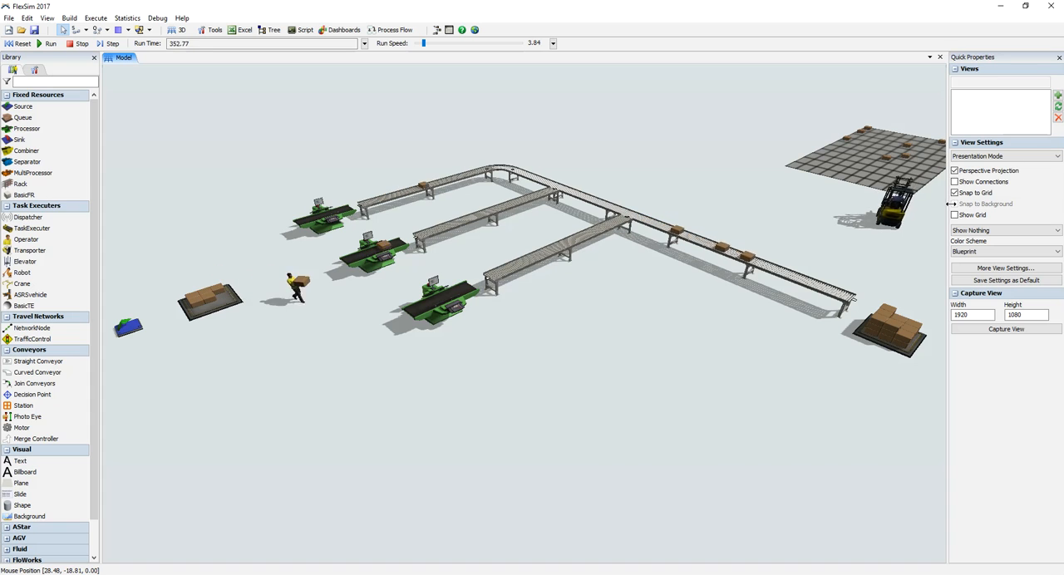
Step: Return the 3D view to Working Mode with Show Names and Stats for the objects
click(967, 156)
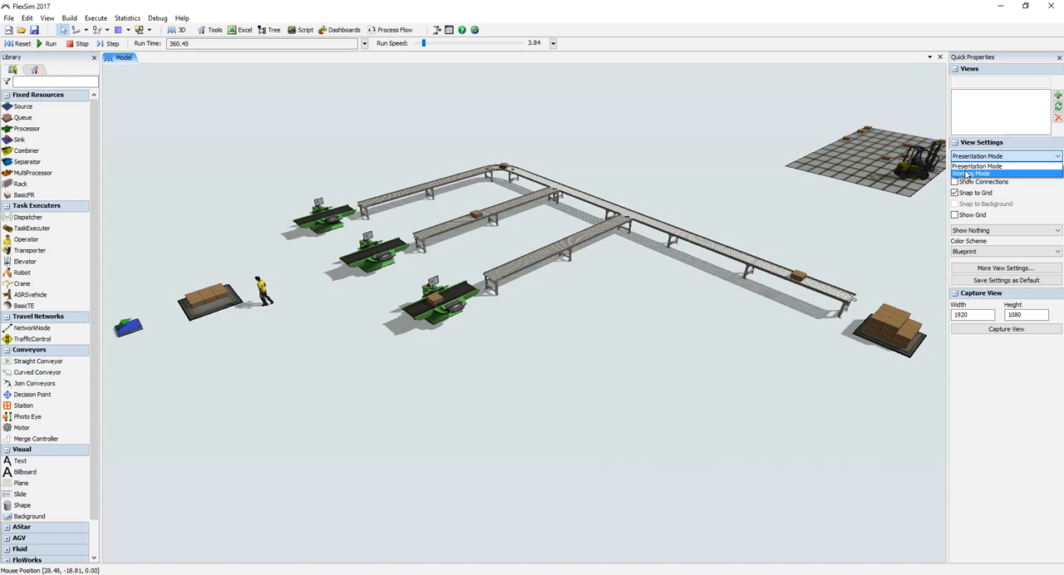
click(967, 173)
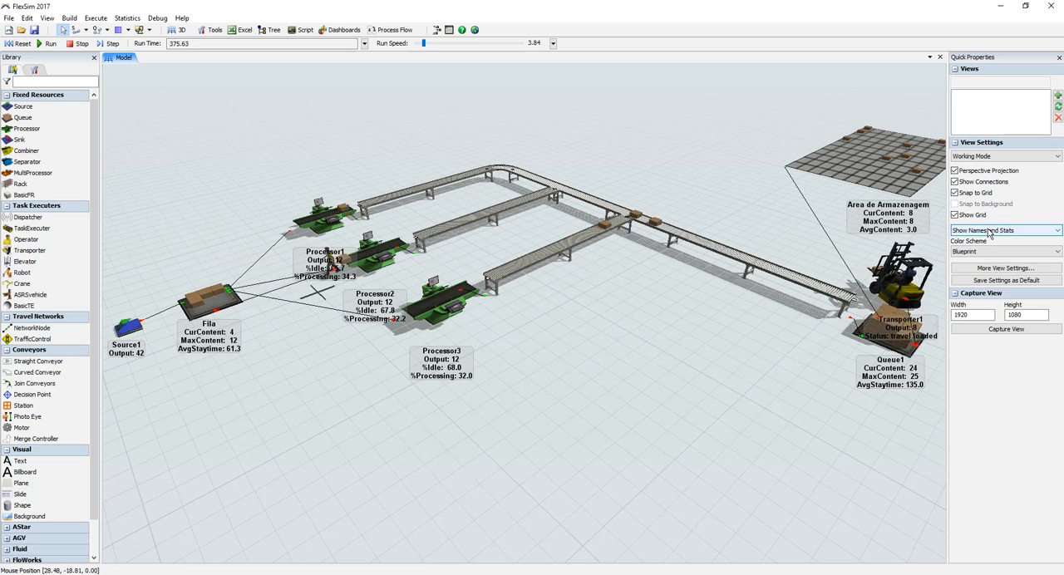
click(988, 230)
click(988, 231)
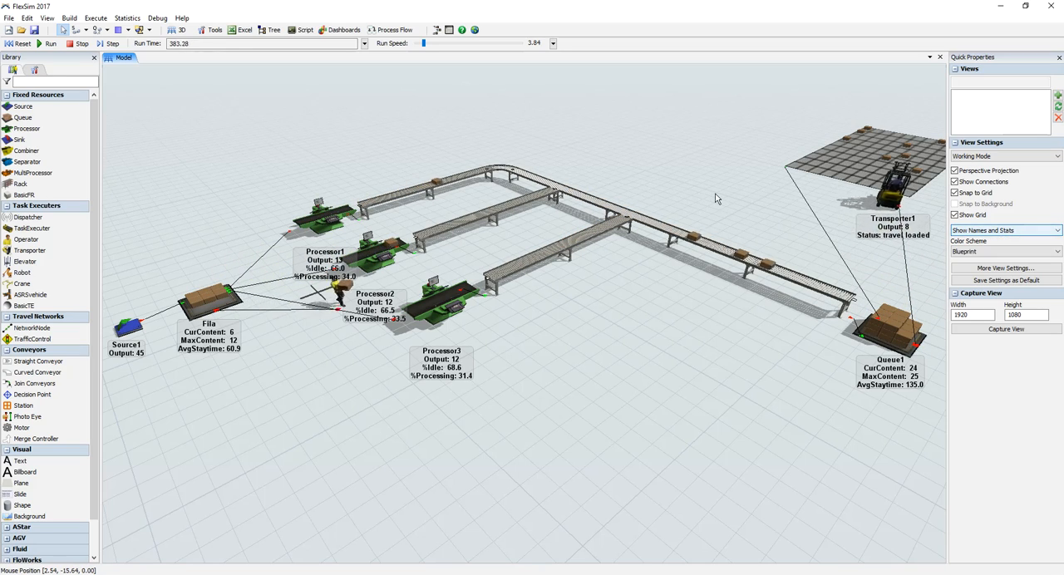
Step: Examine the live statistics of Source1, Fila, the Operador, the Processors, Queue1, Transporter1 and the Area de Armazenagem
drag(487, 327, 532, 334)
right_drag(532, 334, 524, 339)
scroll(518, 342, up, 2)
drag(518, 338, 620, 376)
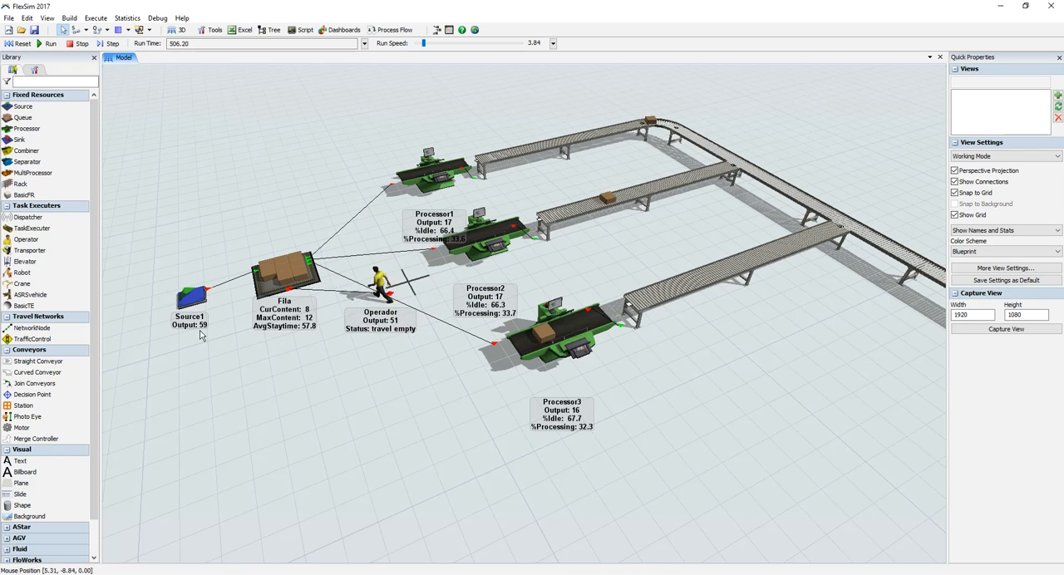
drag(304, 409, 166, 283)
scroll(445, 379, down, 4)
drag(568, 398, 386, 399)
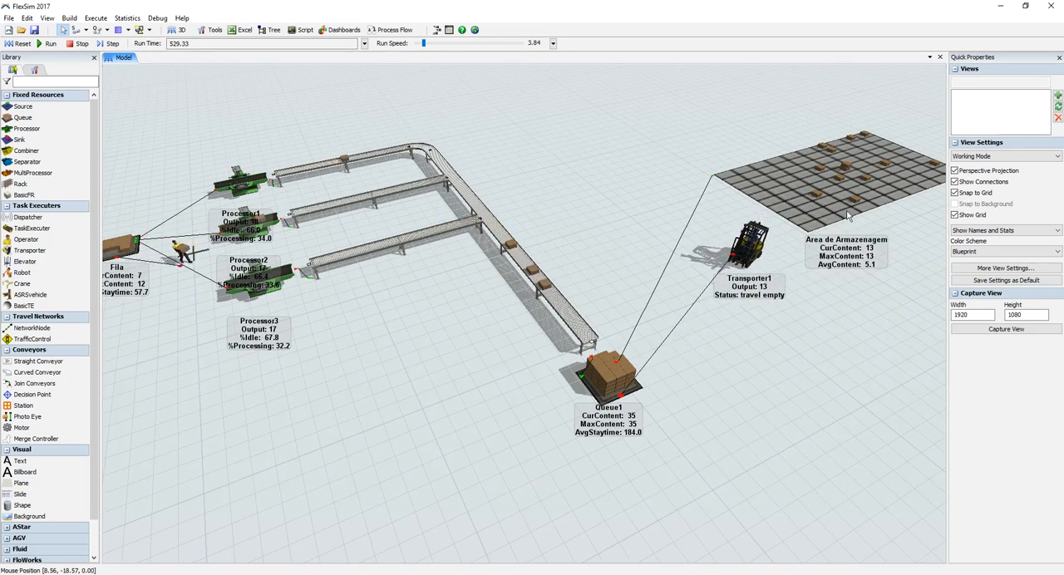
right_drag(846, 211, 849, 238)
drag(849, 237, 778, 305)
scroll(778, 305, up, 3)
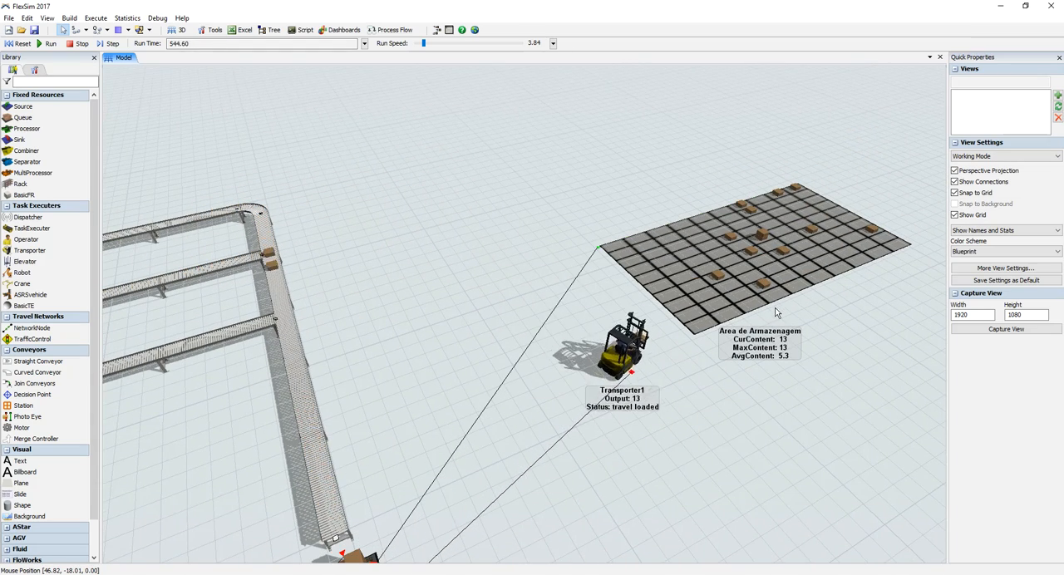
right_drag(629, 463, 525, 394)
drag(741, 254, 483, 288)
drag(380, 235, 742, 206)
drag(472, 435, 576, 416)
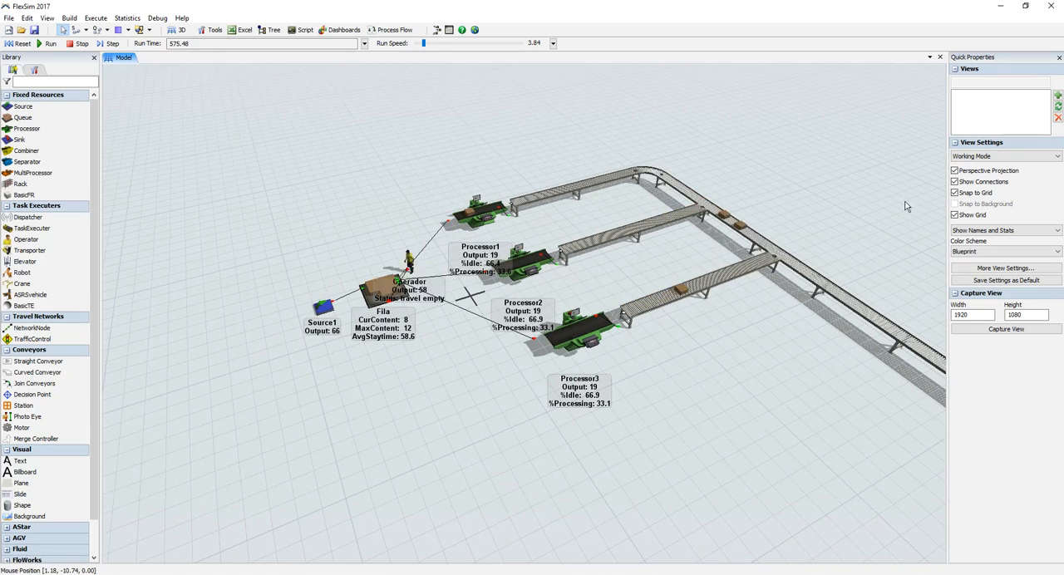
Step: Hide the port connections between objects in the 3D view
click(955, 181)
drag(651, 366, 560, 403)
right_drag(560, 398, 570, 395)
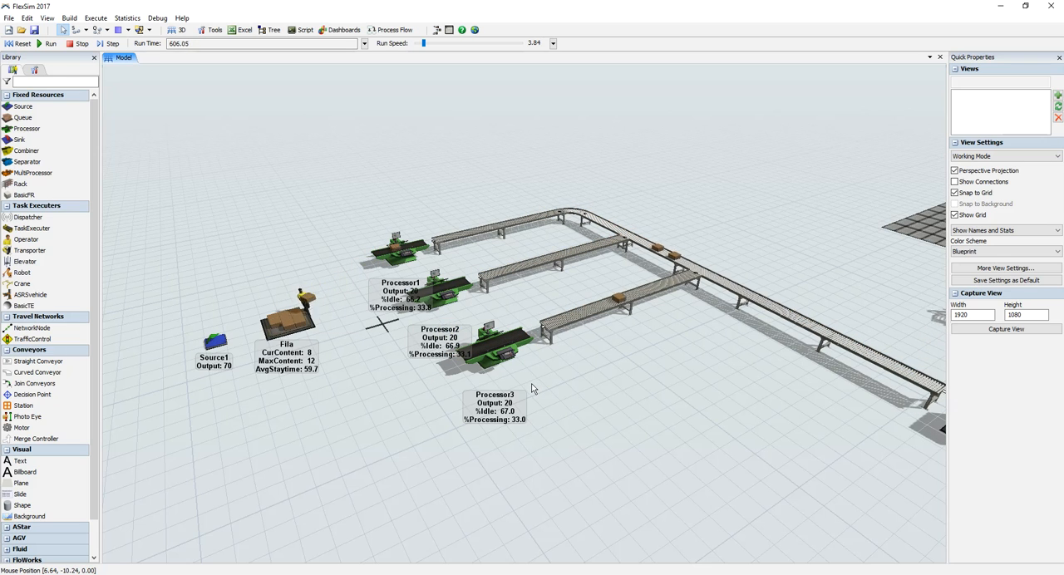
Step: Open the model tree and close the 3D model view
click(271, 30)
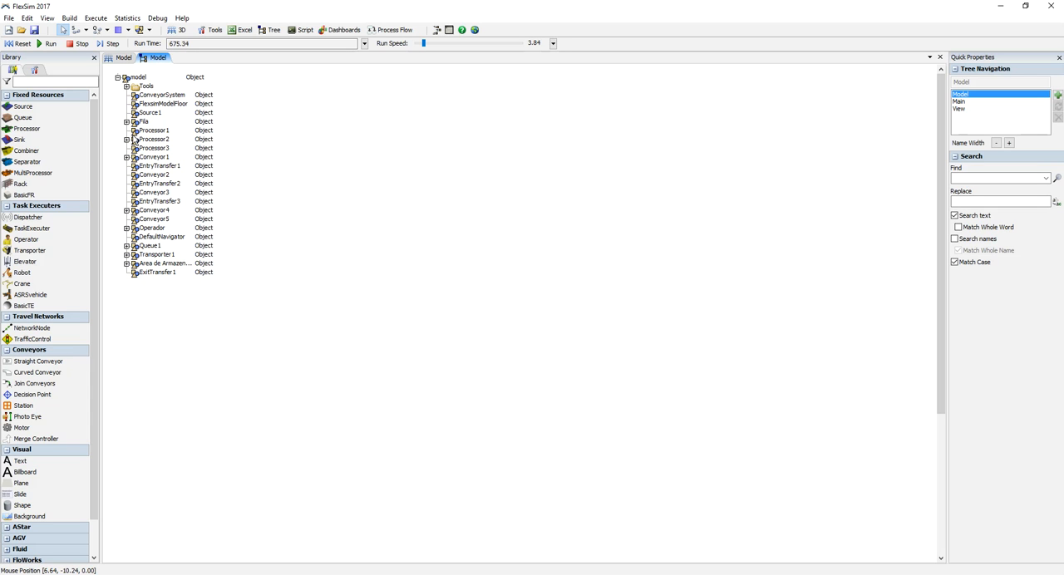
click(125, 59)
drag(336, 374, 280, 377)
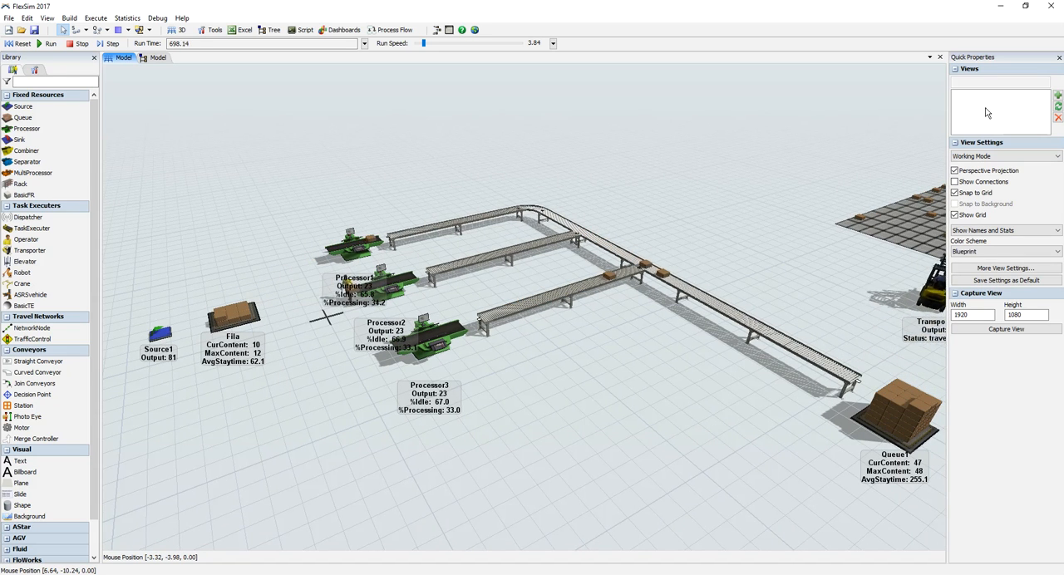
click(940, 57)
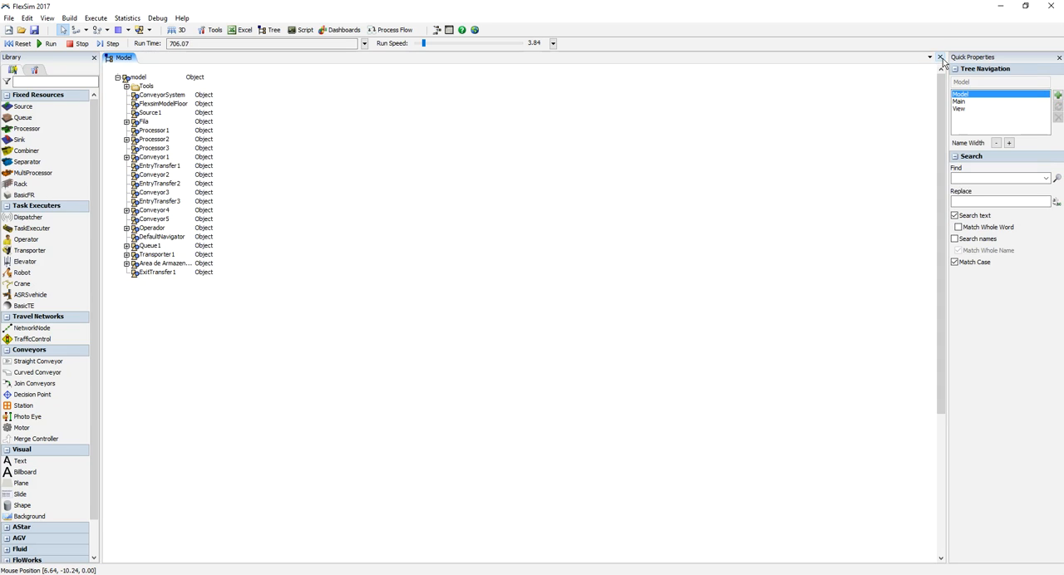
Step: Close the model tree and reopen the 3D model view with the port connections hidden
click(940, 57)
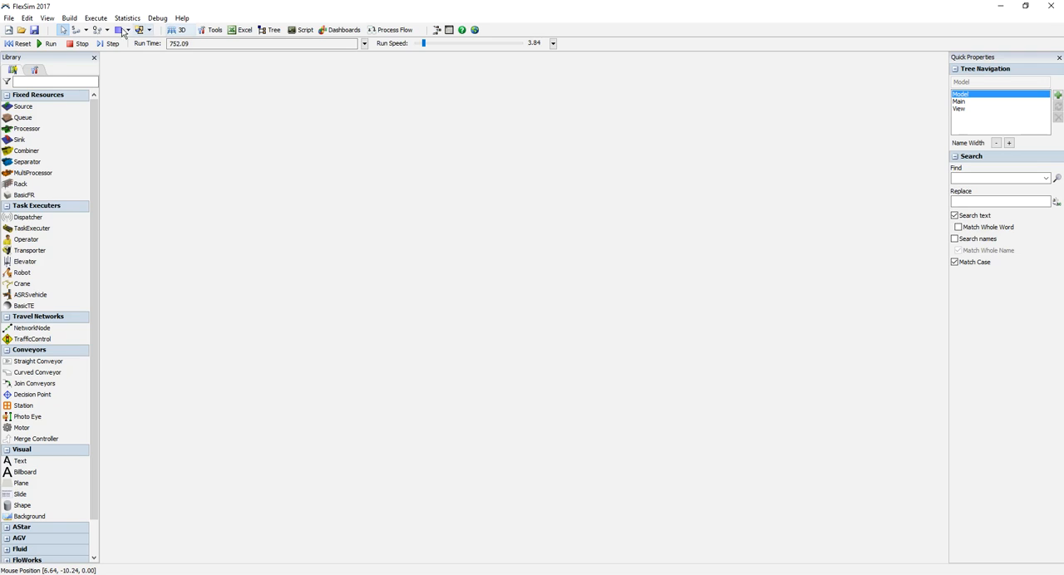
click(179, 32)
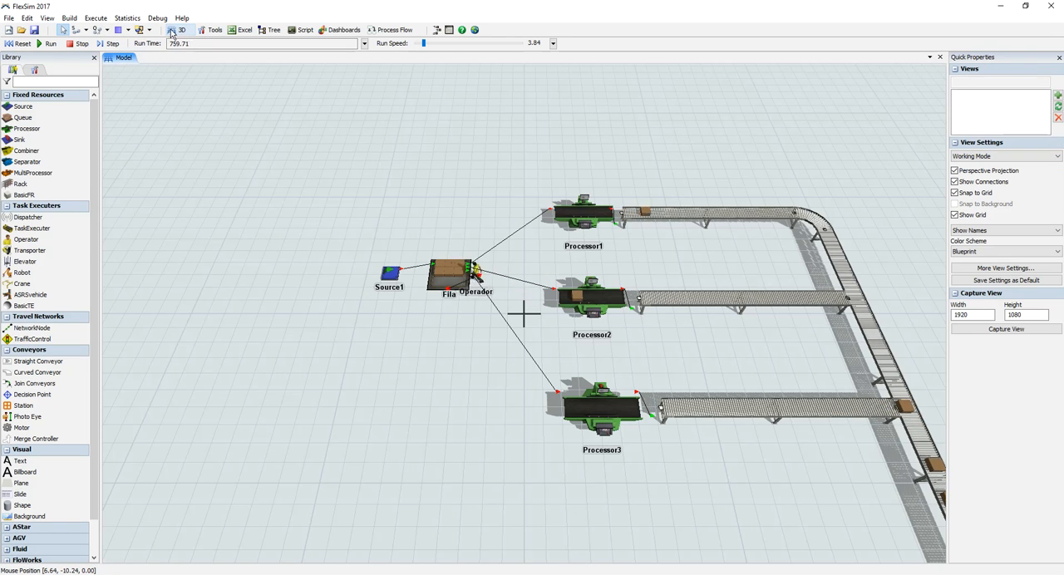
drag(346, 342, 204, 276)
right_drag(222, 347, 257, 322)
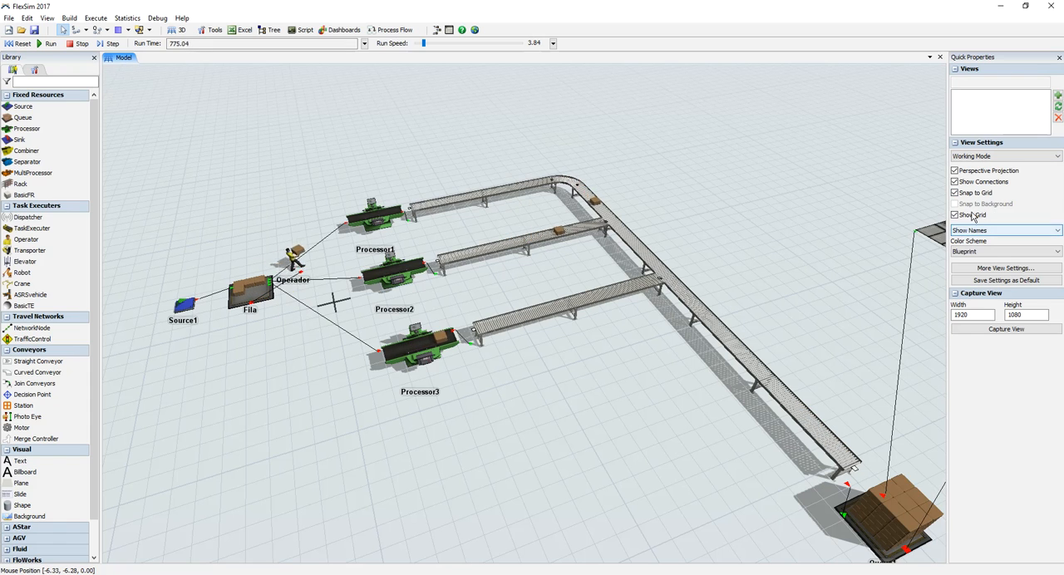
click(955, 181)
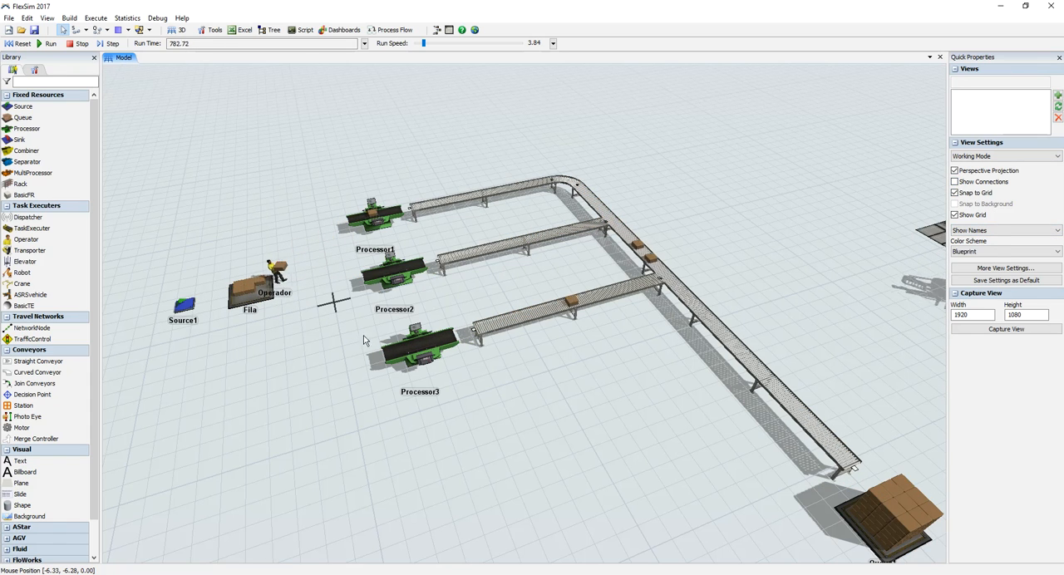
Step: Examine Processor3's statistics and its maximum content, setup time and process time settings
click(426, 349)
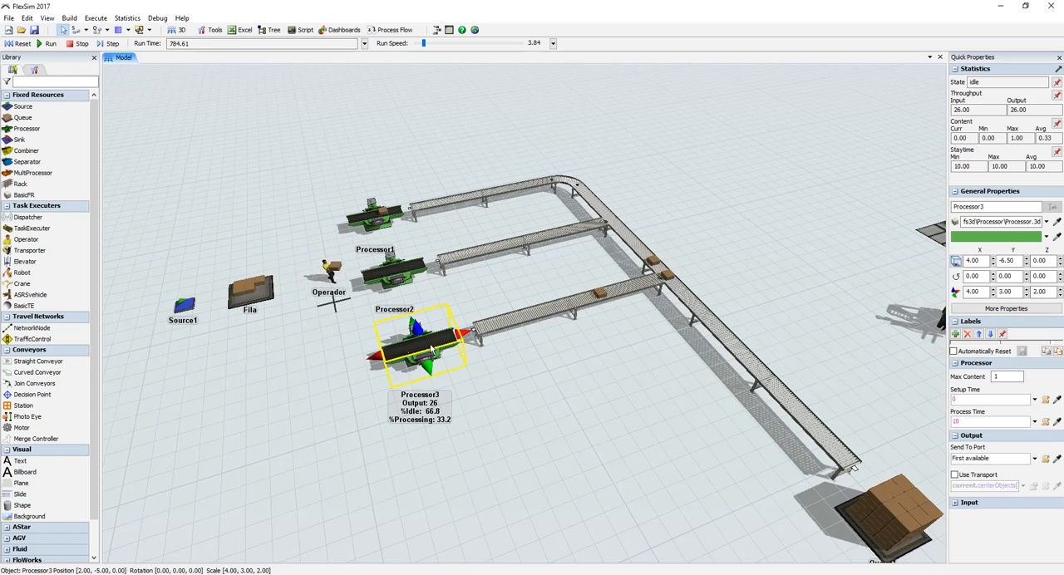
click(955, 69)
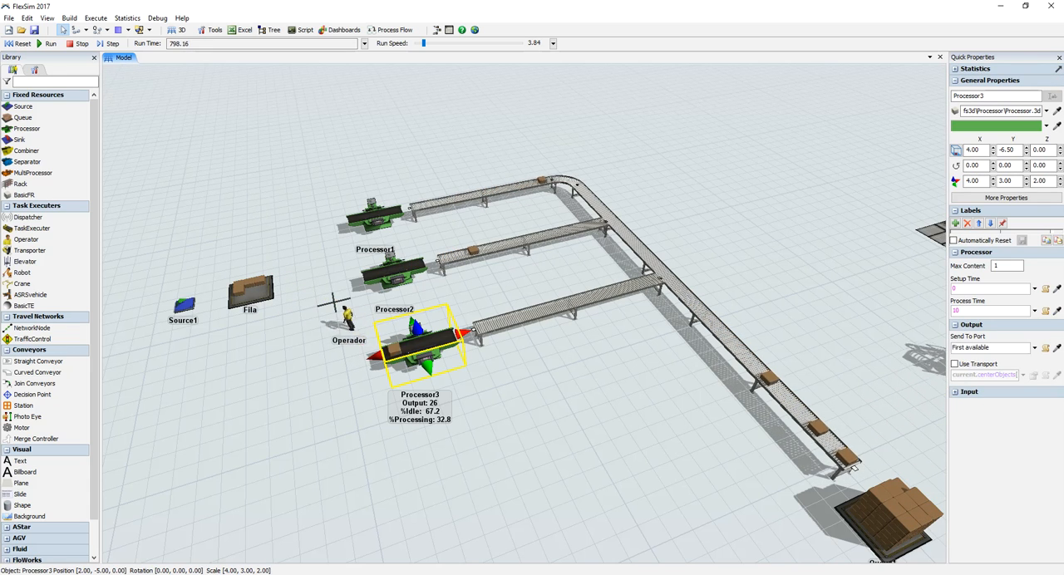
click(954, 69)
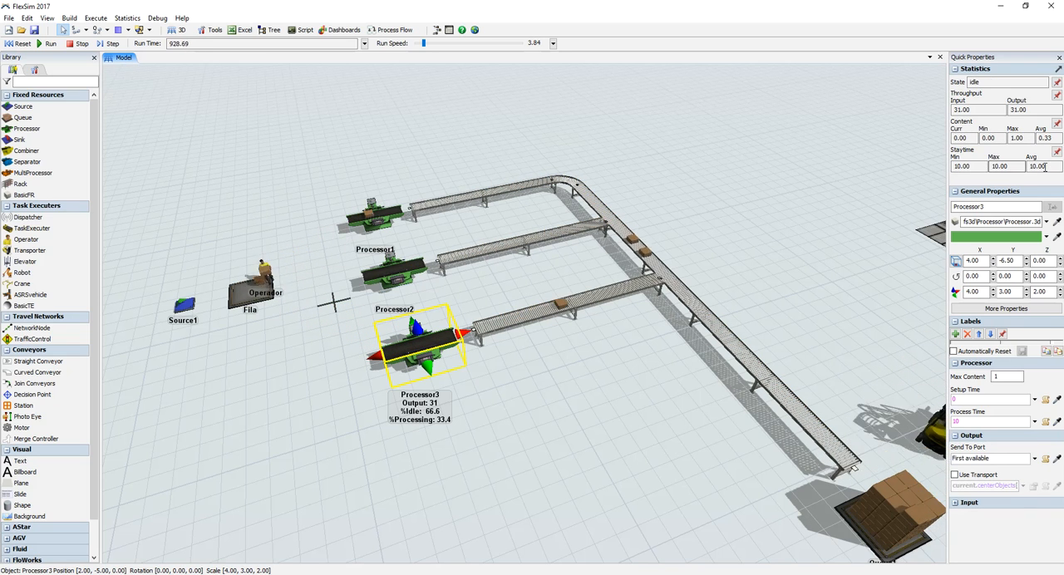
double_click(424, 346)
drag(264, 134, 235, 135)
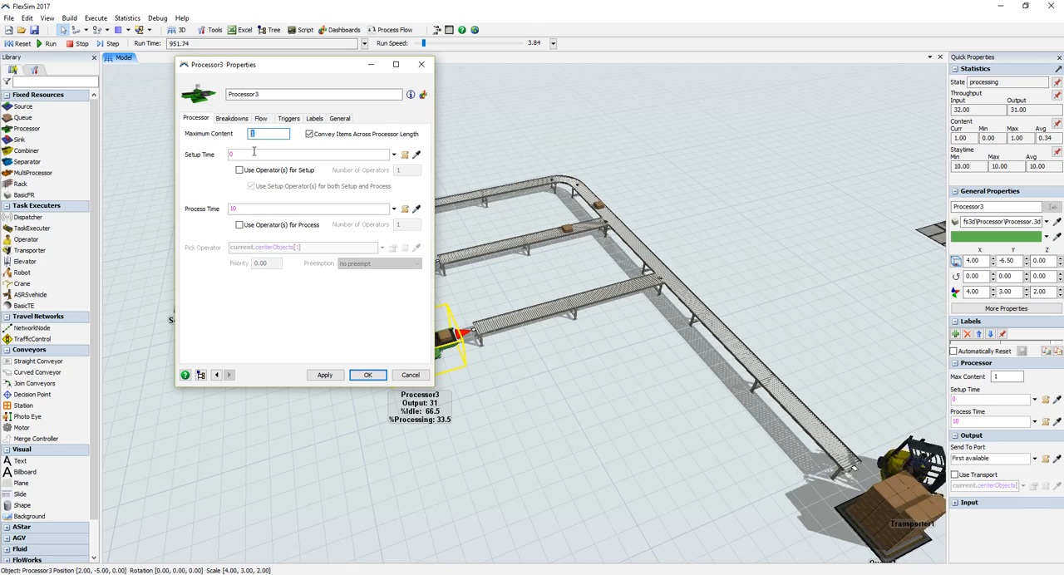
key(Tab)
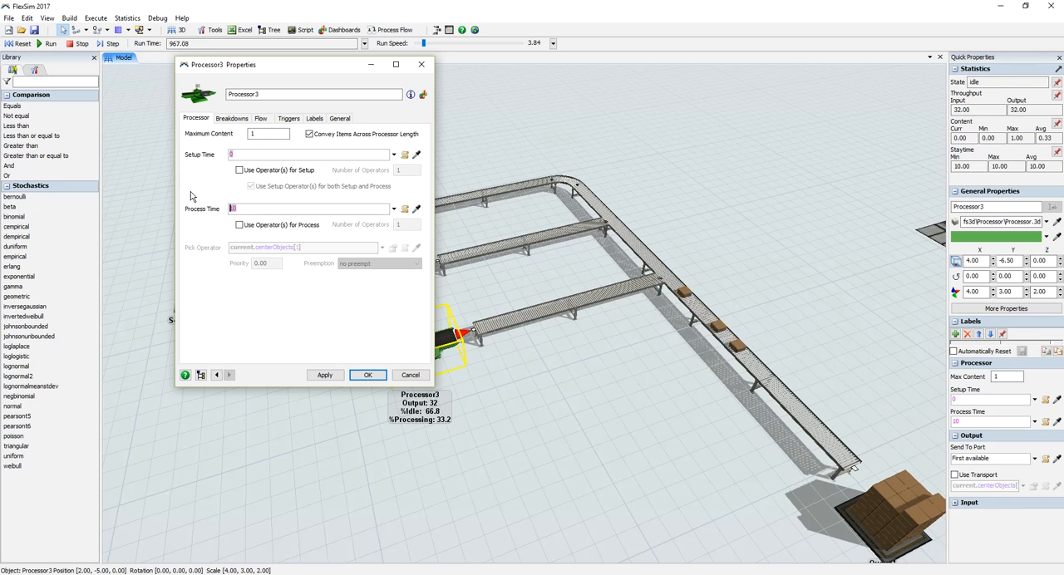
click(421, 64)
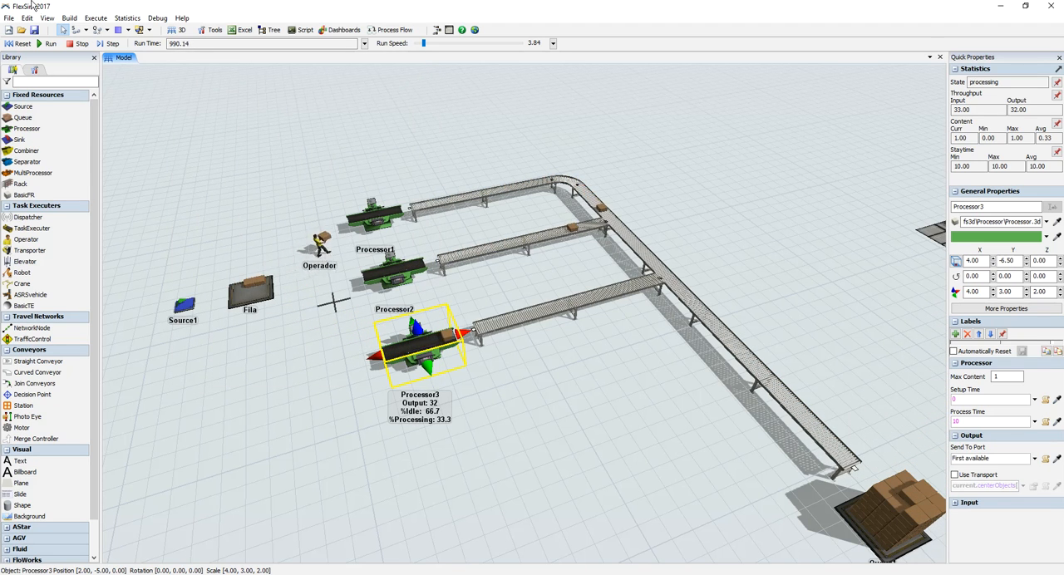
Step: Reset the simulation and add a new dashboard next to the 3D view
click(18, 44)
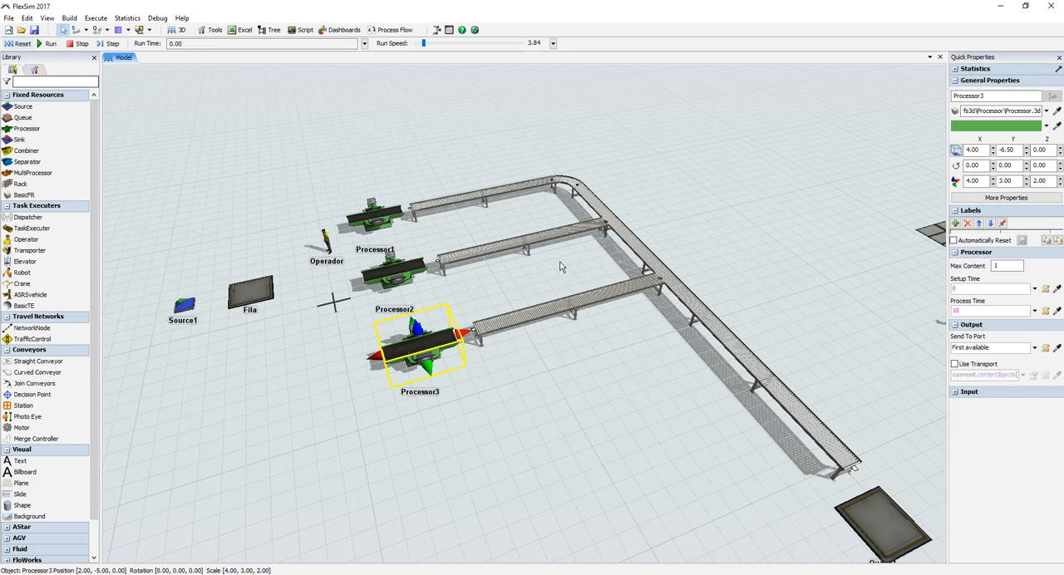
drag(627, 407, 590, 355)
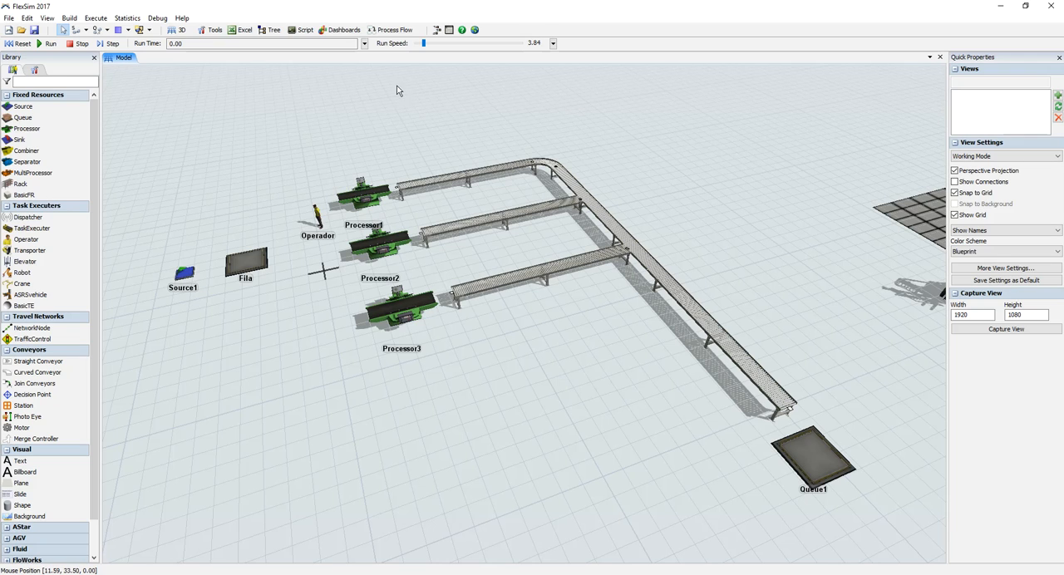
click(339, 31)
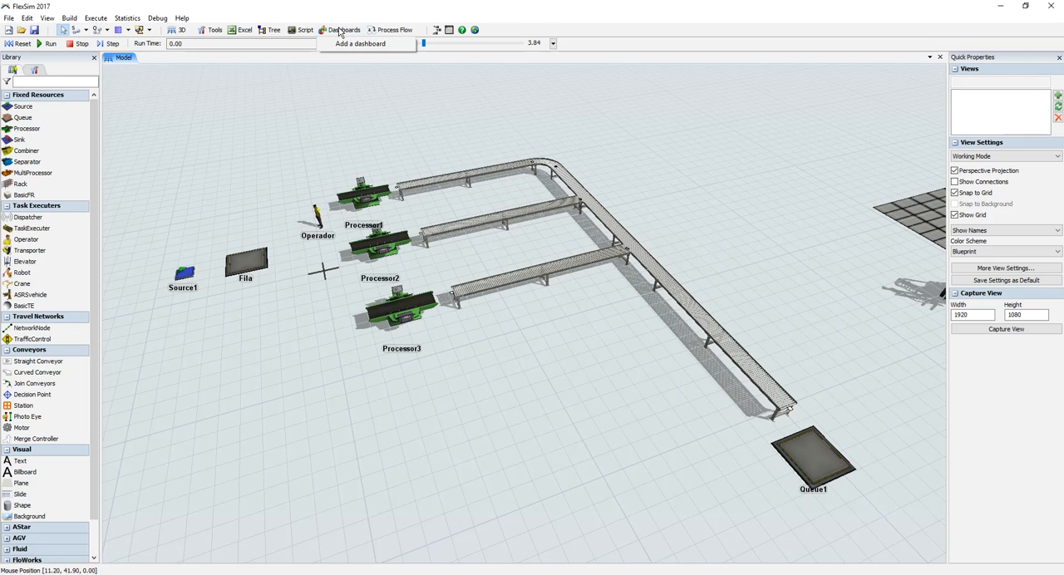
click(345, 44)
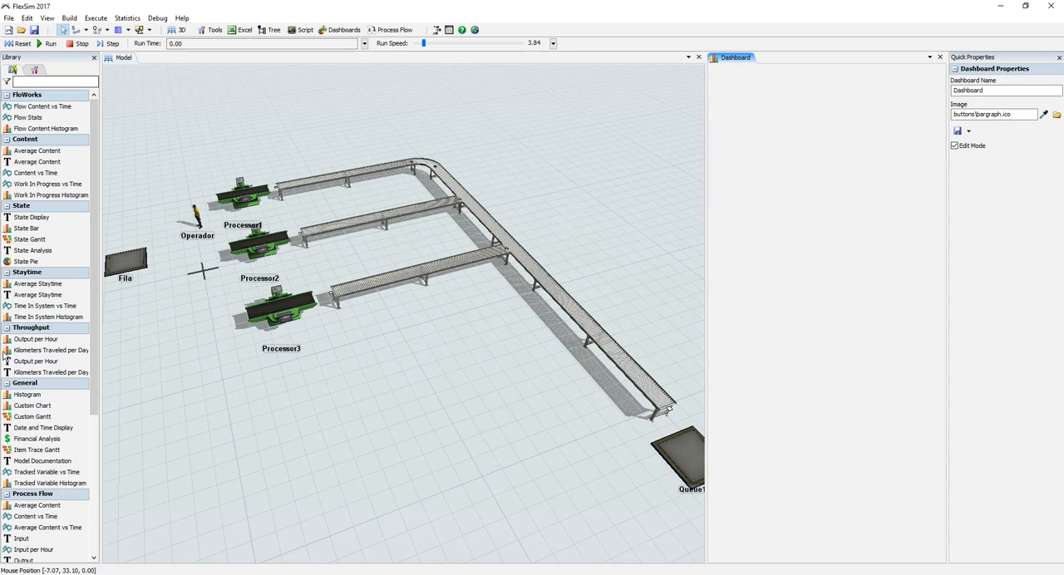
Step: Compare the library content offered for the 3D view with the chart types offered for the dashboard
click(211, 364)
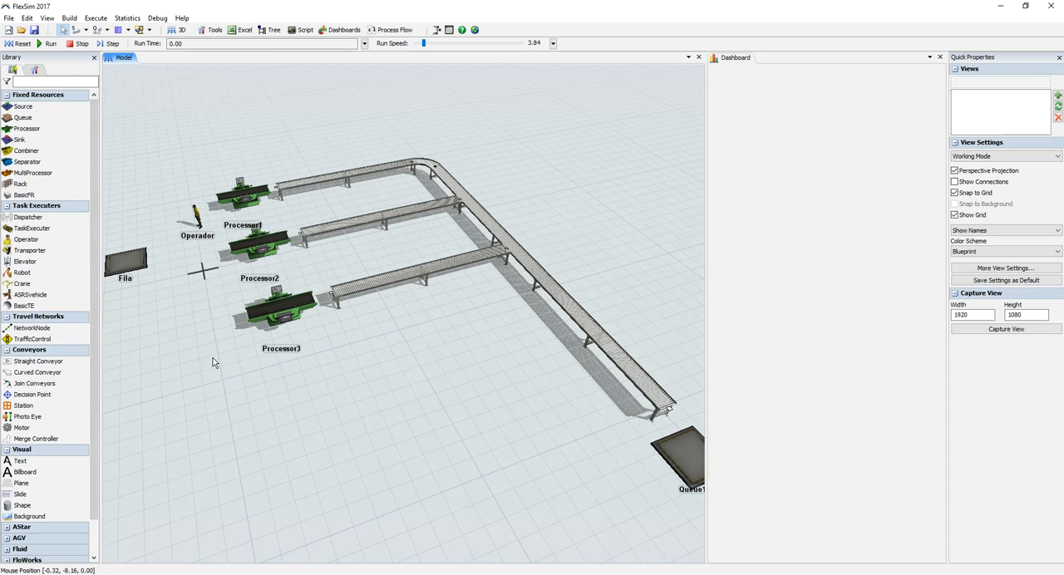
click(723, 242)
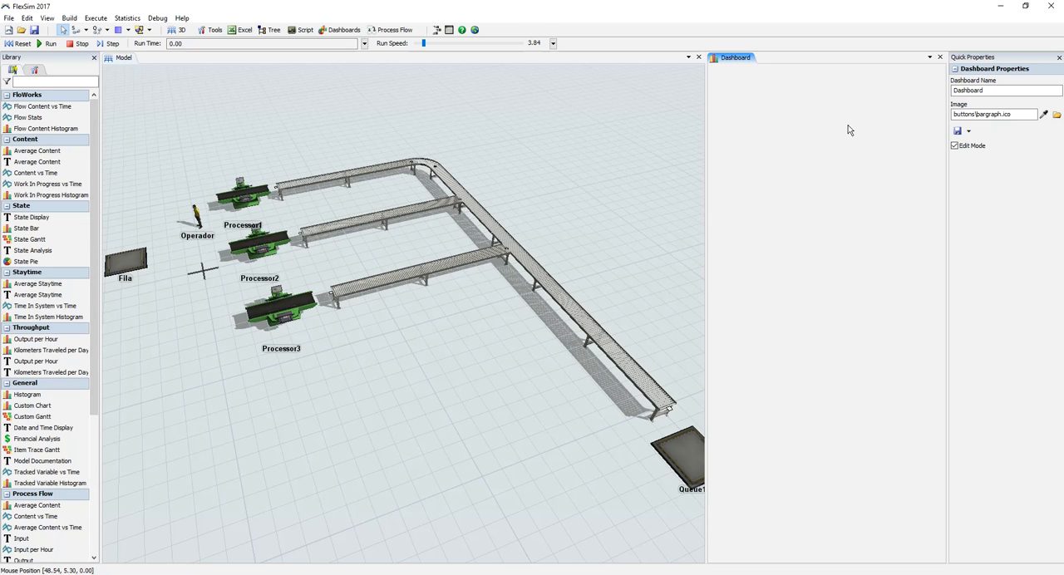
drag(94, 203, 115, 153)
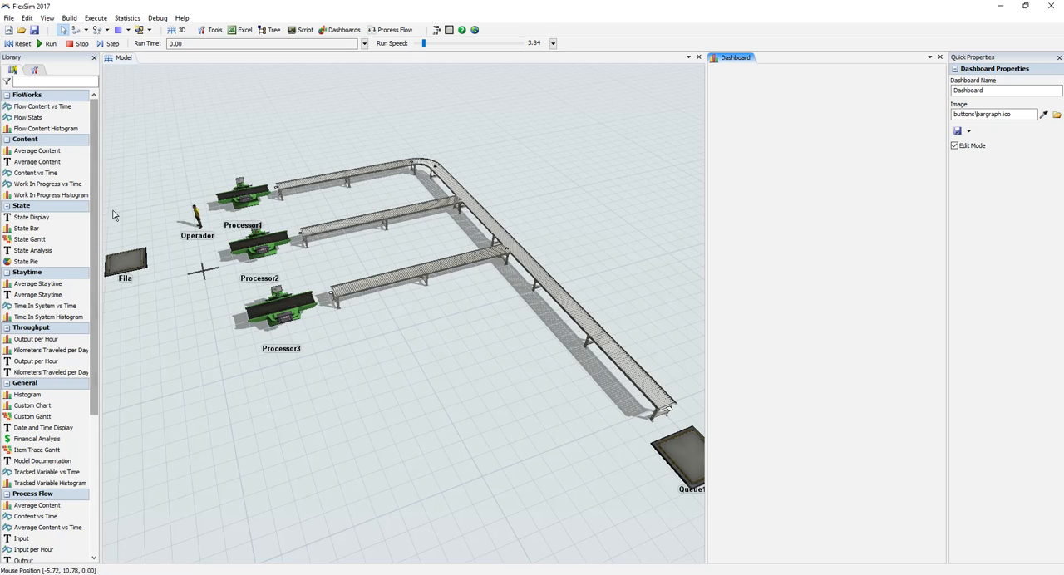
Step: Place a State Pie chart on the dashboard, widen it to the dashboard's width and title it "% Utilização das Linhas"
click(26, 261)
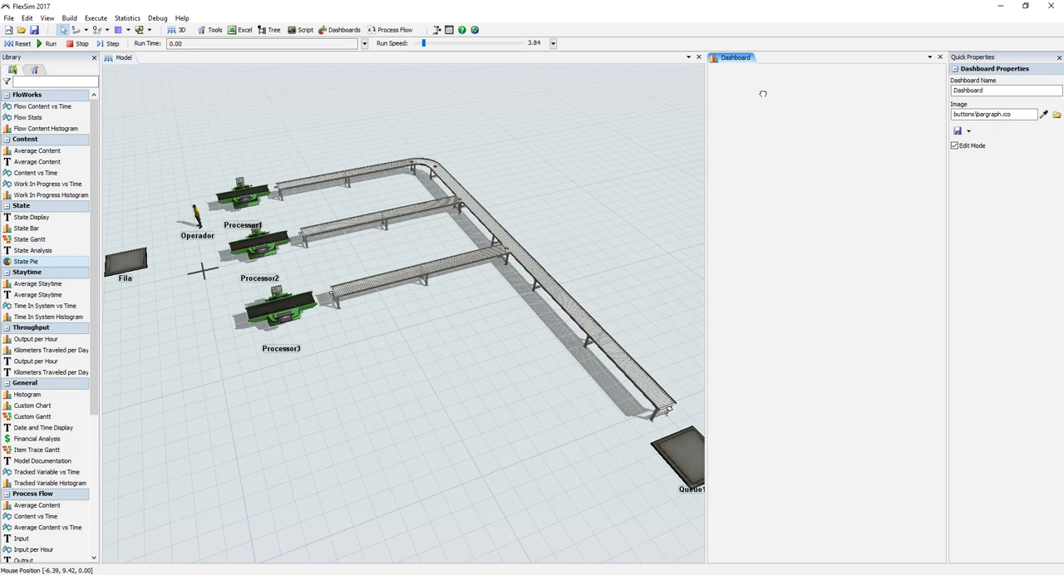
click(717, 98)
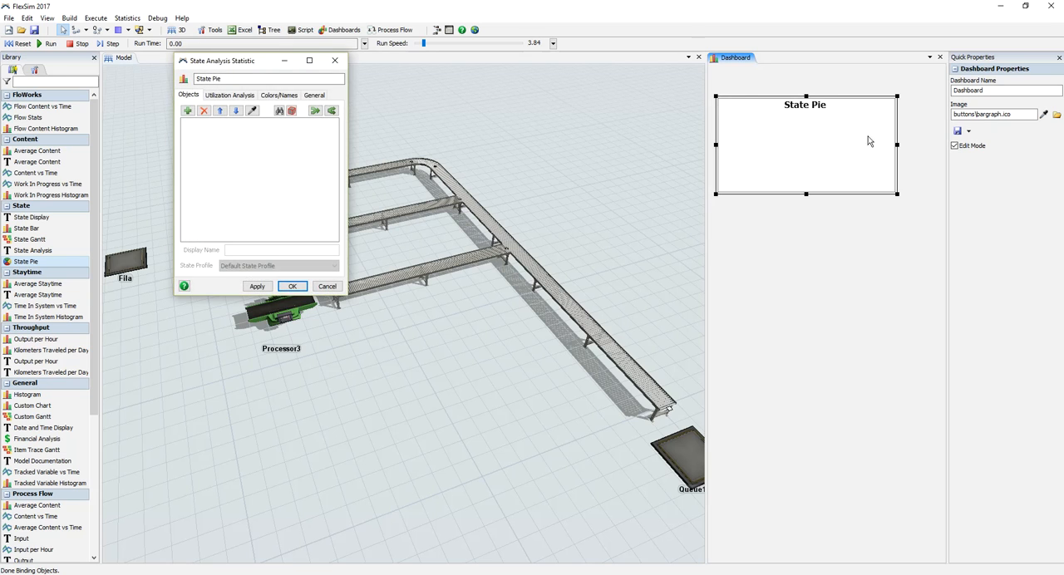
drag(896, 194, 940, 201)
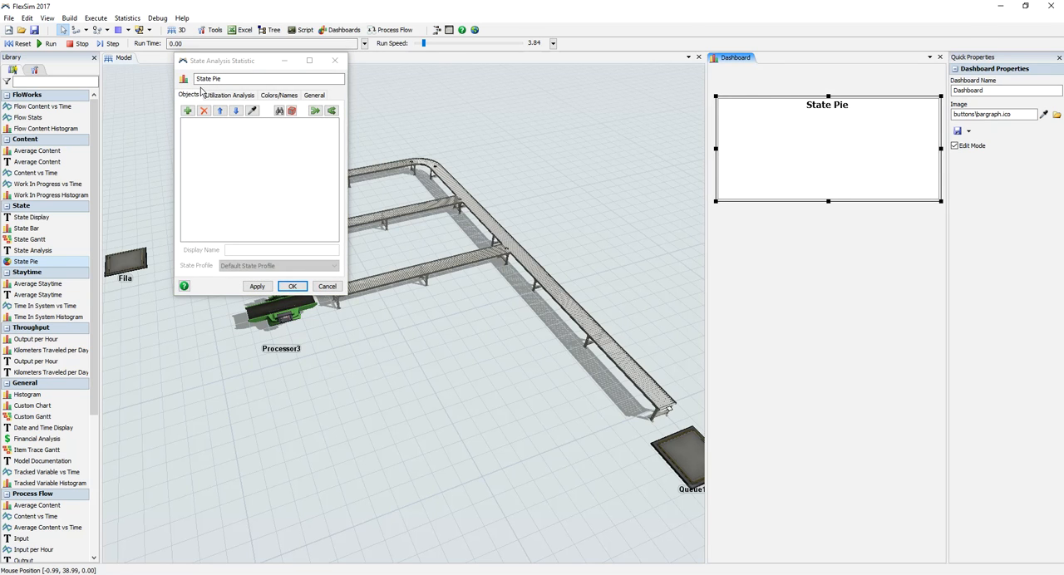
drag(225, 79, 133, 50)
text(E)
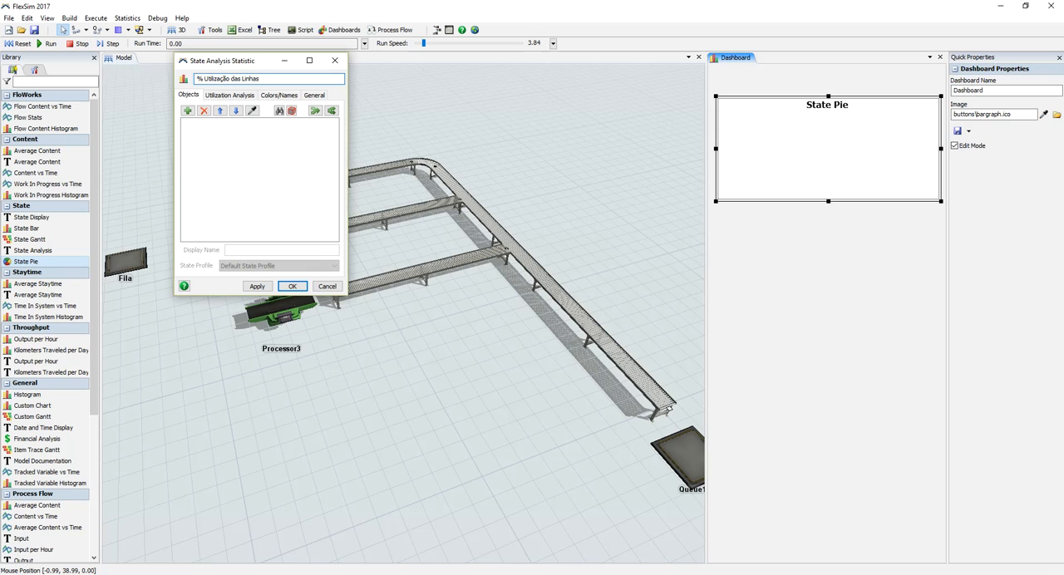
Step: Sample Processor1 and Processor2 from the 3D view as objects of the State Pie chart
drag(247, 68, 548, 105)
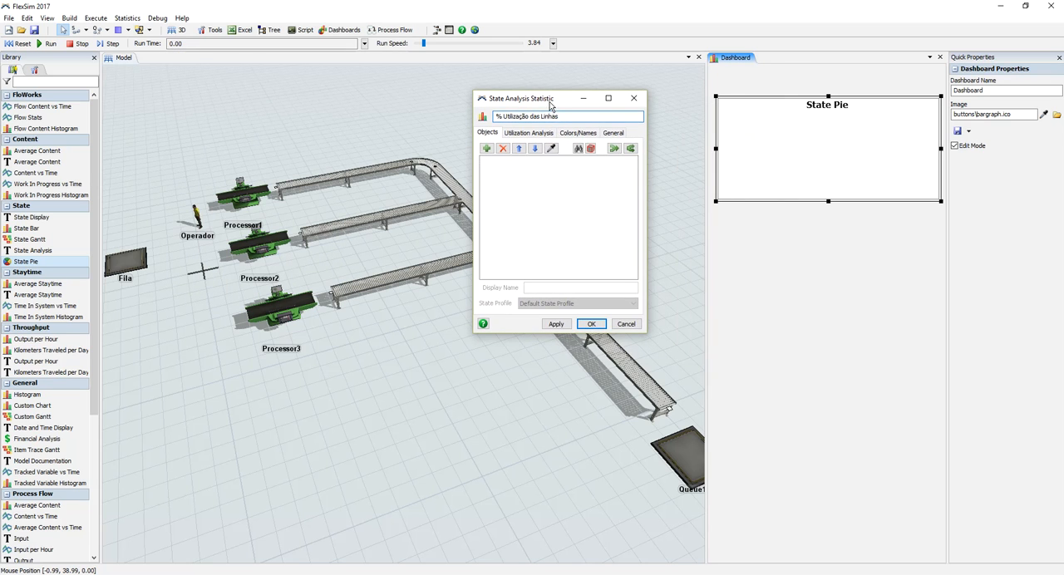
click(550, 148)
click(241, 193)
click(550, 148)
click(254, 243)
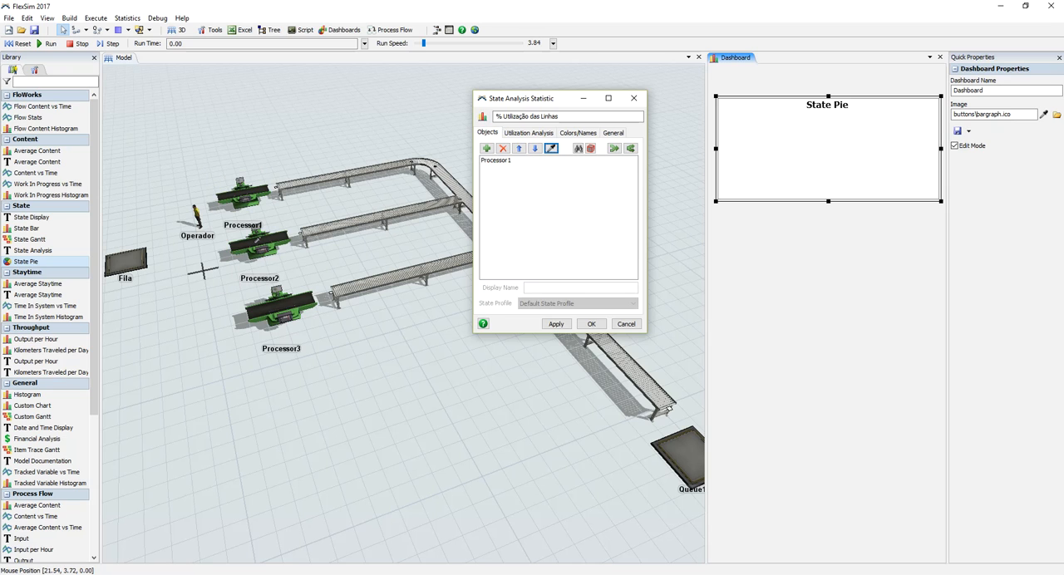
Step: Add Processor3 from the object list to the State Pie chart and accept the chart settings
click(487, 148)
click(507, 161)
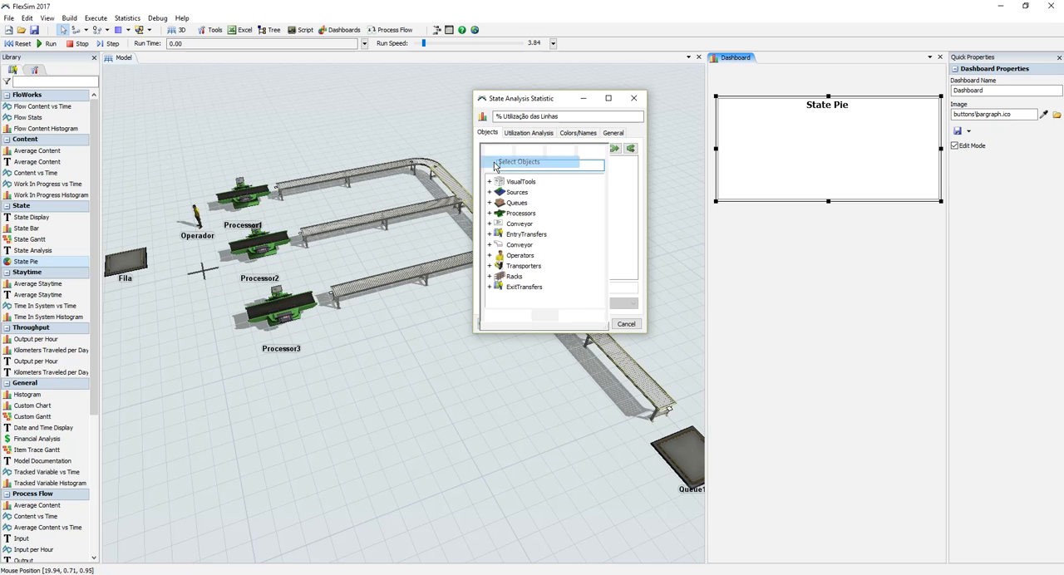
click(489, 213)
click(528, 245)
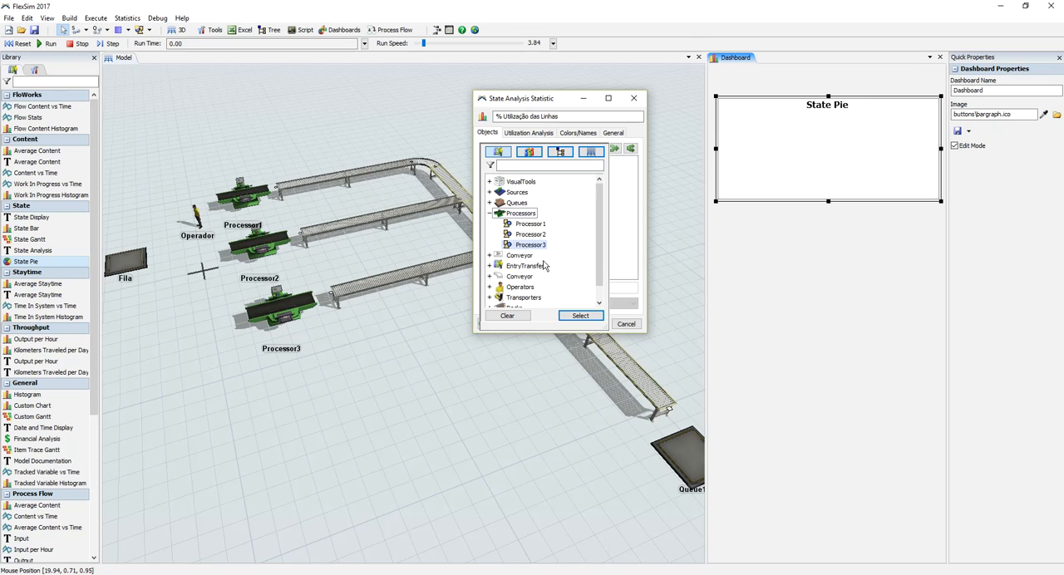
click(580, 316)
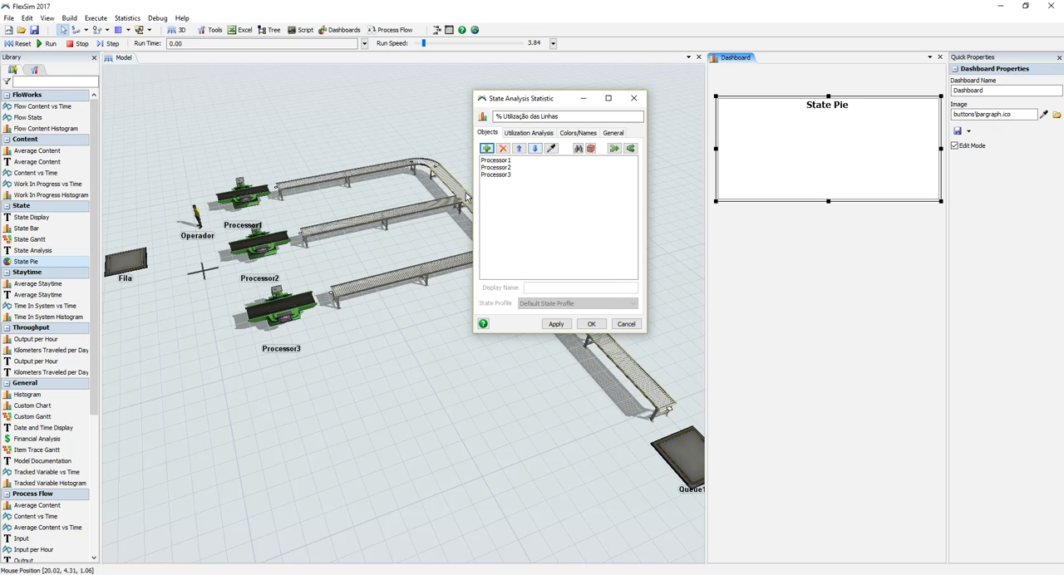
click(557, 323)
click(589, 324)
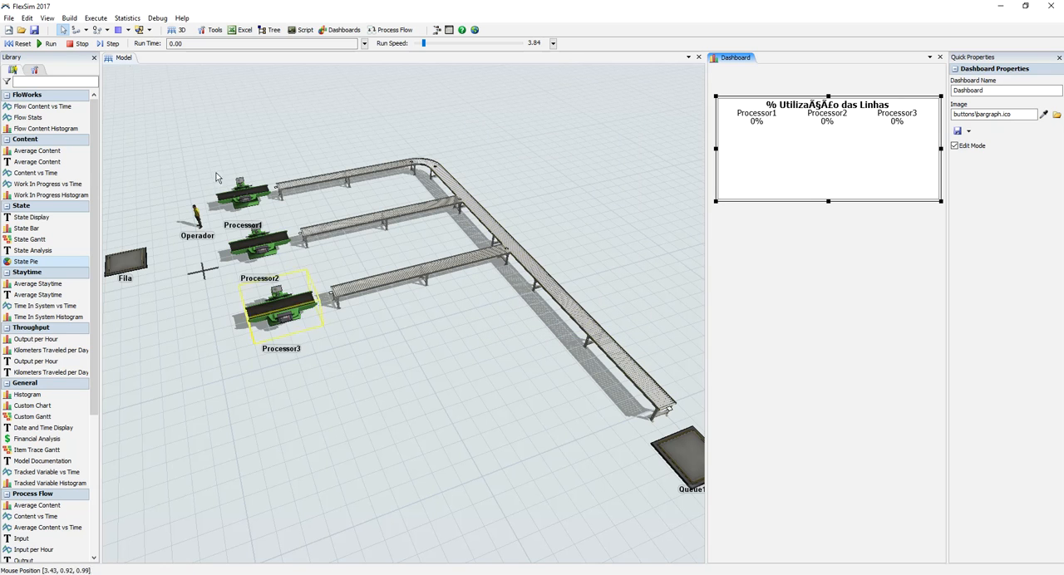
Step: Reset and run the model at a run speed of 13.03 to fill the utilization pies
click(21, 43)
click(47, 44)
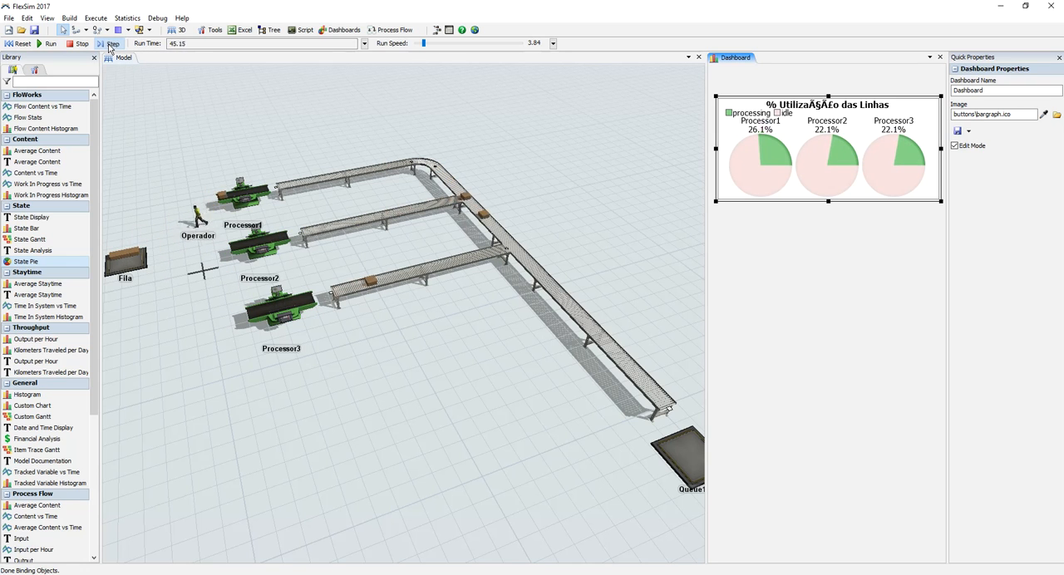
mouse_move(424, 44)
mouse_down()
mouse_move(438, 47)
mouse_move(426, 46)
mouse_up()
mouse_move(753, 146)
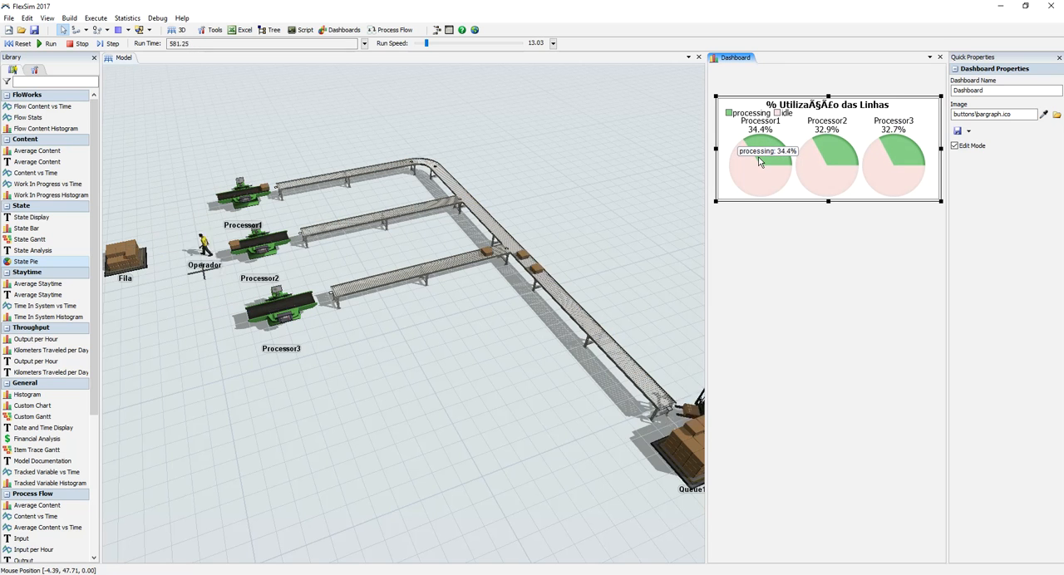
Step: Stop the run and retitle the State Pie chart "% Utilizacao das Linhas" without accented characters
click(78, 44)
mouse_move(831, 147)
double_click(825, 128)
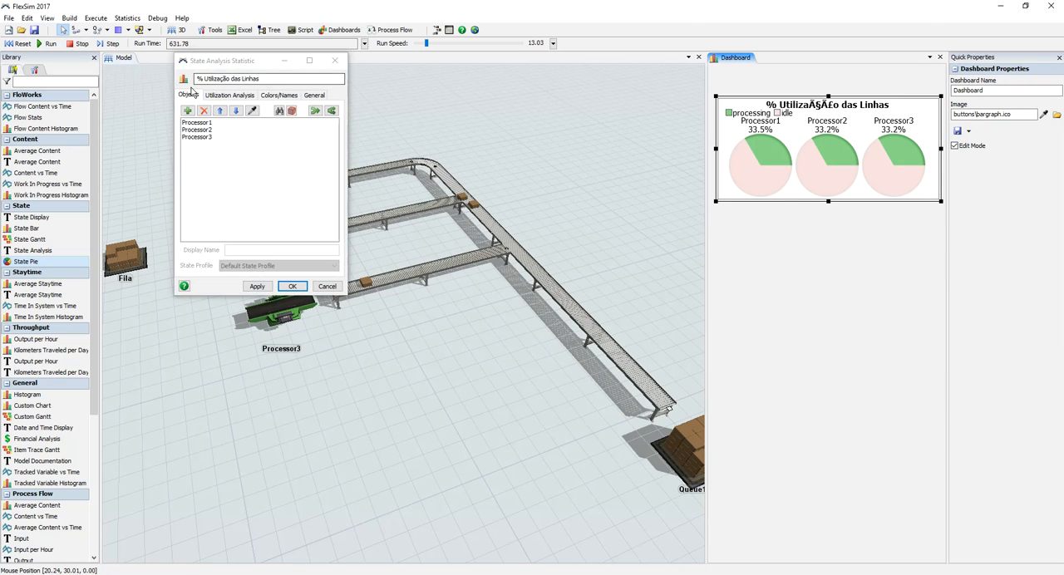
drag(267, 76, 214, 74)
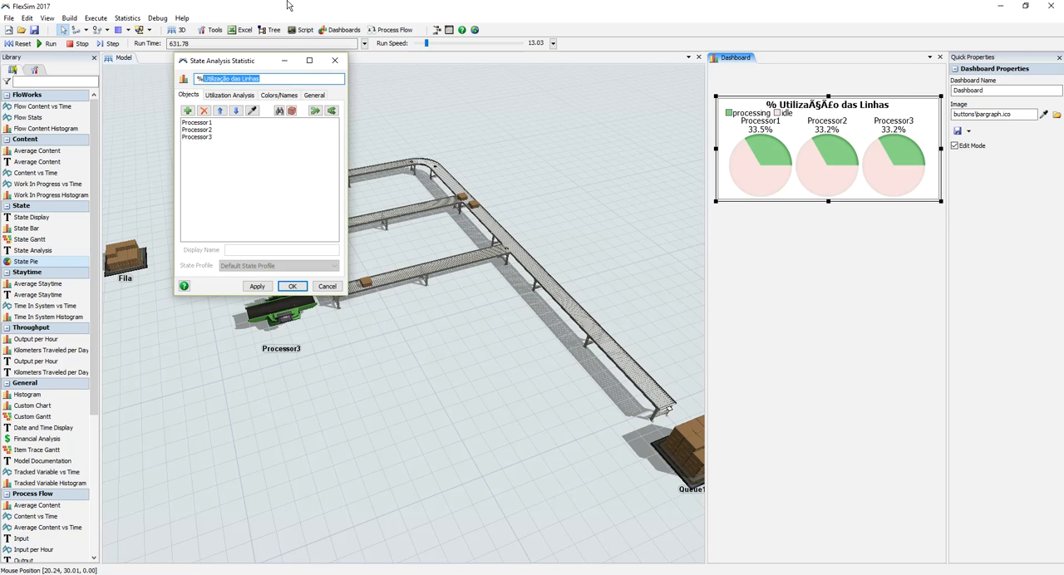
key(BackSpace)
click(257, 286)
click(292, 286)
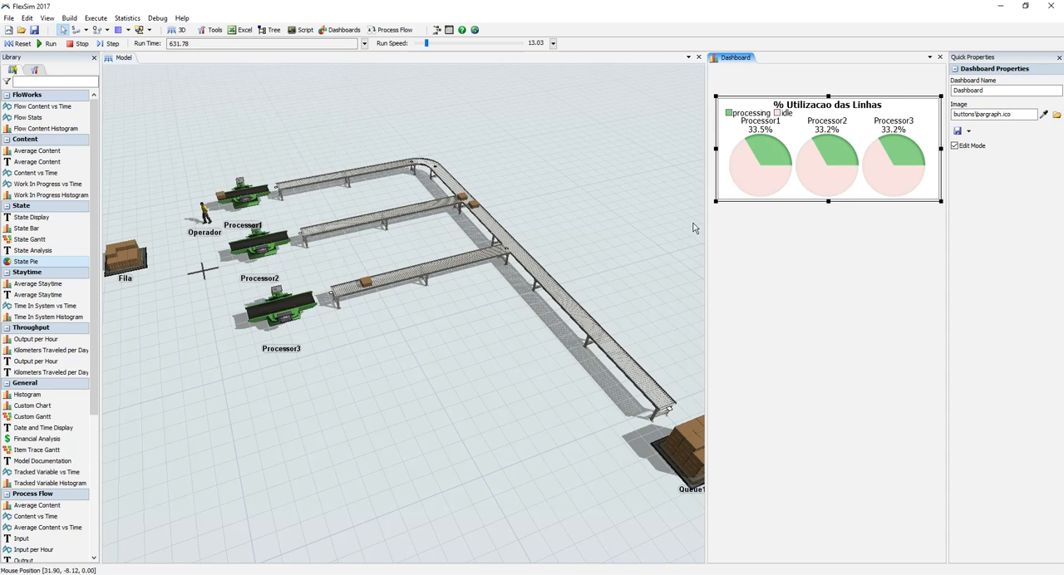
Step: Reset and rerun the model at a run speed of 39.05, and check the processing and idle shares in the pies
click(20, 43)
click(50, 43)
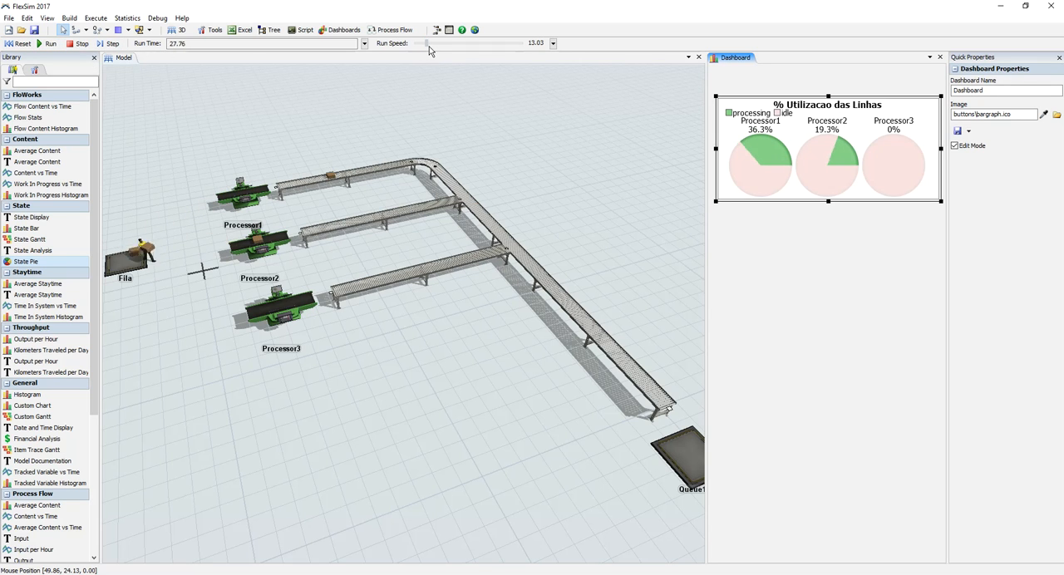
drag(429, 44, 432, 44)
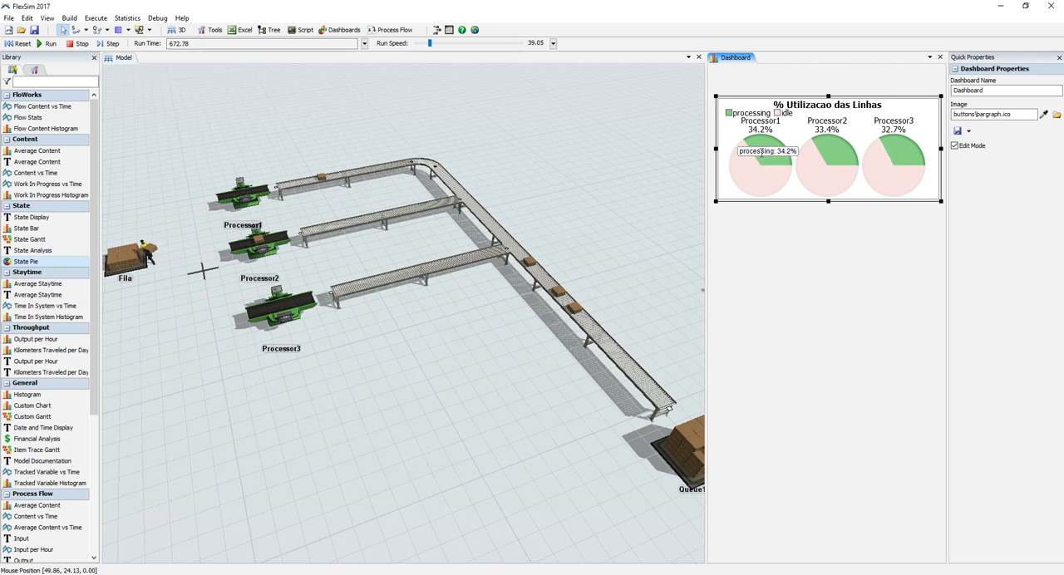
mouse_move(824, 192)
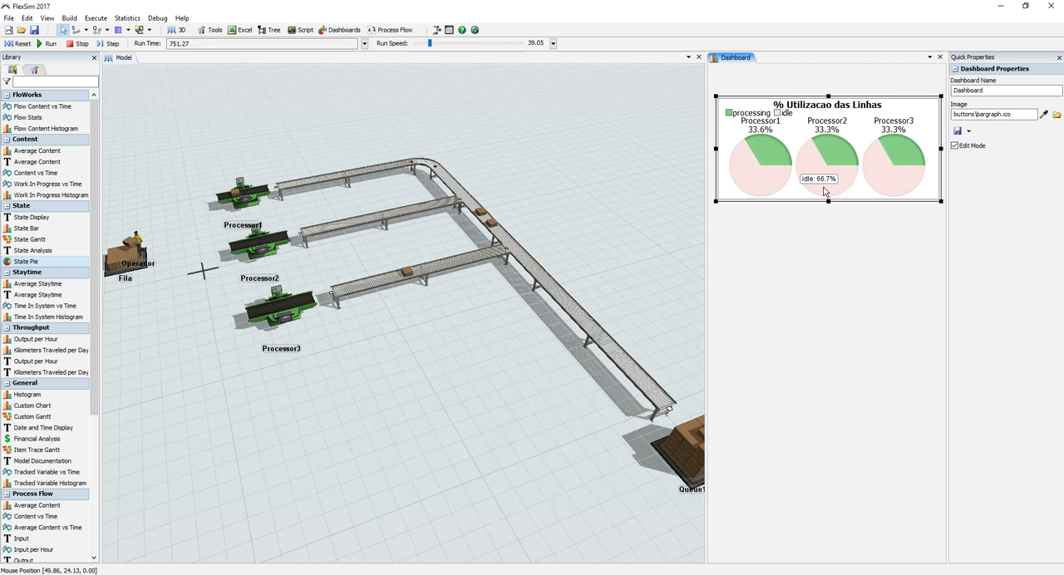
Step: Reset the model, pin the Current State of Fila to the existing dashboard, and place it below the utilization pies
mouse_move(886, 179)
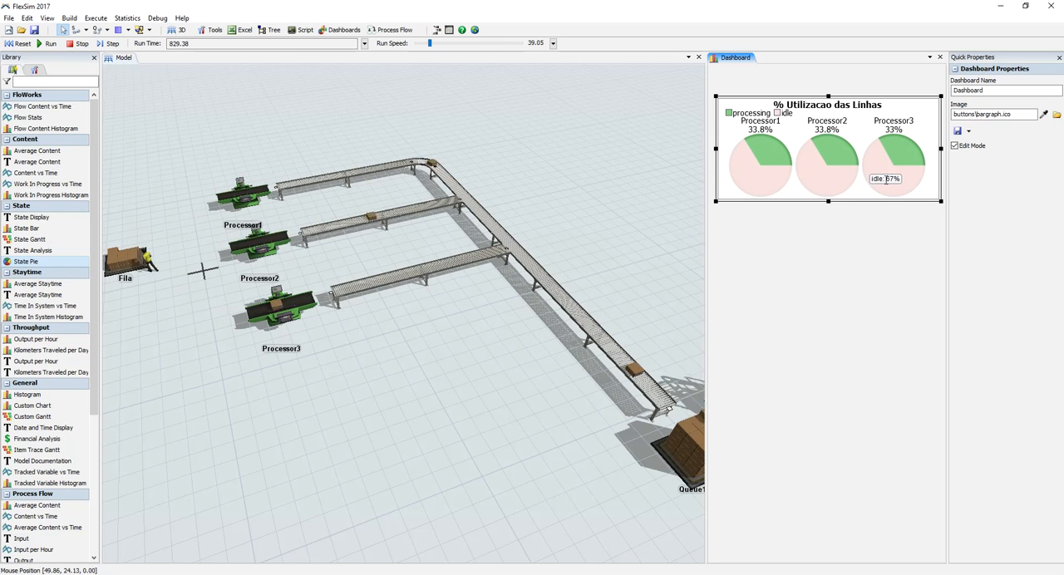
click(17, 44)
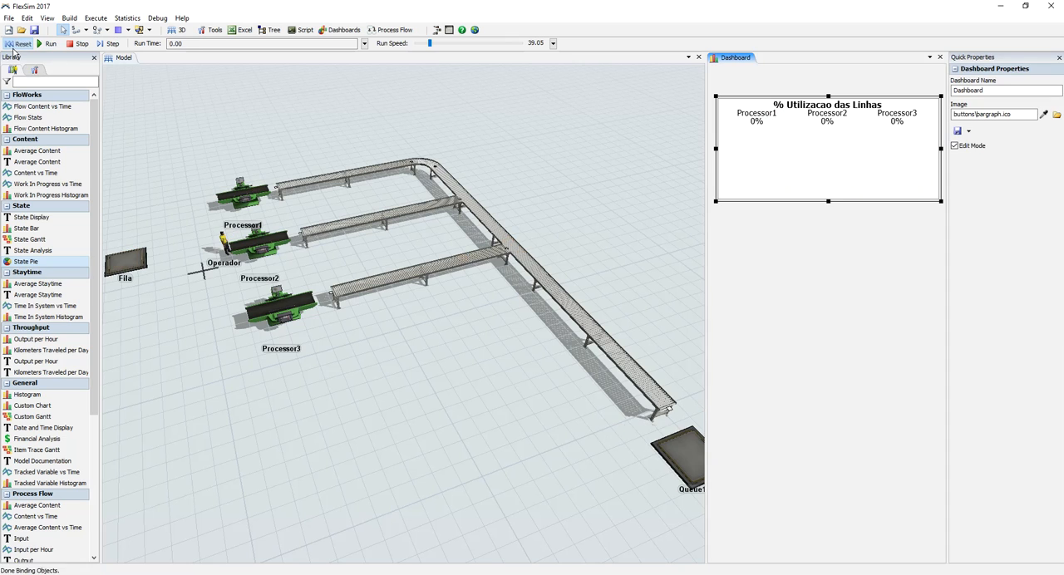
click(127, 257)
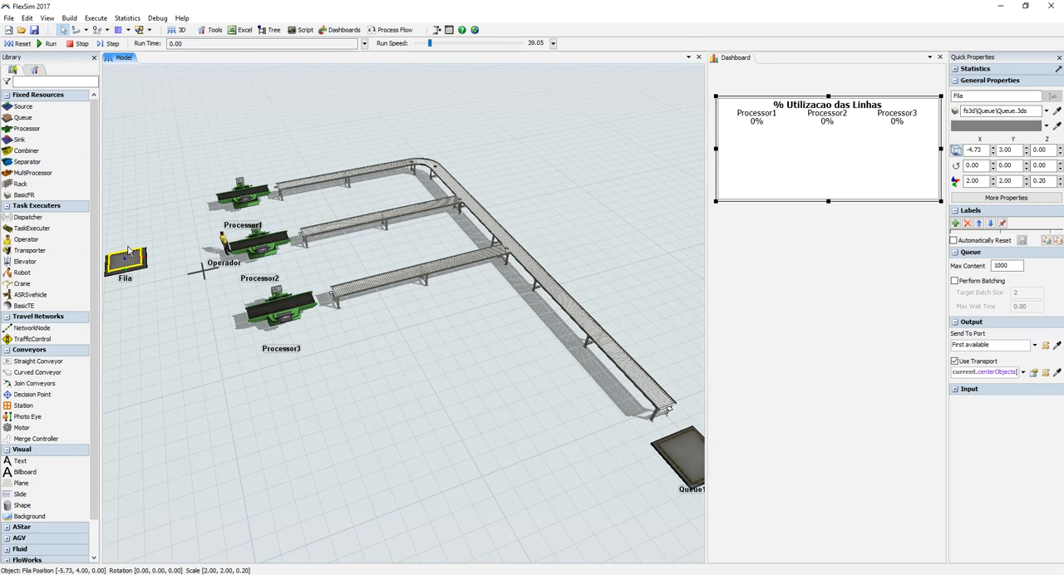
click(956, 69)
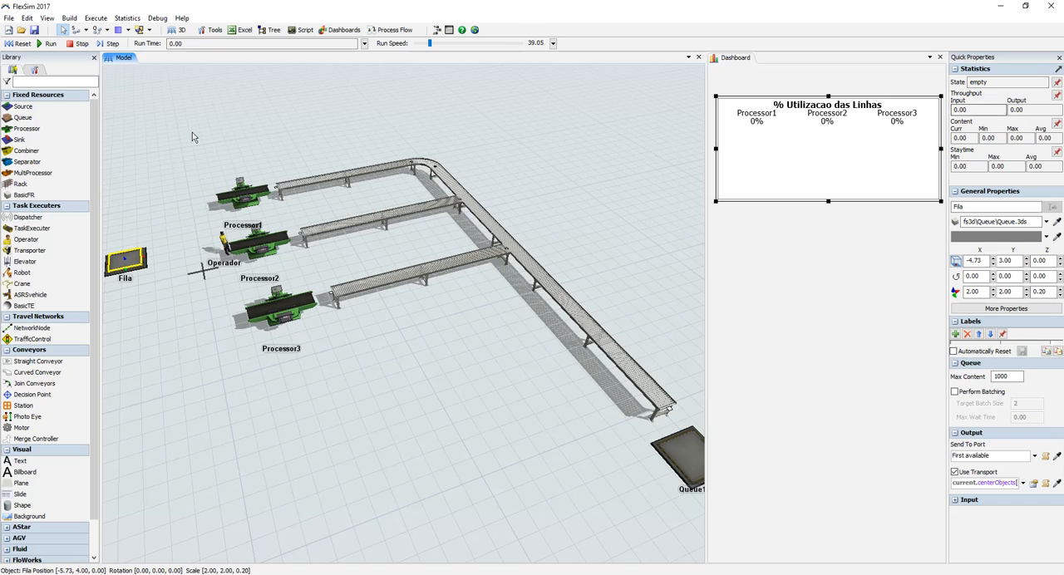
click(1056, 84)
mouse_move(996, 114)
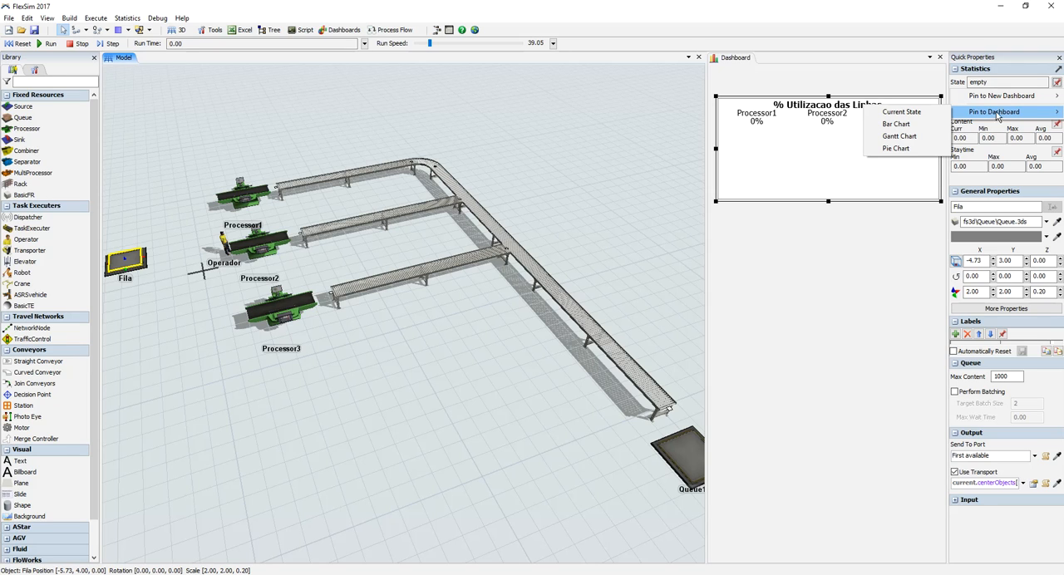
mouse_move(1026, 101)
click(914, 114)
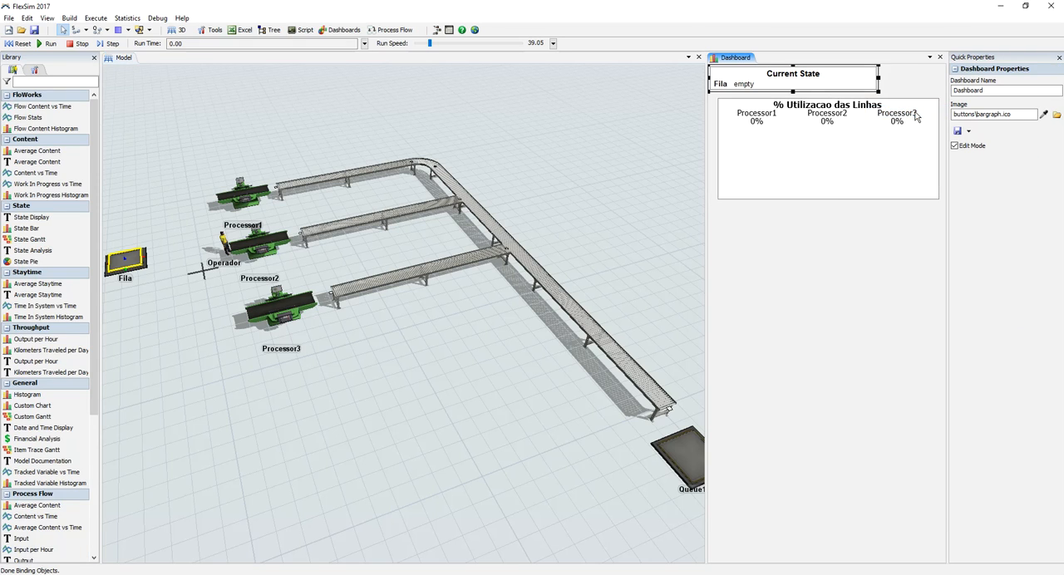
drag(806, 93, 787, 226)
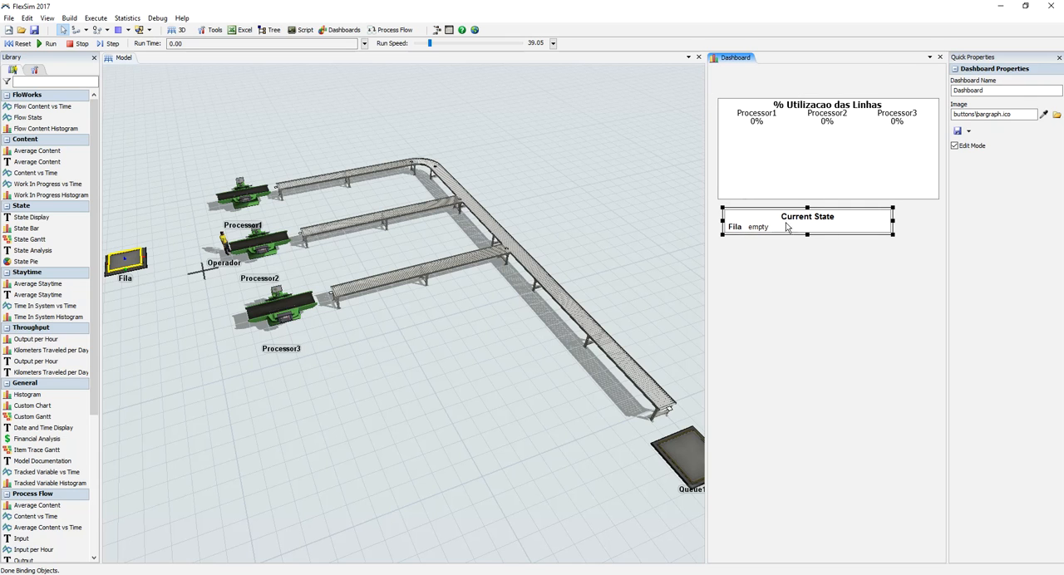
Step: Pin the Staytime table of Fila to the existing dashboard and align it below the Current State display
click(124, 260)
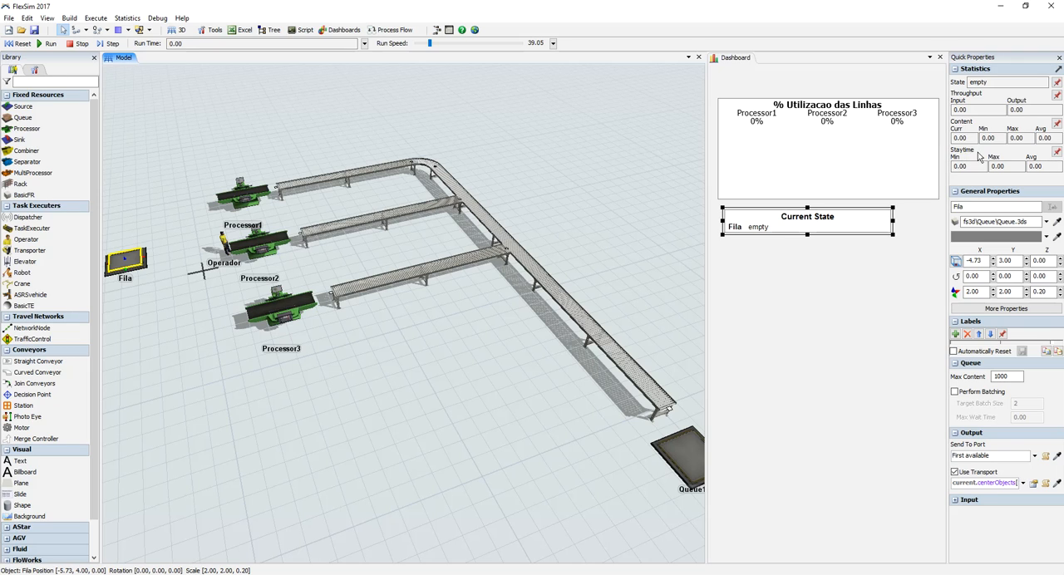
click(1057, 154)
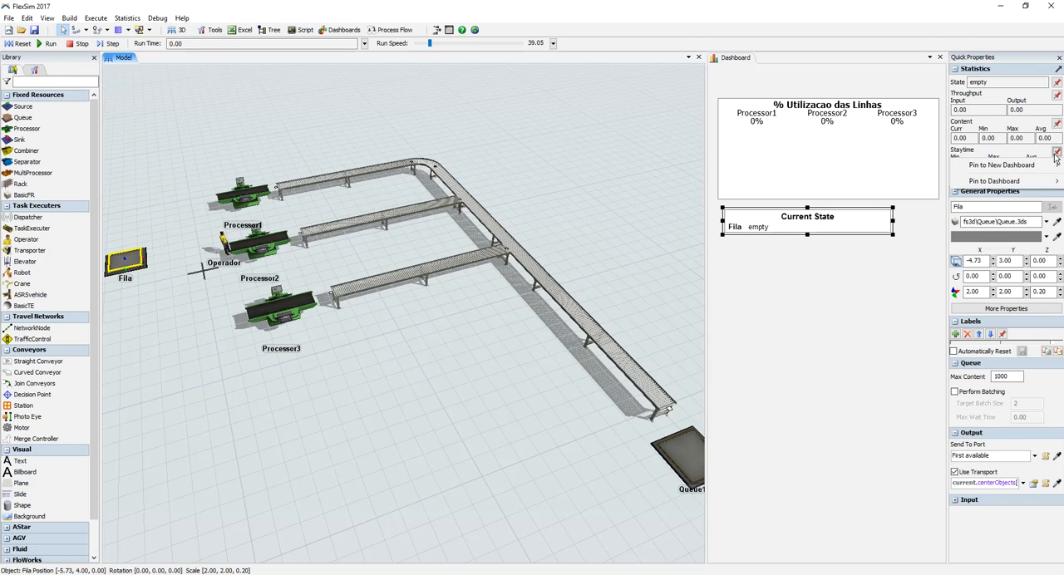
mouse_move(1014, 181)
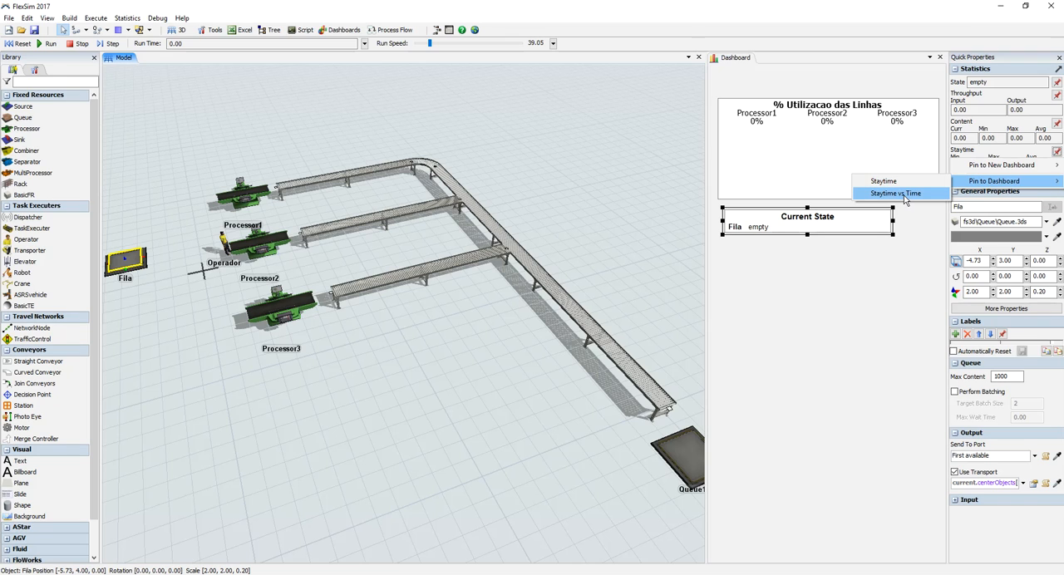
click(884, 181)
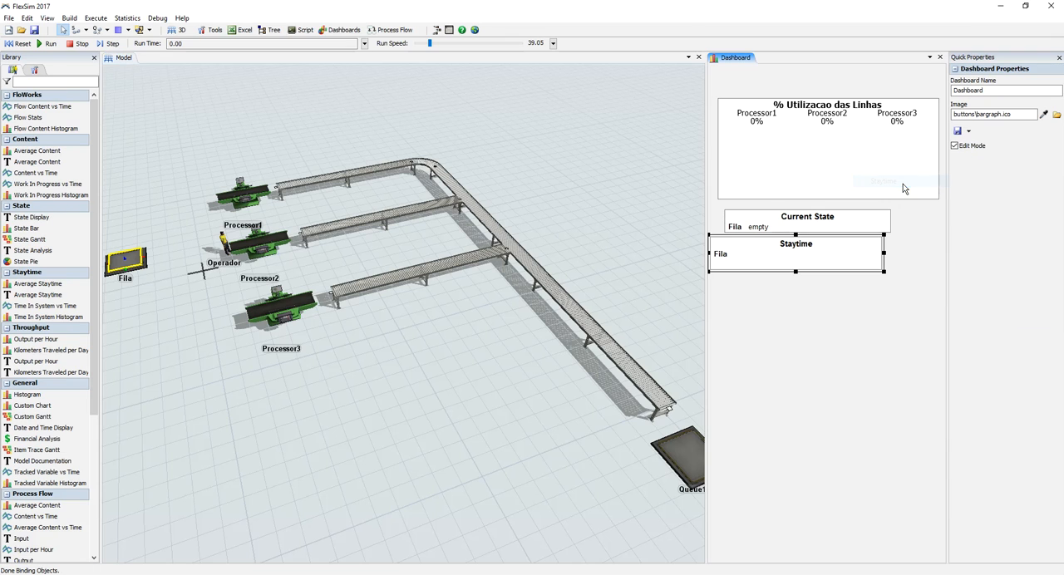
drag(821, 235, 835, 244)
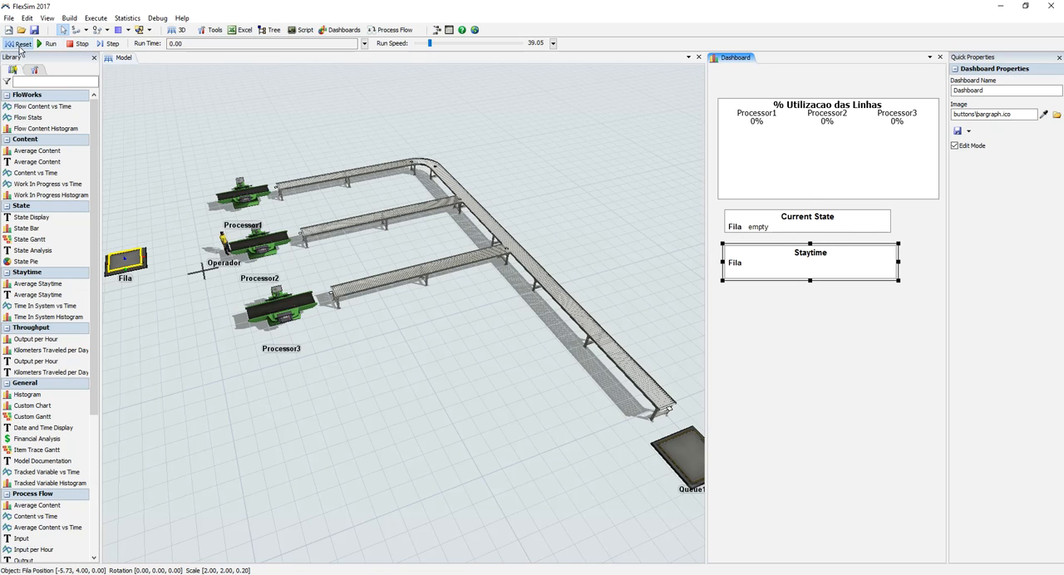
Step: Run the model and check the state and staytime of Fila on the dashboard
click(48, 43)
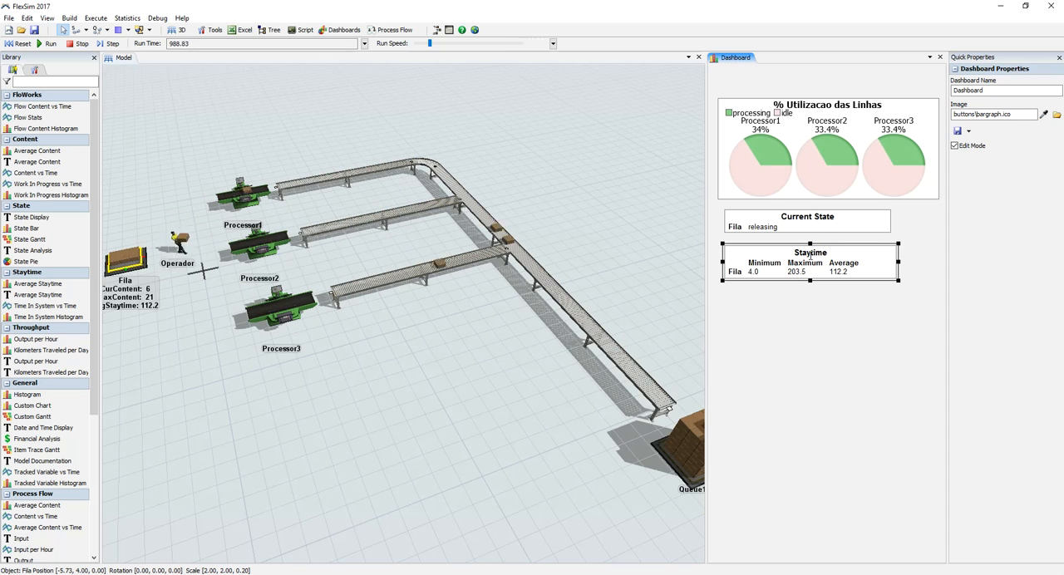
drag(169, 428, 251, 427)
scroll(244, 408, down, 1)
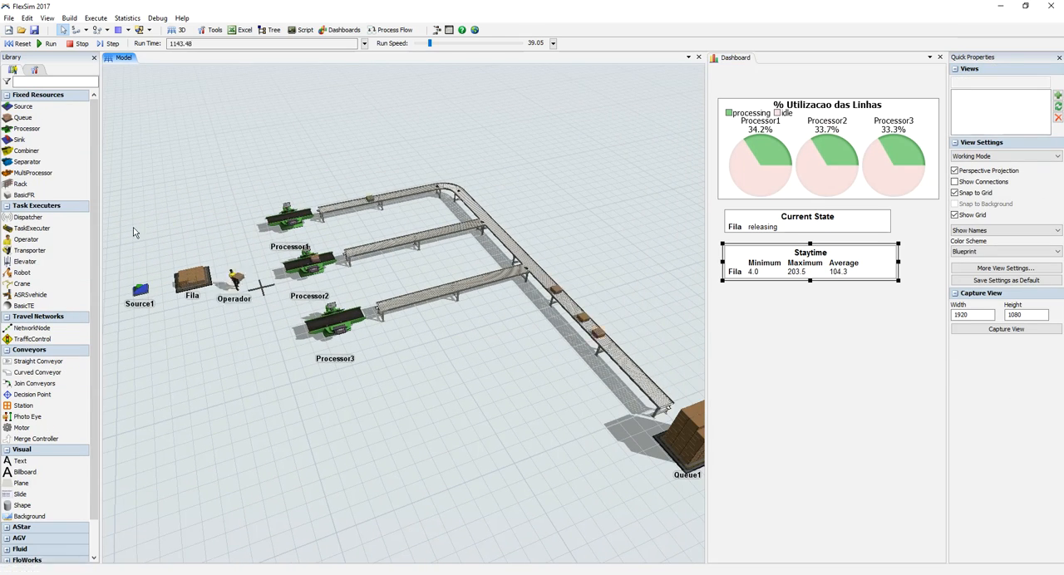
Step: Reset the model and set the scale of Source1's exponential inter-arrival time to 5
click(20, 43)
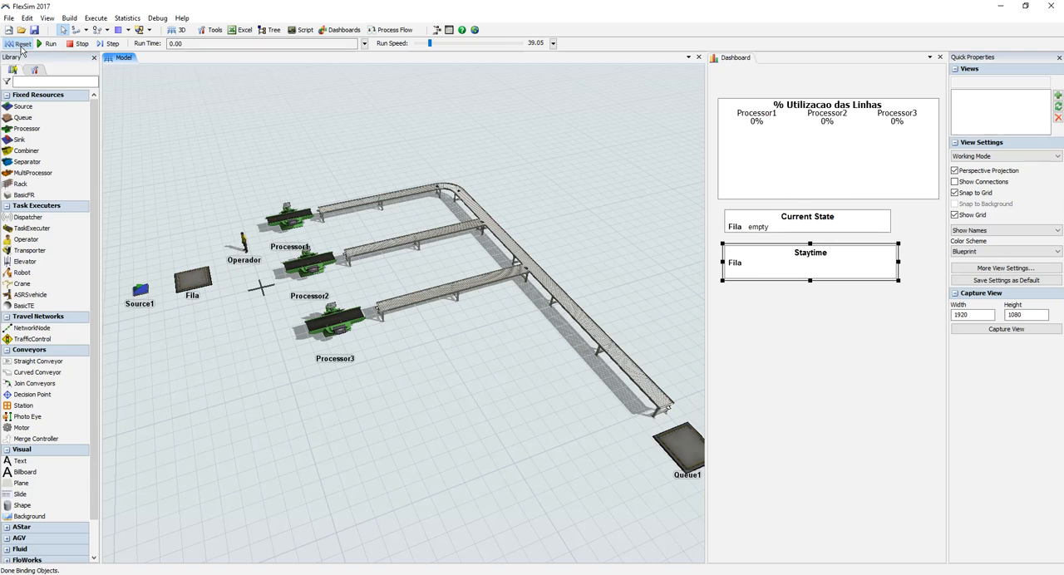
double_click(143, 291)
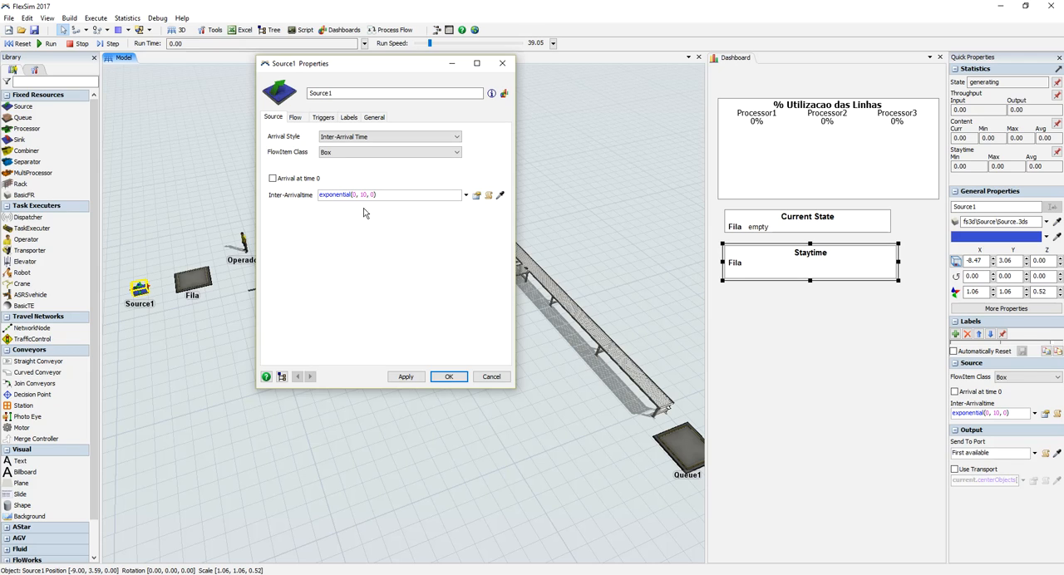
click(477, 196)
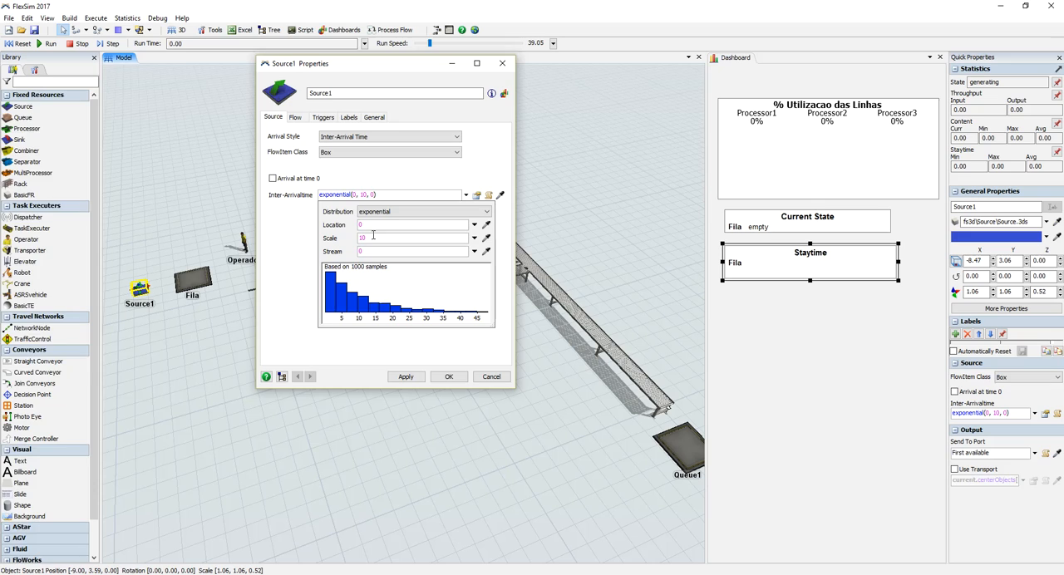
click(373, 236)
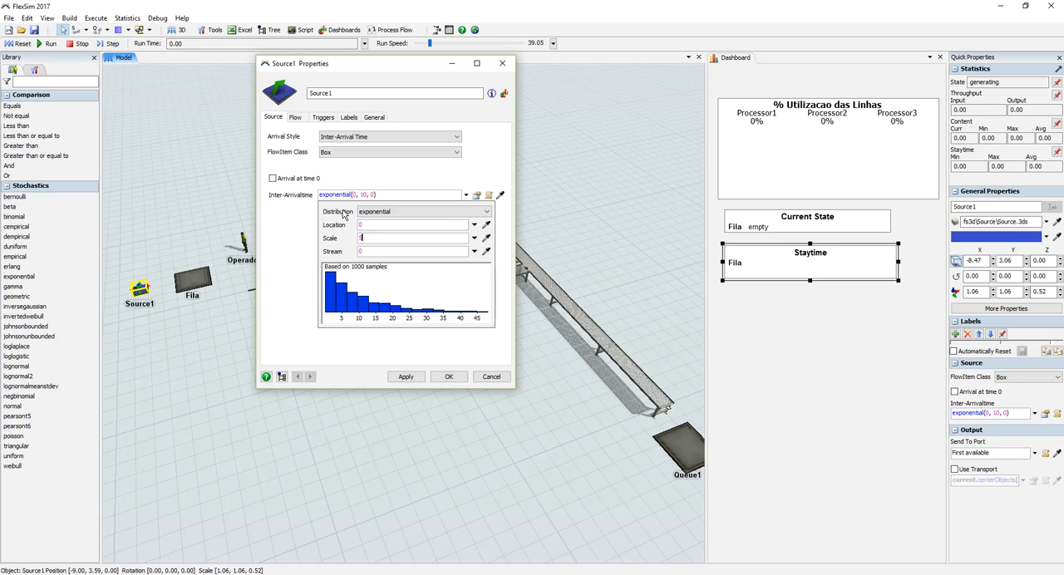
click(406, 376)
click(447, 376)
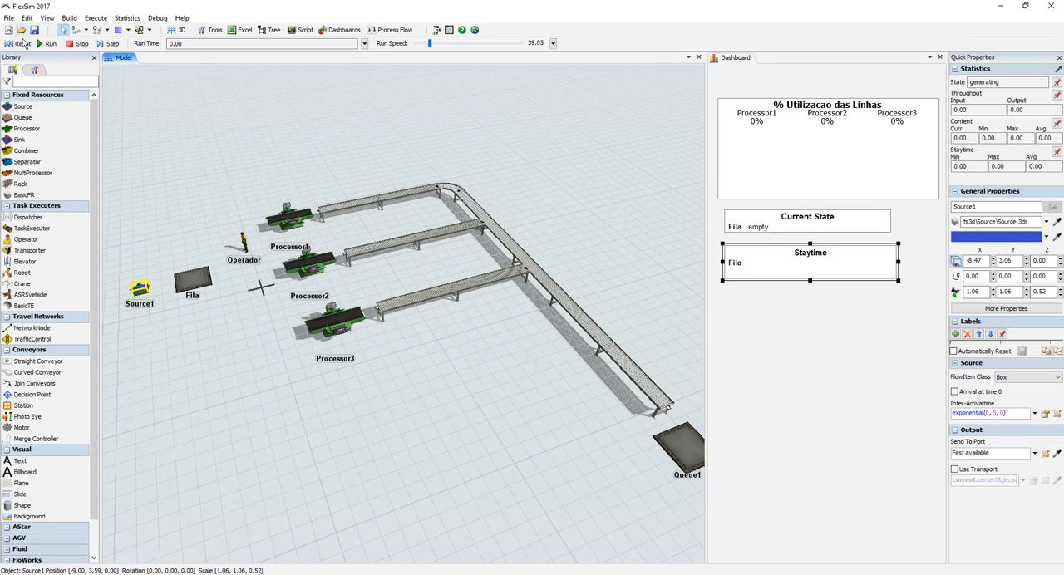
Step: Run the model with the faster arrivals and examine the buildup and staytime at Fila
click(51, 47)
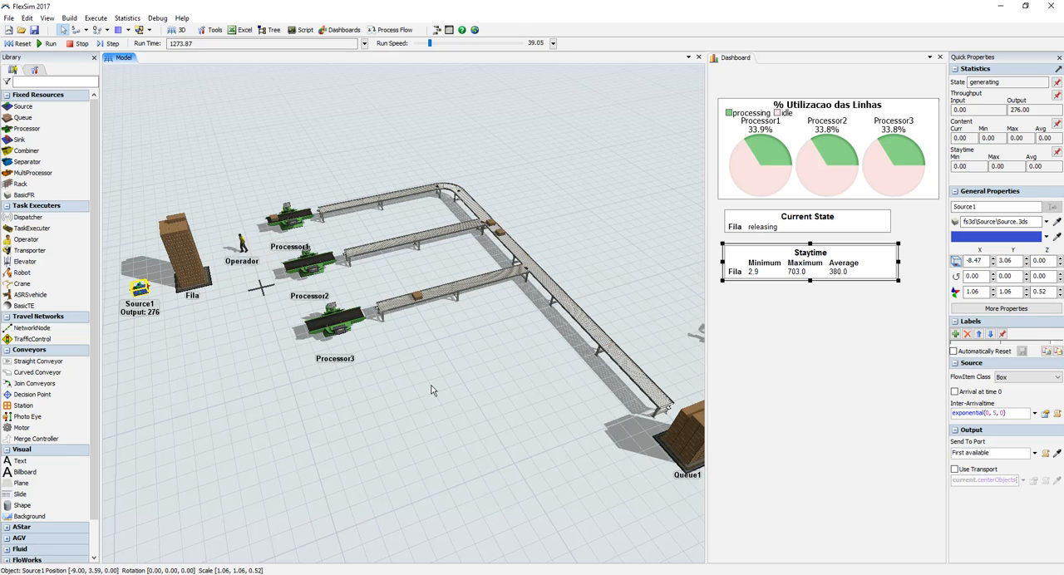
right_drag(450, 426, 458, 425)
drag(449, 394, 430, 362)
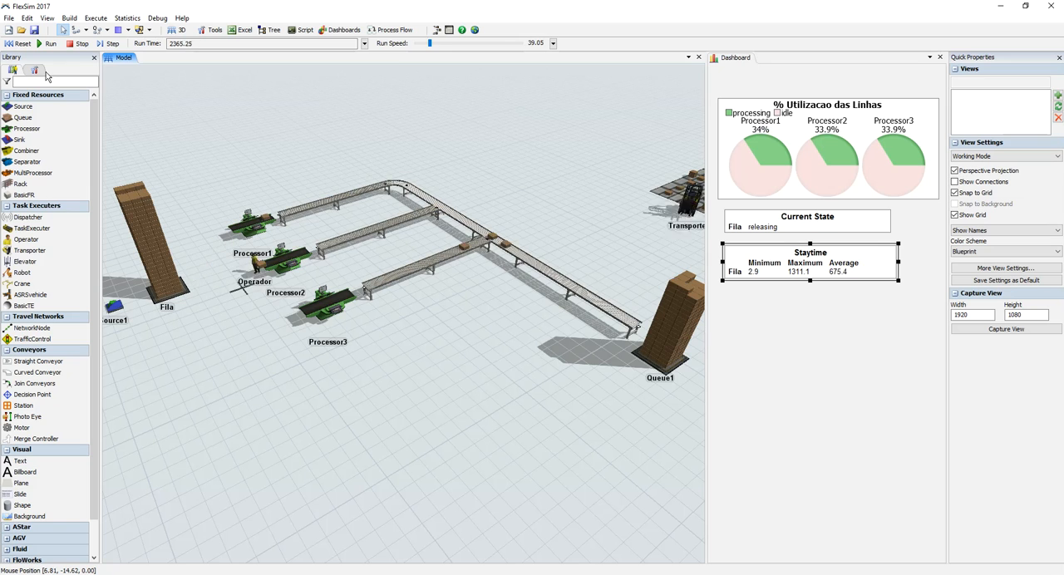
Step: Add a general process flow to the model and show the whole line beside it
click(394, 31)
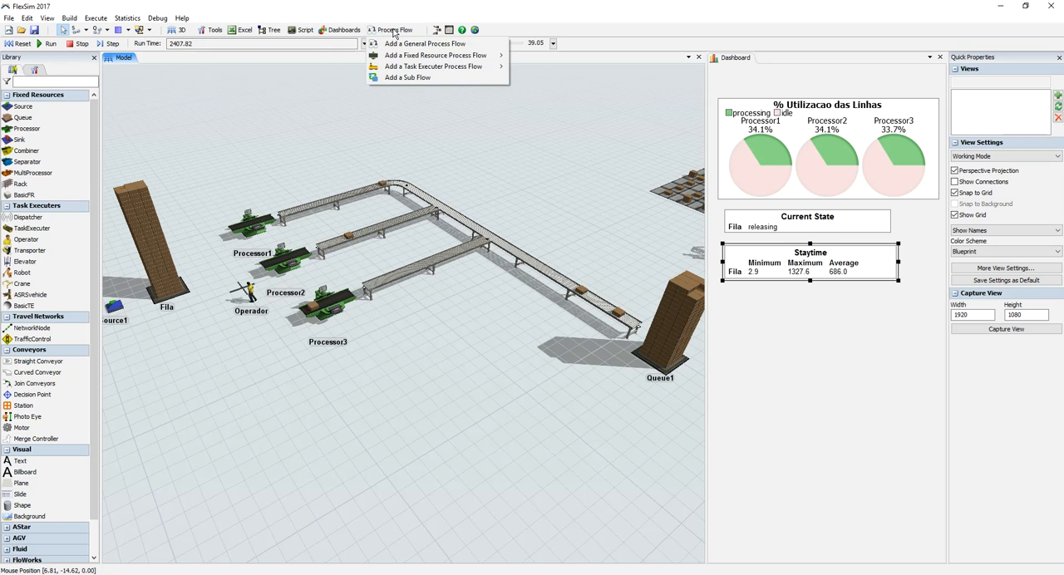
click(404, 43)
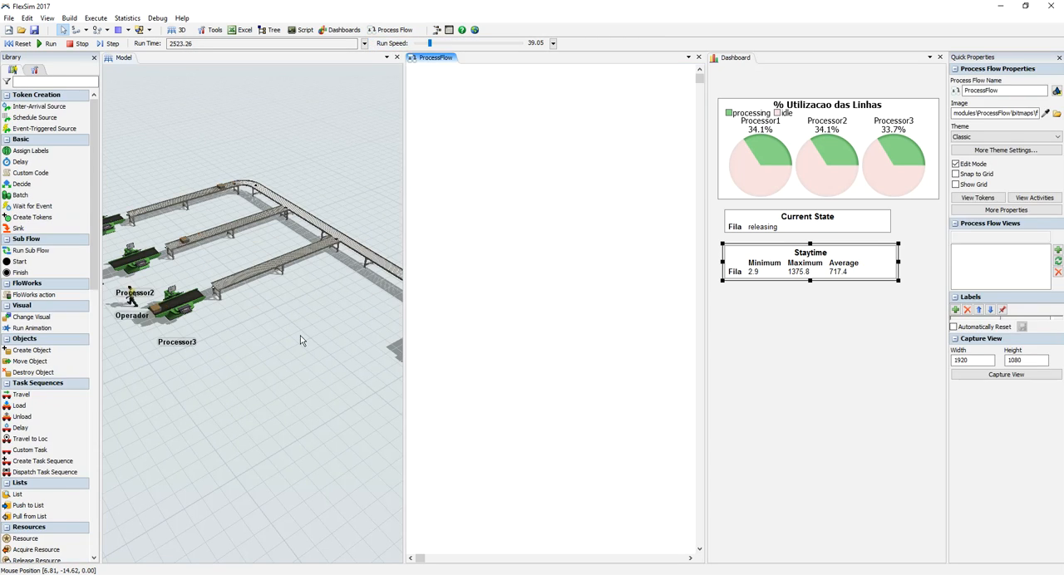
click(326, 329)
scroll(327, 331, down, 3)
click(458, 220)
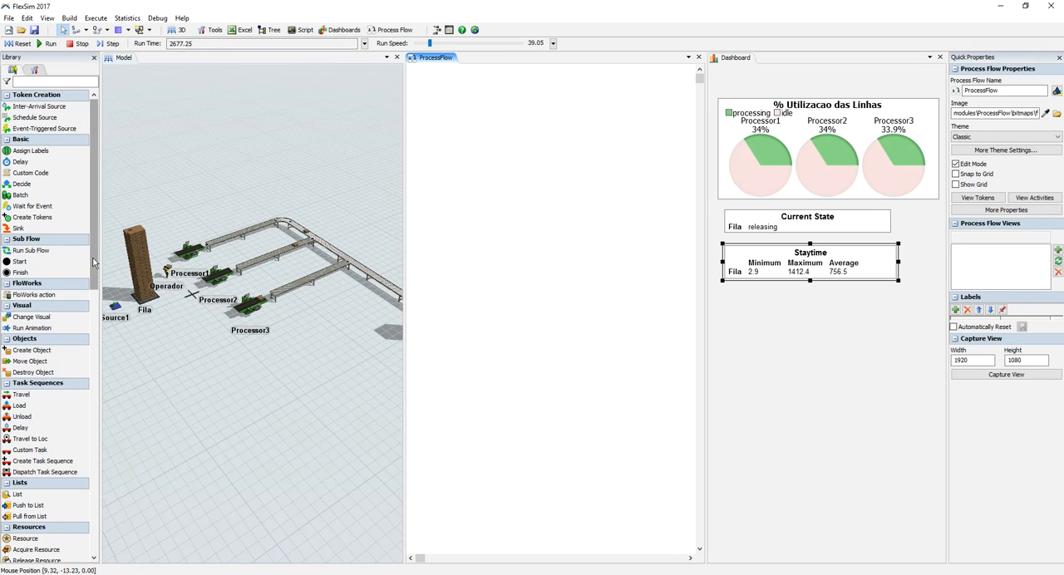
Step: Look through the process flow activities and flowchart shapes in the library, and close the ProcessFlow view
scroll(93, 370, down, 6)
scroll(93, 371, down, 9)
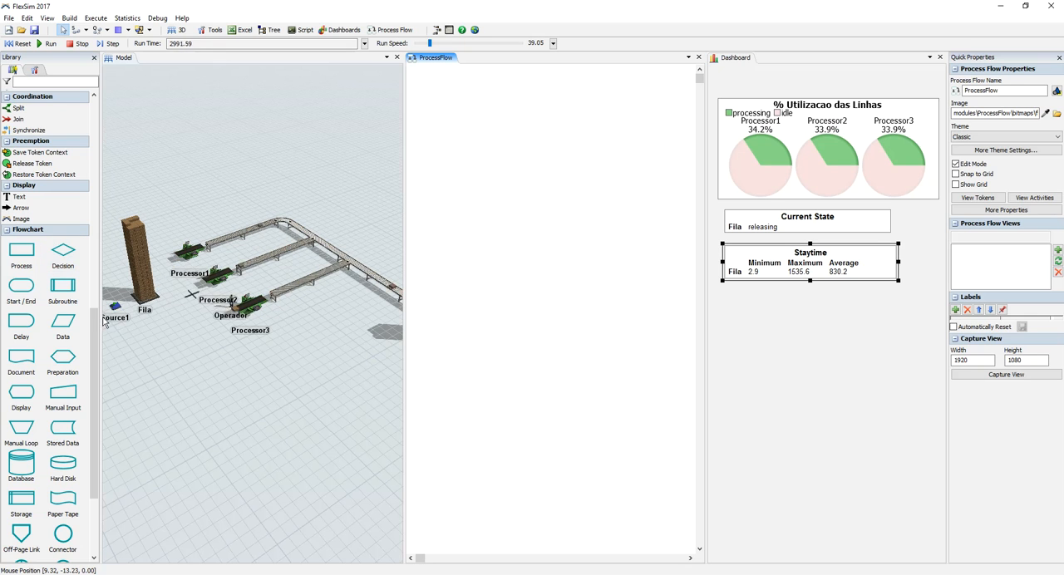
drag(96, 314, 85, 105)
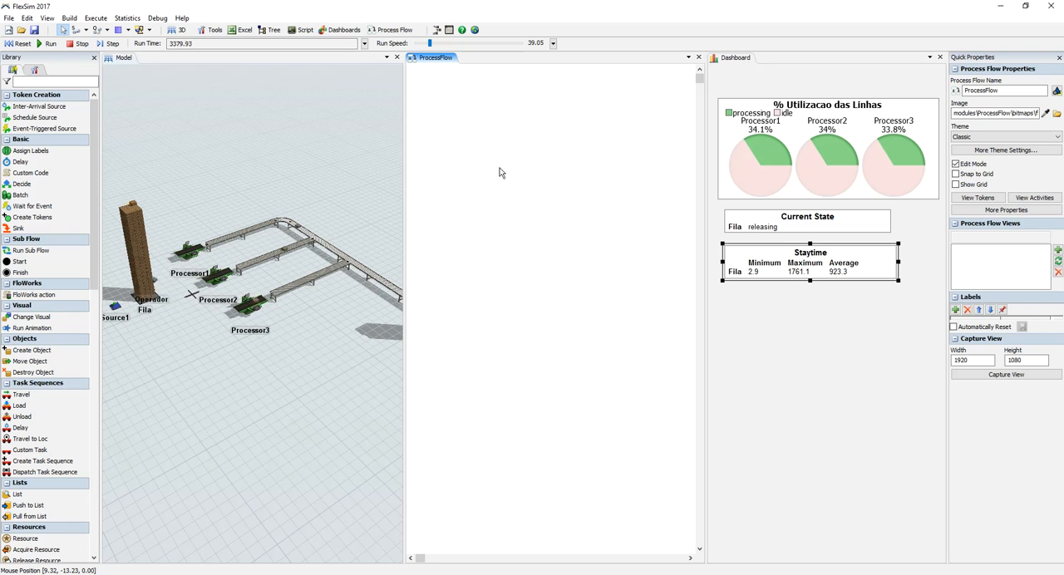
click(701, 58)
Step: Look through the tools that can be added from the Toolbox, including Modeling Logic, Statistics and Visual, and the model's statistics commands
click(34, 70)
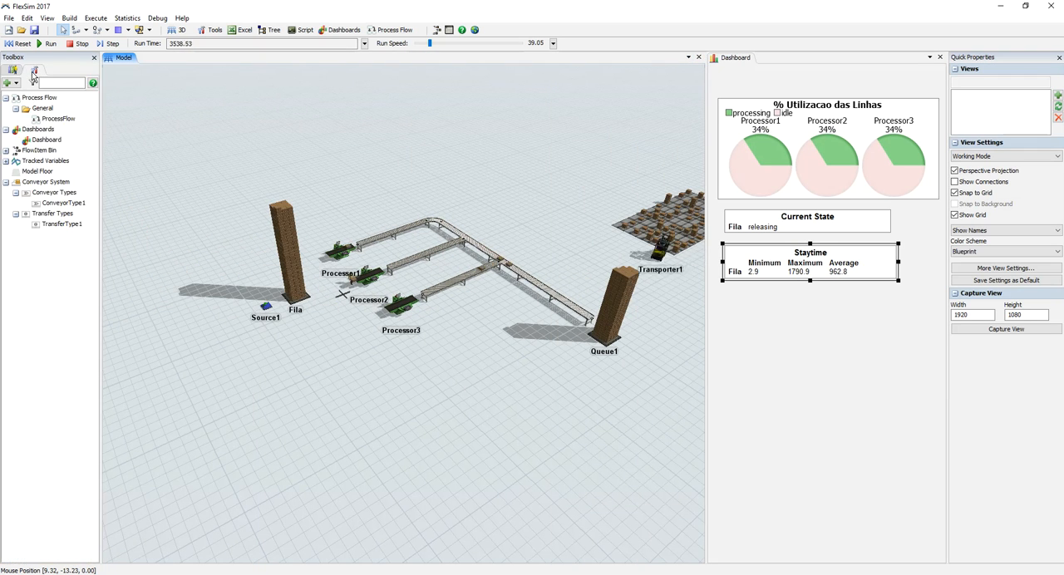
click(10, 83)
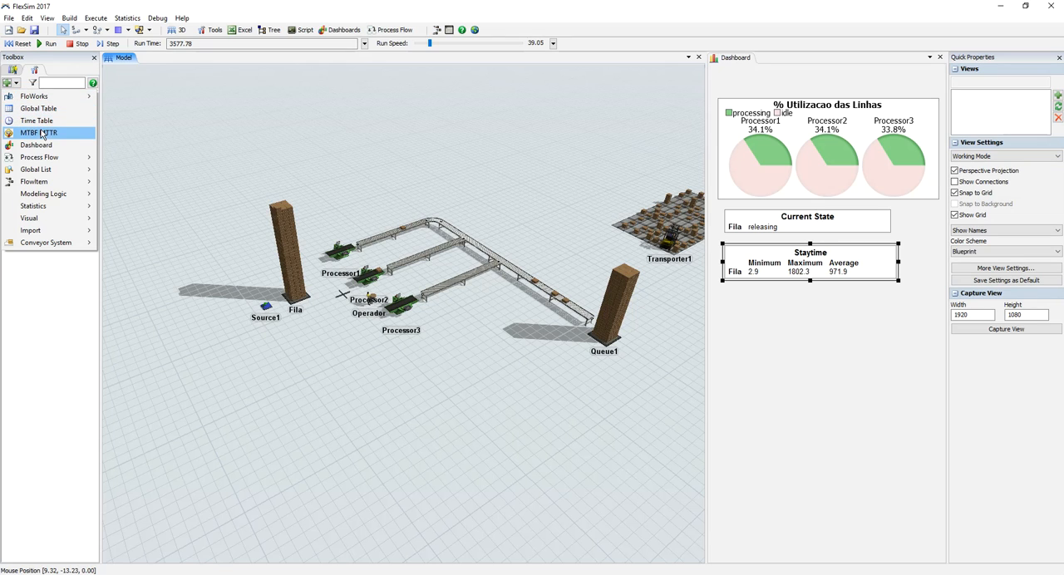
mouse_move(46, 170)
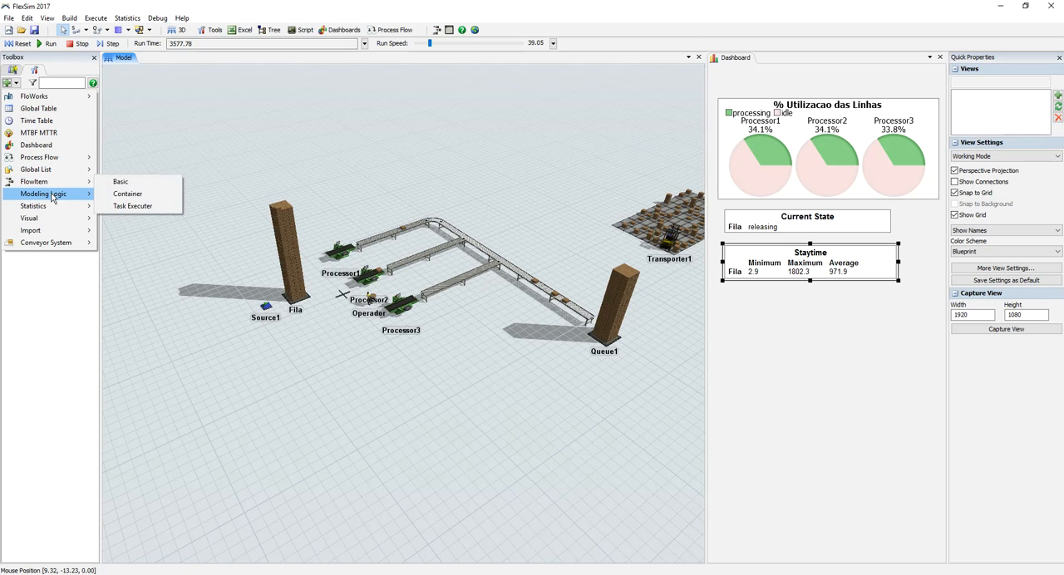
mouse_move(52, 196)
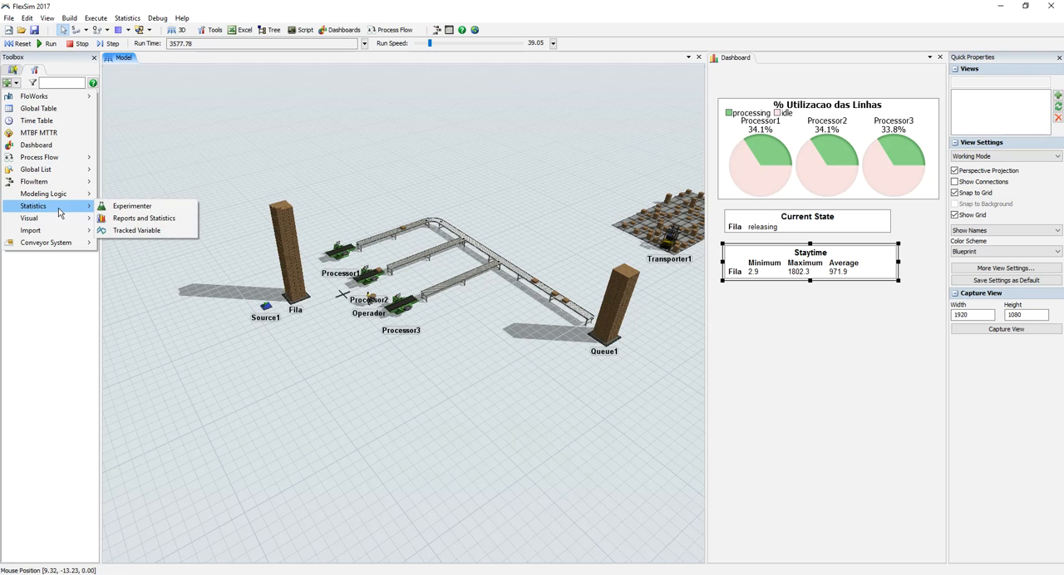
click(136, 18)
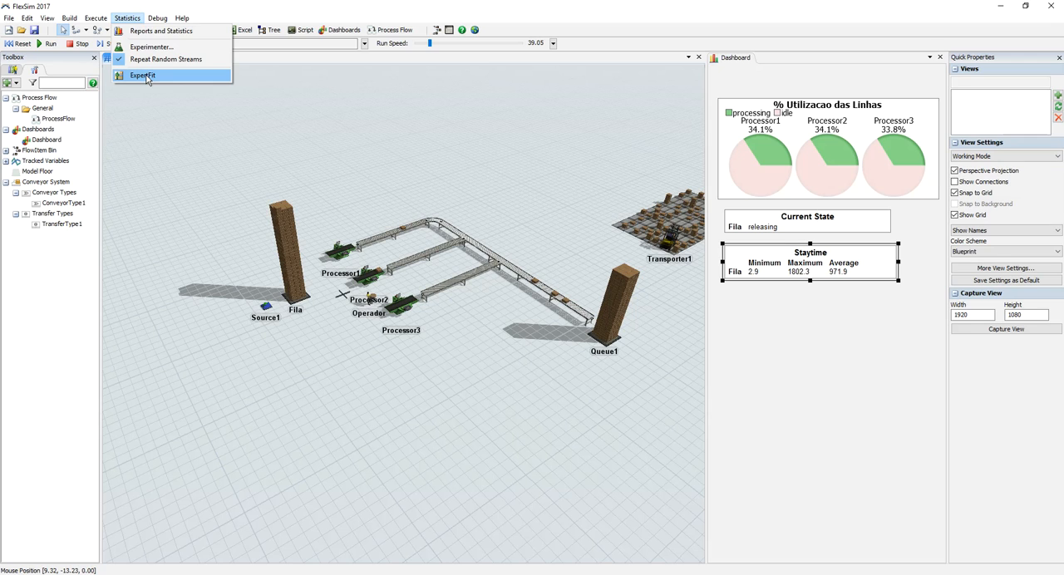
click(13, 71)
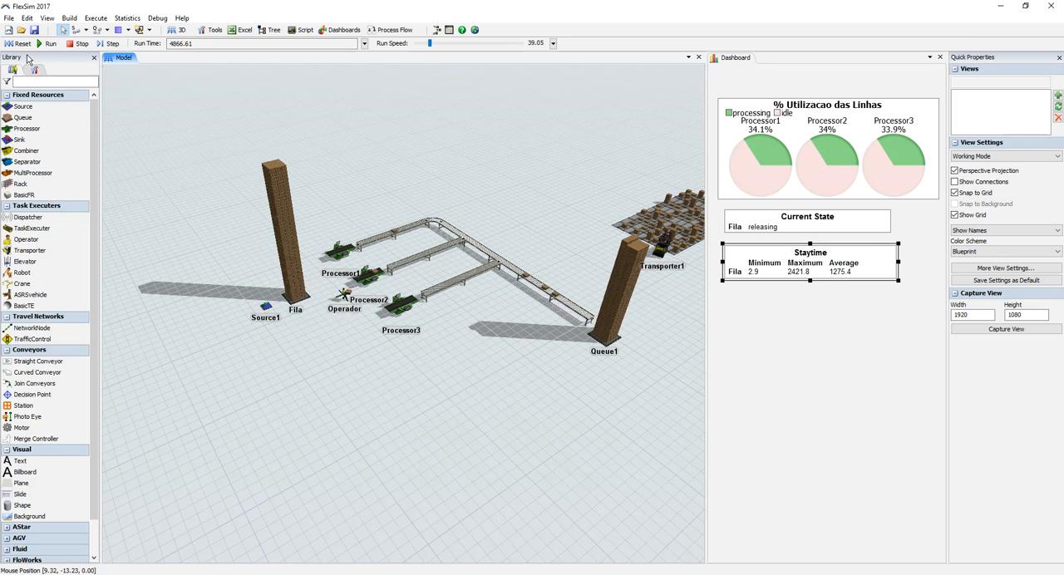
click(34, 69)
click(10, 82)
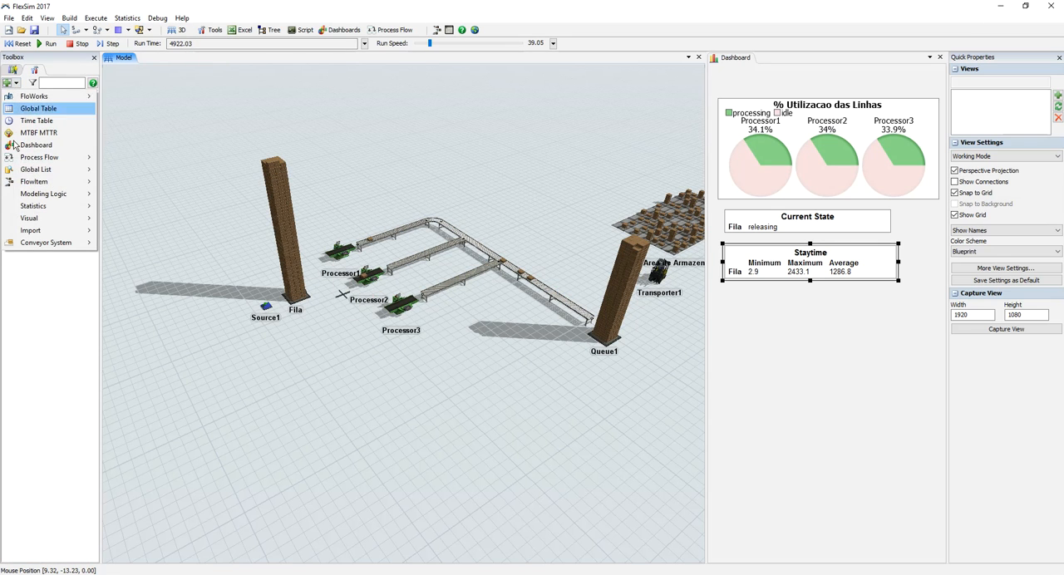
mouse_move(15, 218)
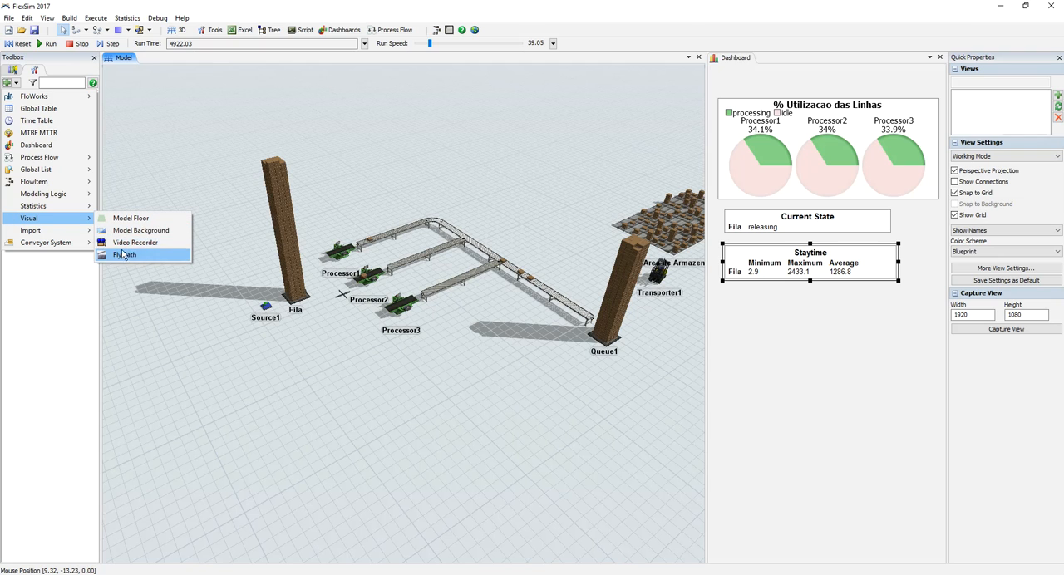
mouse_move(63, 232)
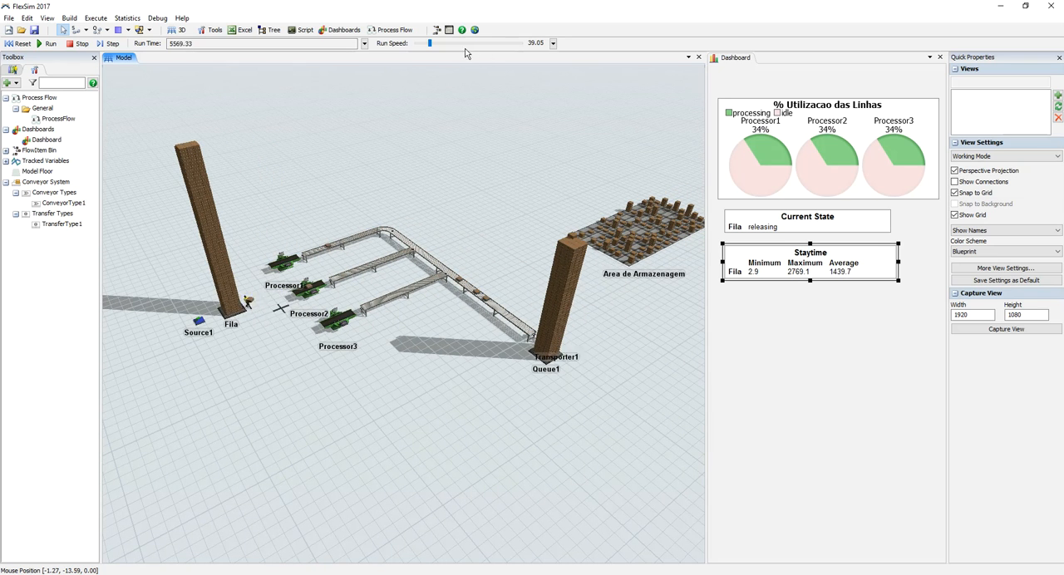
Step: Slow the run speed to 10.50, examine the running line from several angles, and reset the model
drag(434, 44, 426, 43)
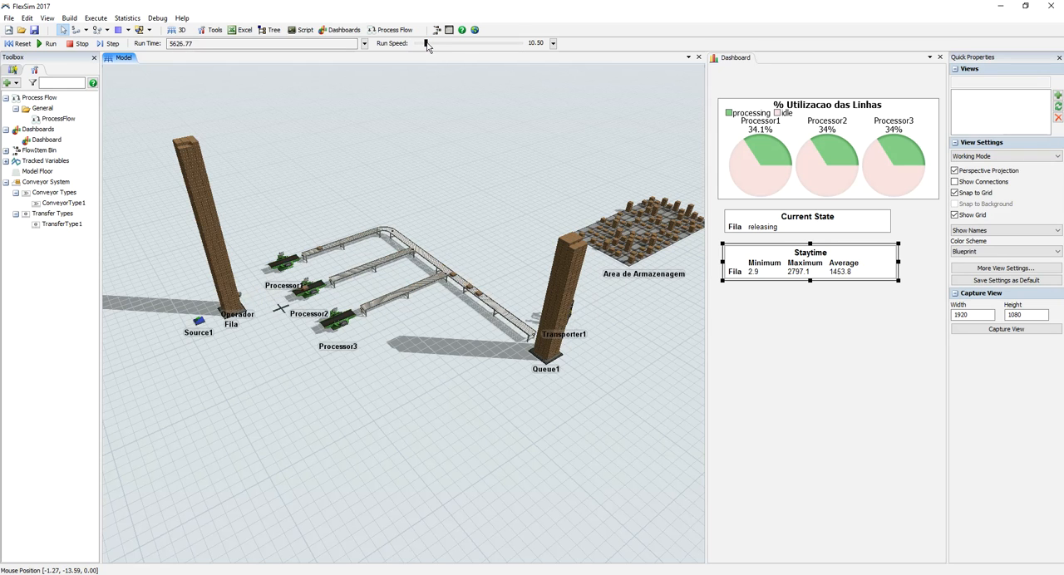
right_drag(341, 393, 347, 428)
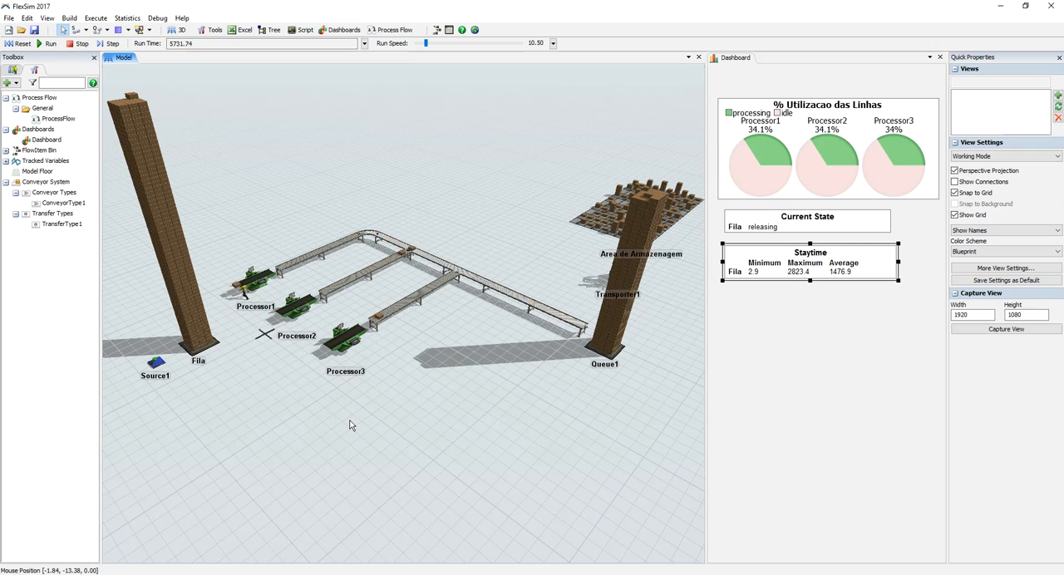
right_drag(356, 426, 349, 399)
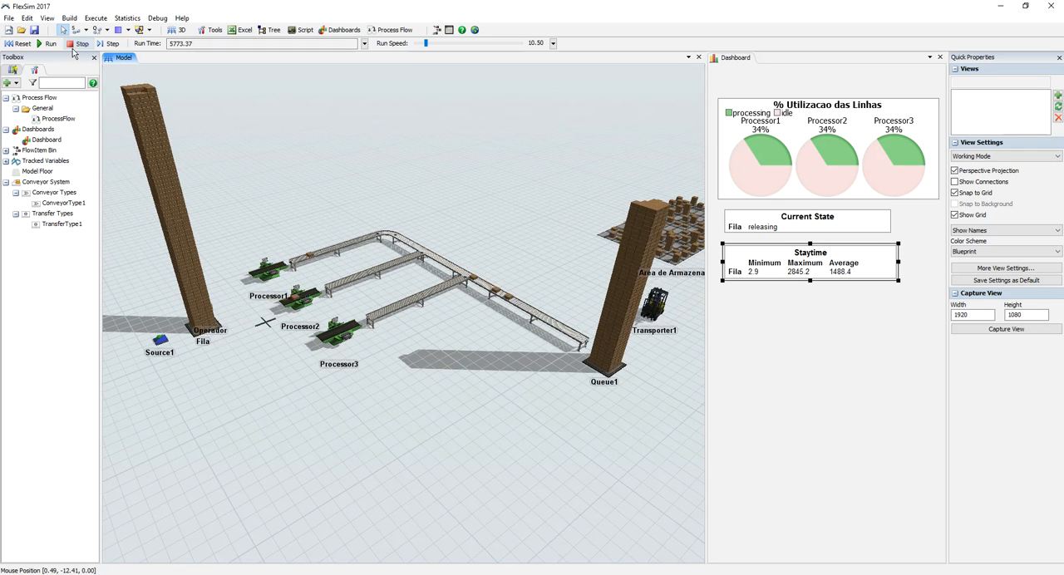
click(17, 44)
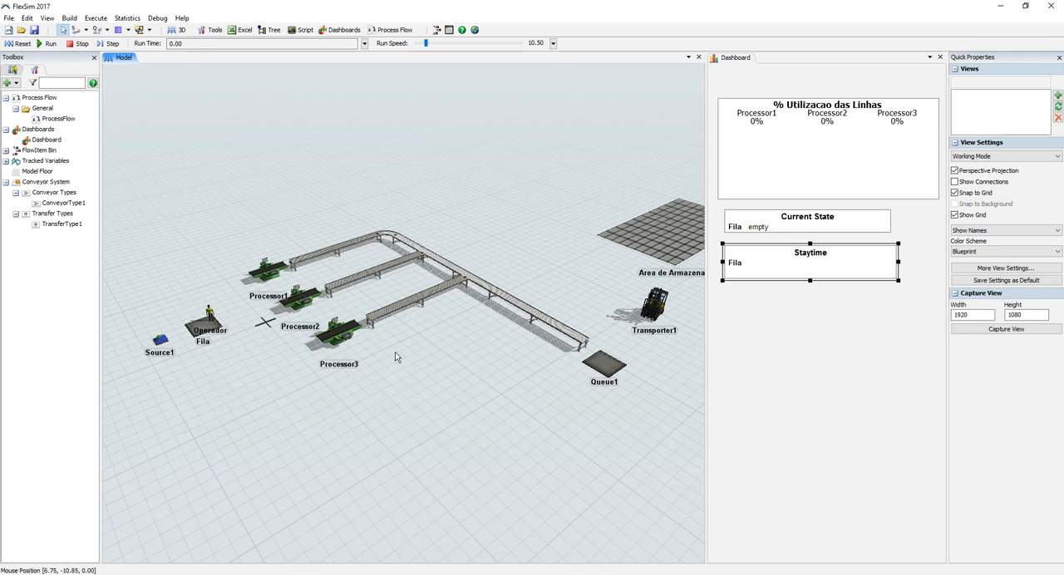
Step: Move Operador off Fila to the open floor in front of it, at about X -4.44, Y -4.29
right_drag(395, 351, 389, 358)
scroll(377, 356, up, 4)
drag(233, 397, 332, 405)
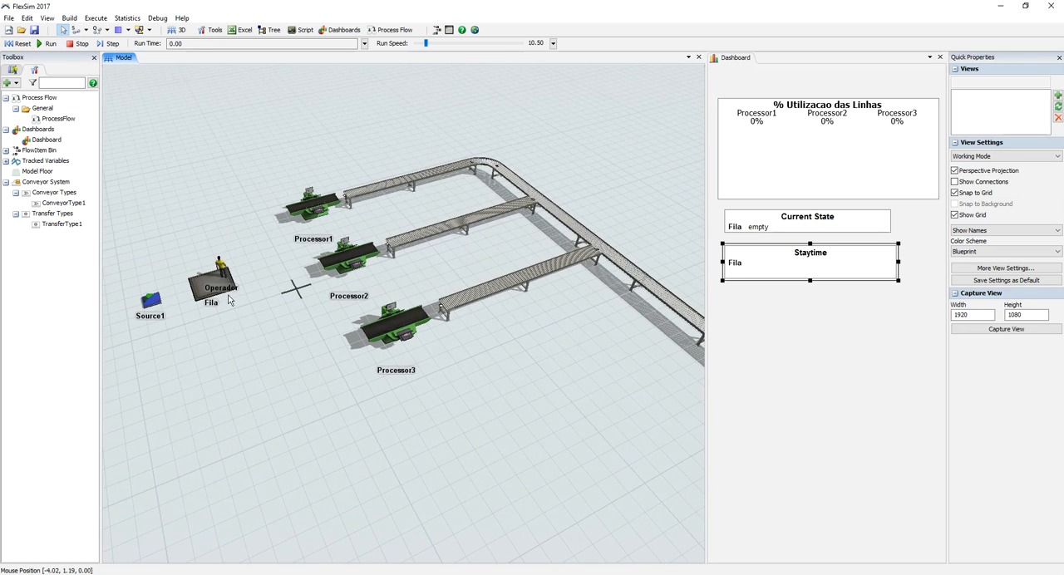
drag(221, 277, 241, 353)
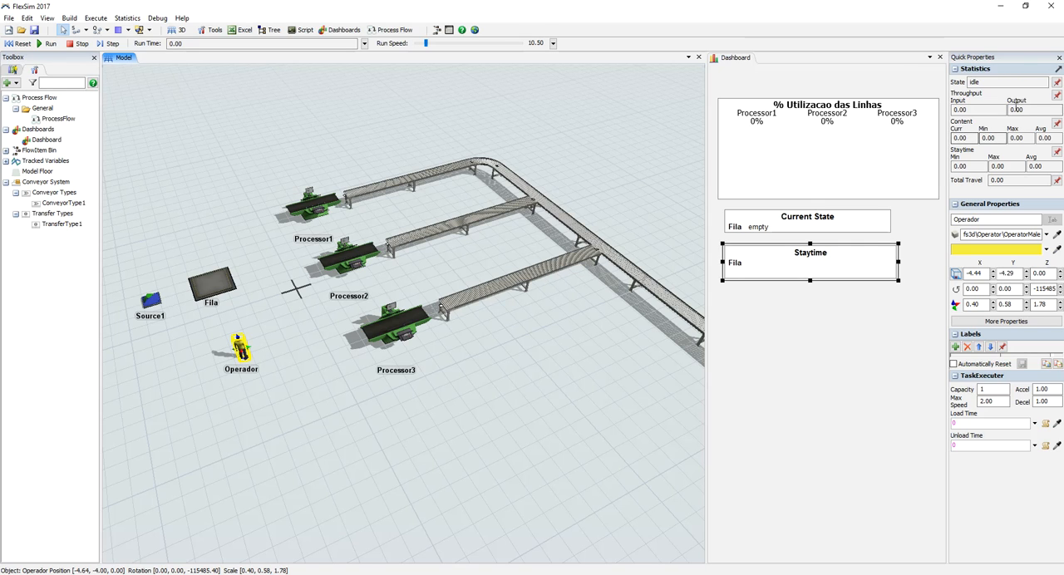
Step: Pin Operador's state to the existing dashboard as a Current State chart and place it below the Staytime table
click(1056, 84)
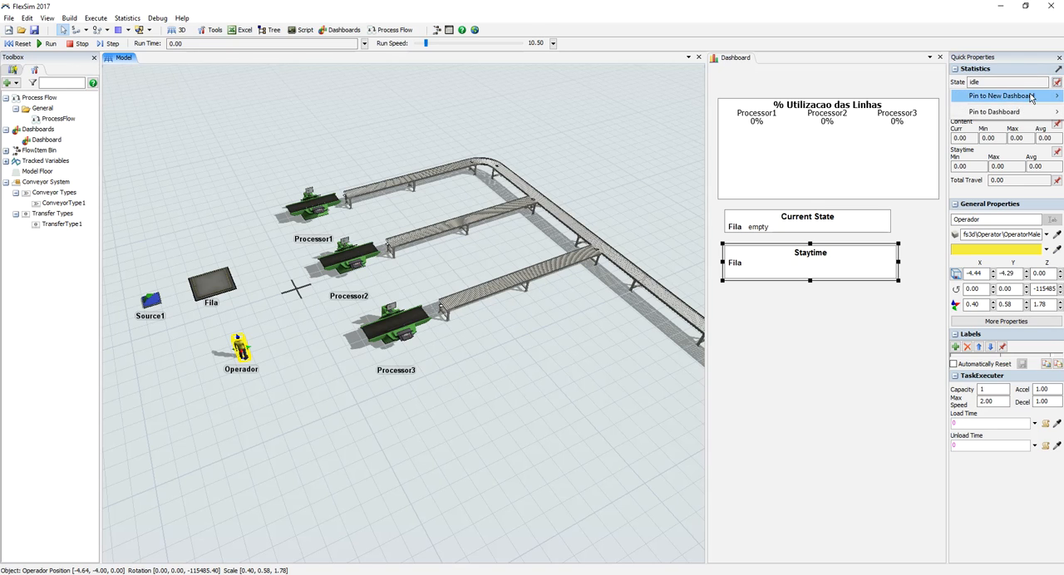
mouse_move(1006, 111)
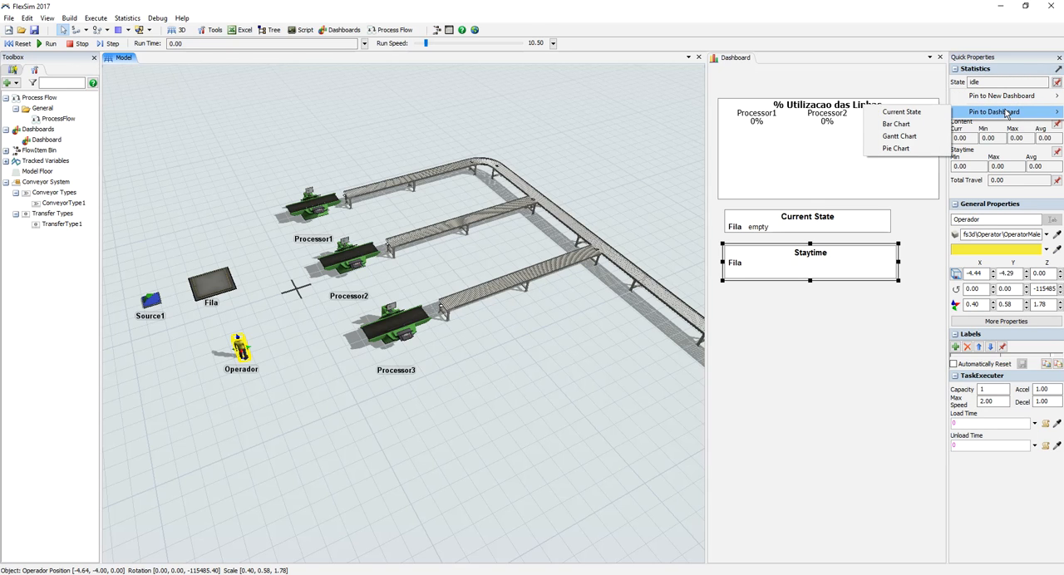
click(914, 121)
drag(787, 65, 804, 320)
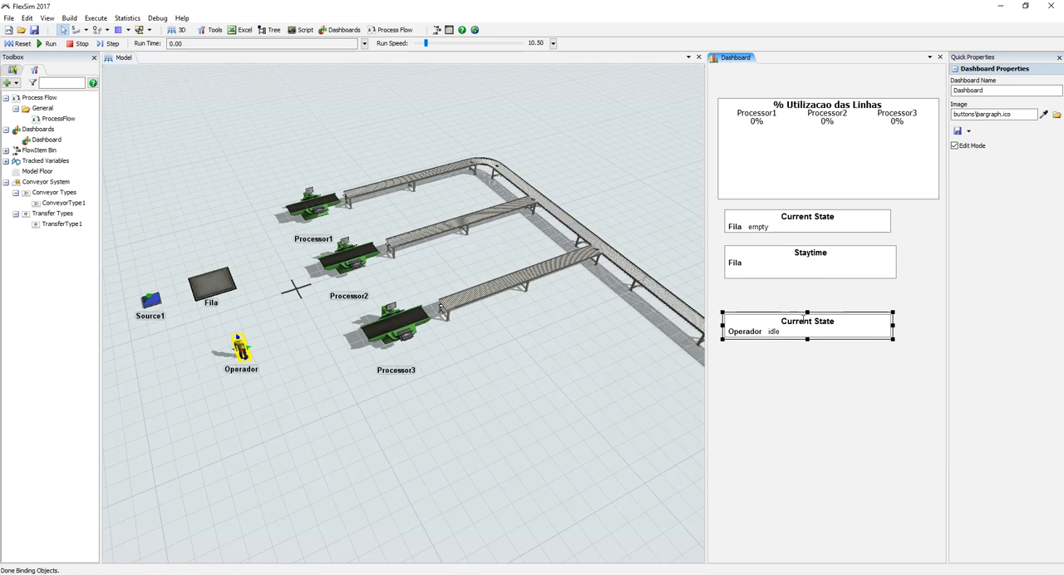
Step: Rename Operador's Current State chart to "Estado do Operador"
double_click(802, 324)
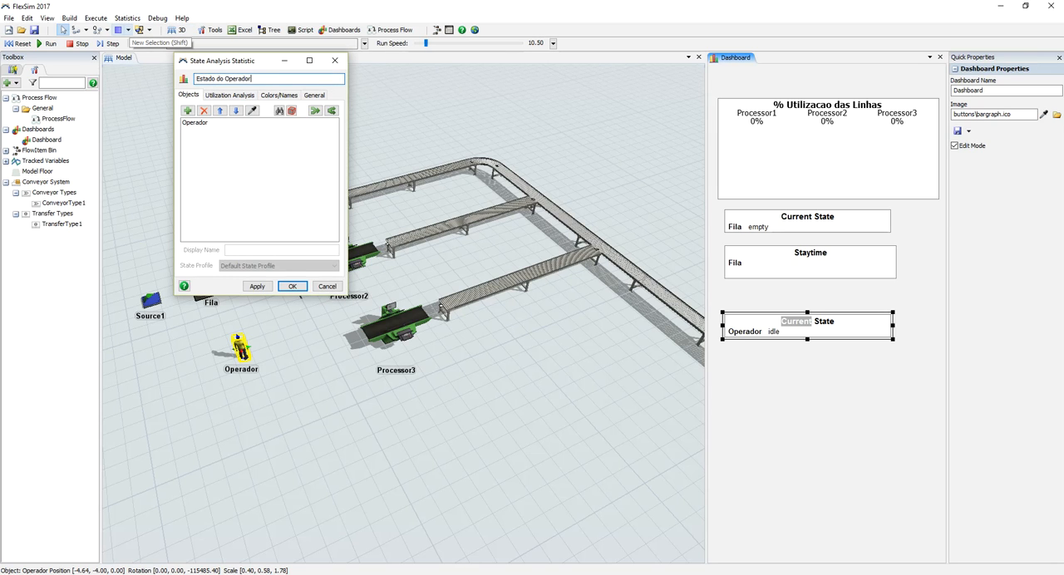
click(257, 286)
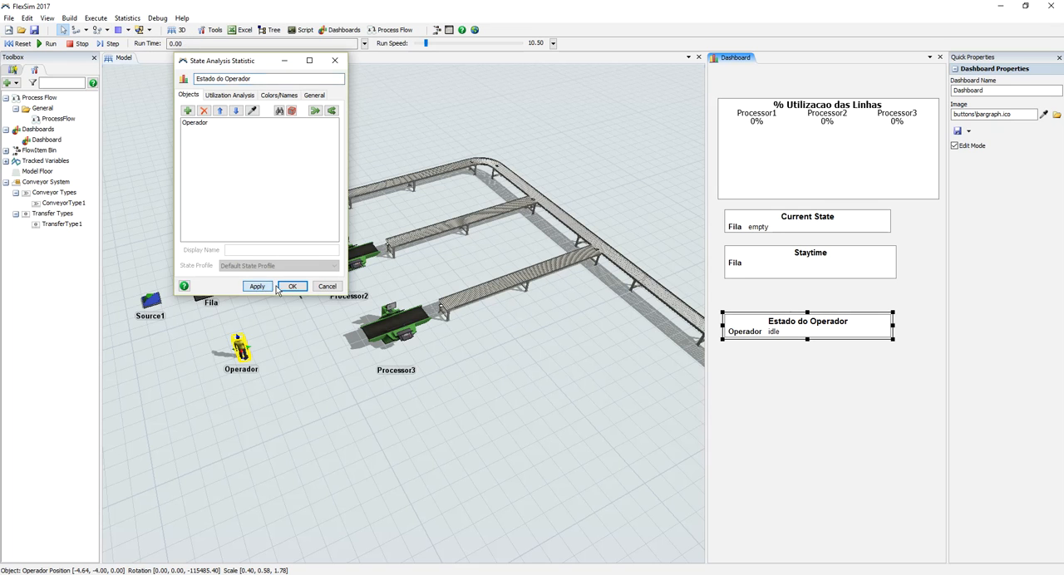
click(292, 287)
Step: Run the model from a reset, raise the run speed to 23.42, stop it, and look at the dashboard's export formats
click(20, 43)
click(47, 43)
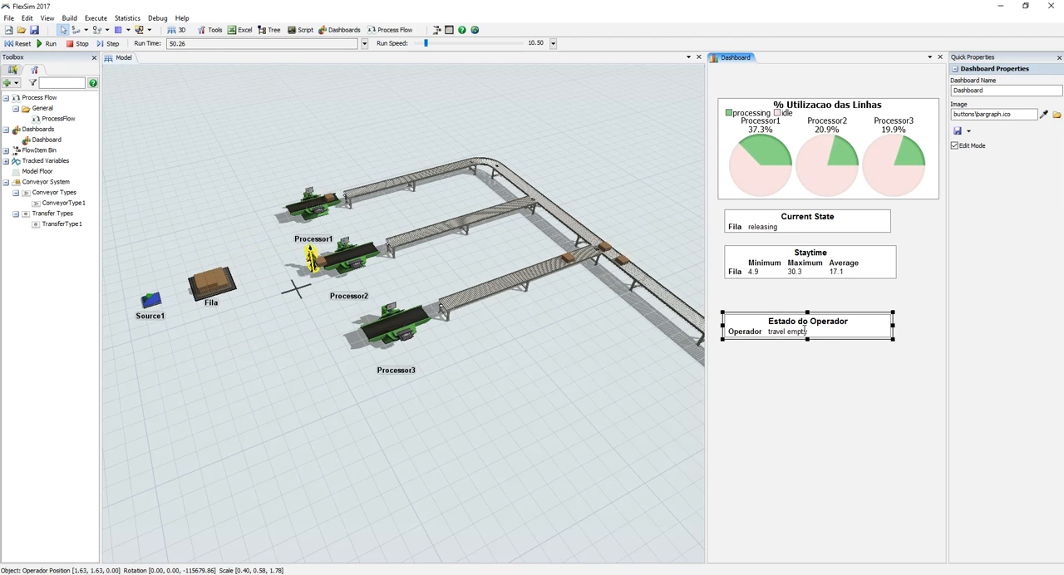
drag(426, 44, 428, 44)
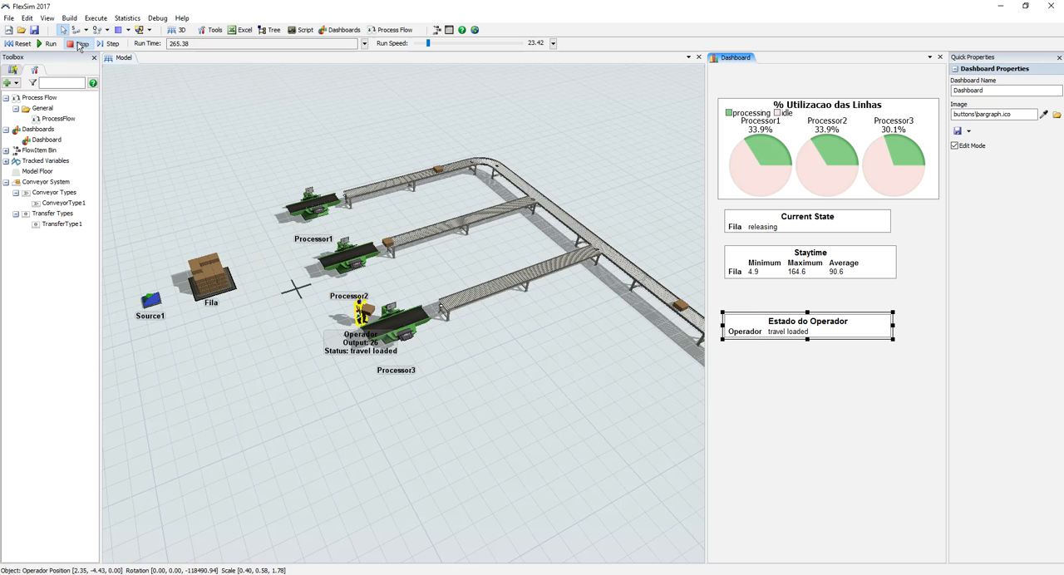
click(967, 131)
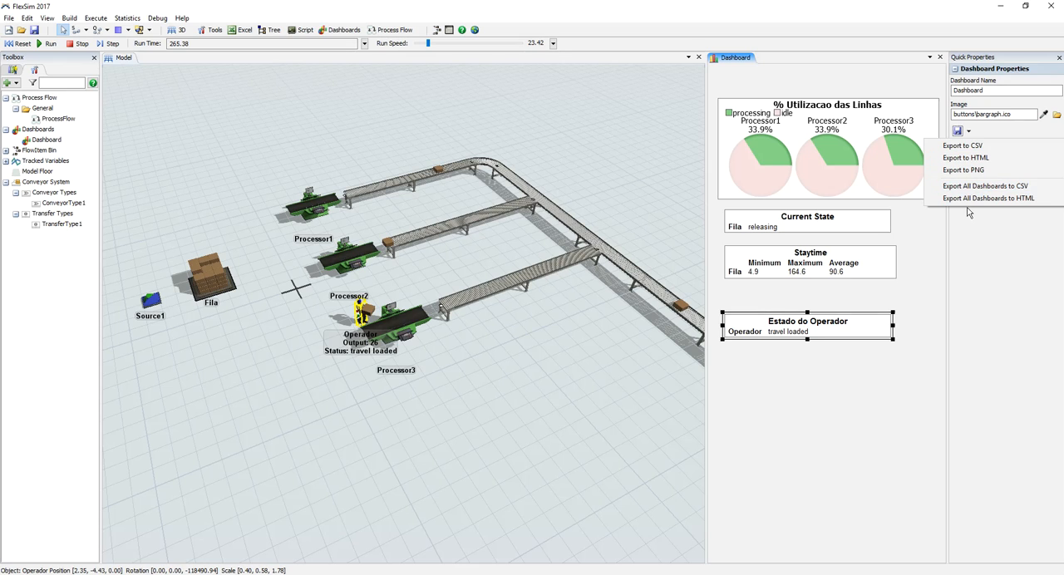
click(454, 403)
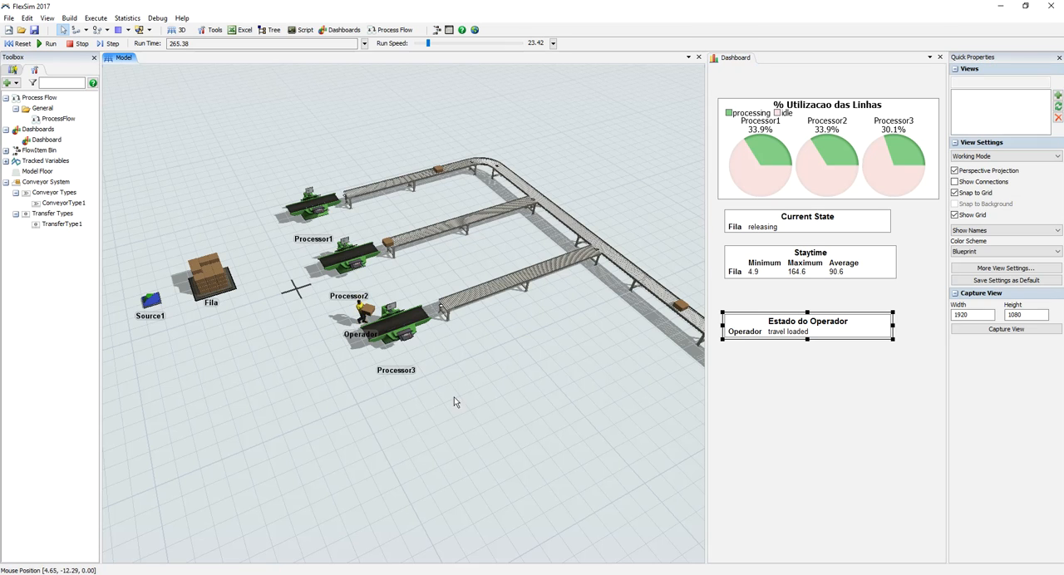
Step: Reset the model, open the FlowItem Bin from Source1's FlowItem Class choices, and close the Source1 properties
click(21, 44)
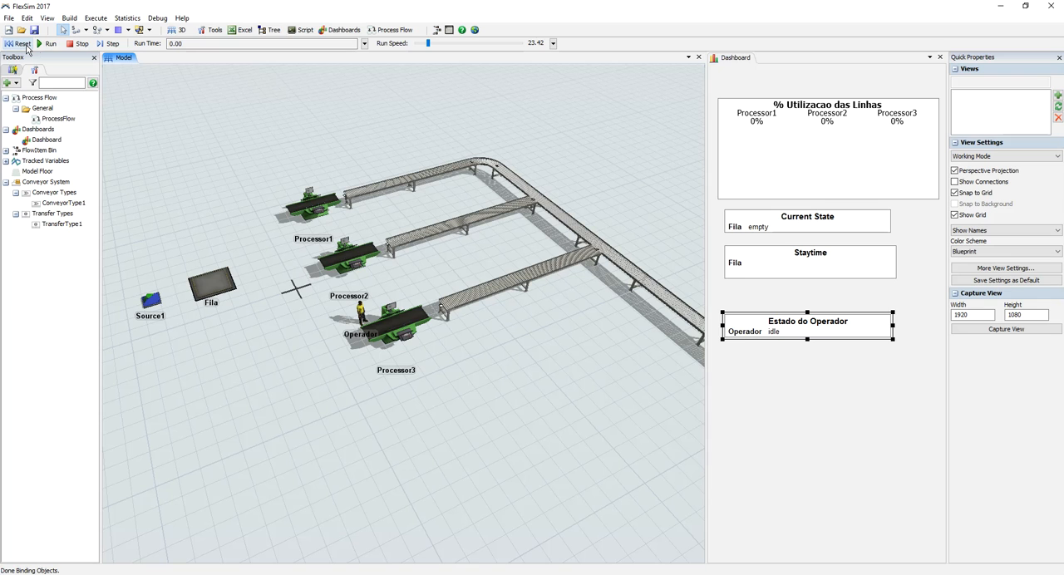
double_click(151, 301)
click(374, 153)
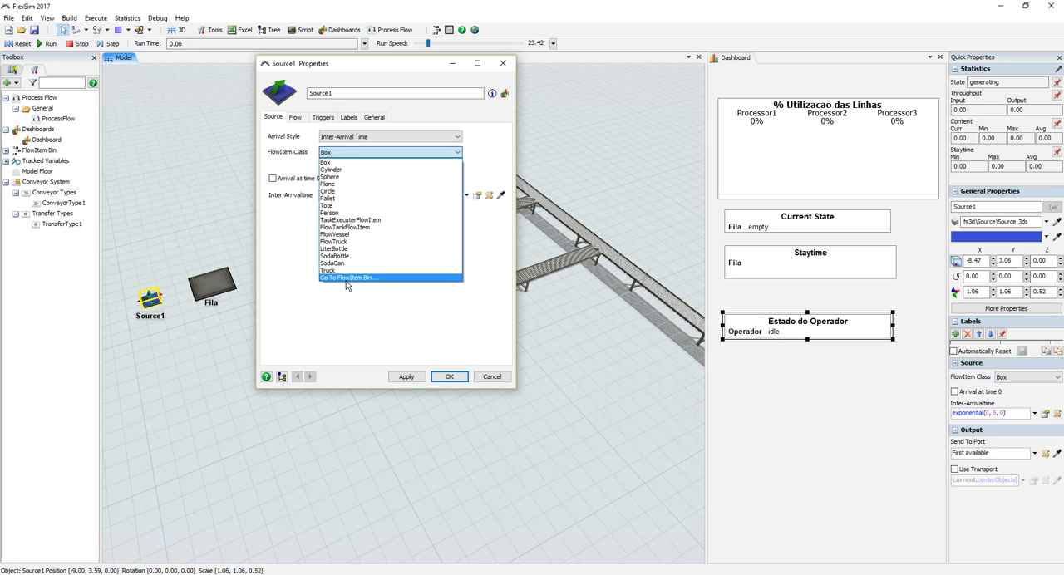
click(356, 278)
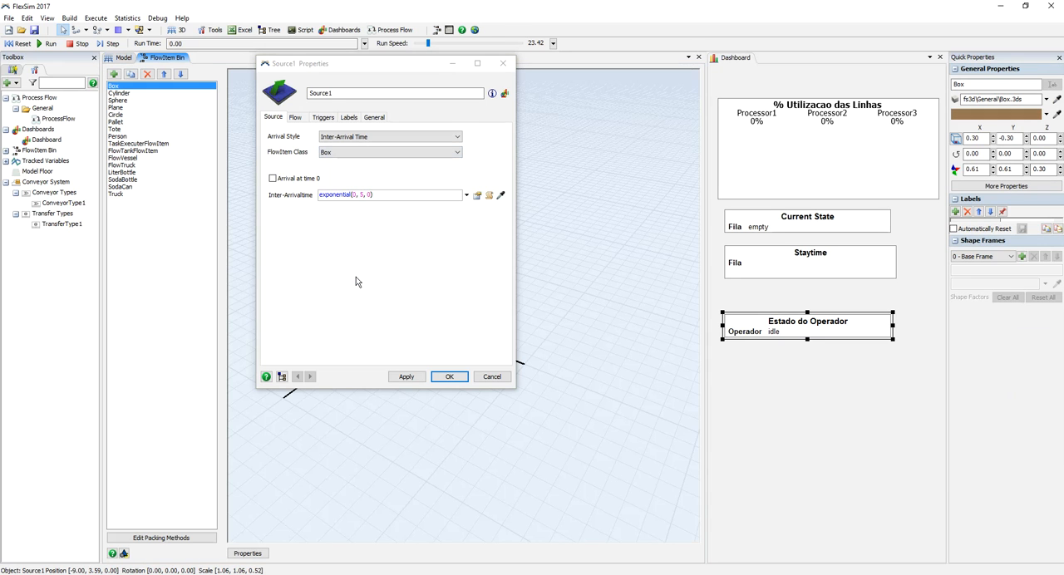
click(501, 64)
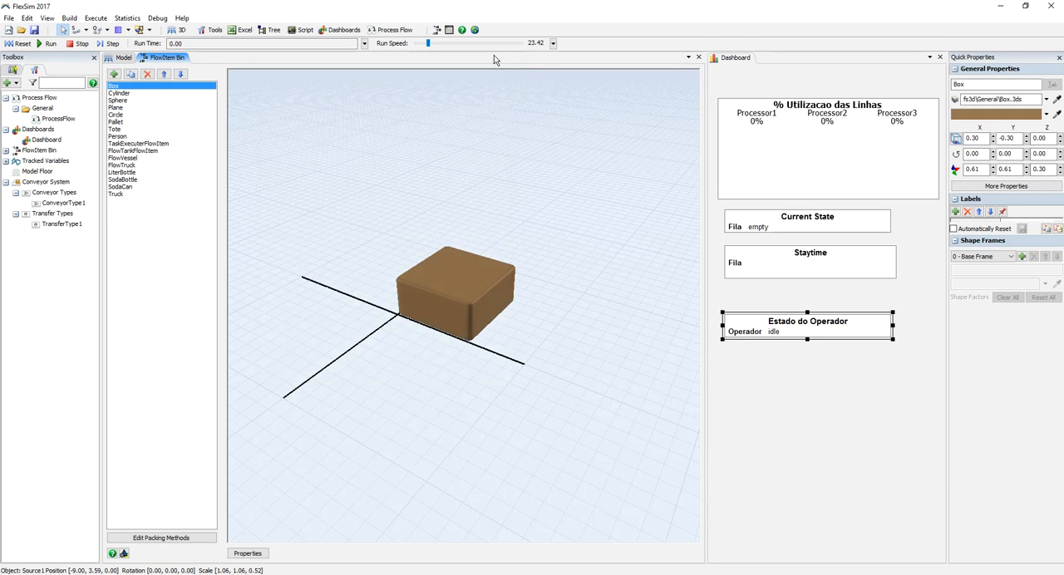
Step: Browse the flow items in the FlowItem Bin from Cylinder through Person and FlowVessel, and examine the FlowTruck shape
click(126, 93)
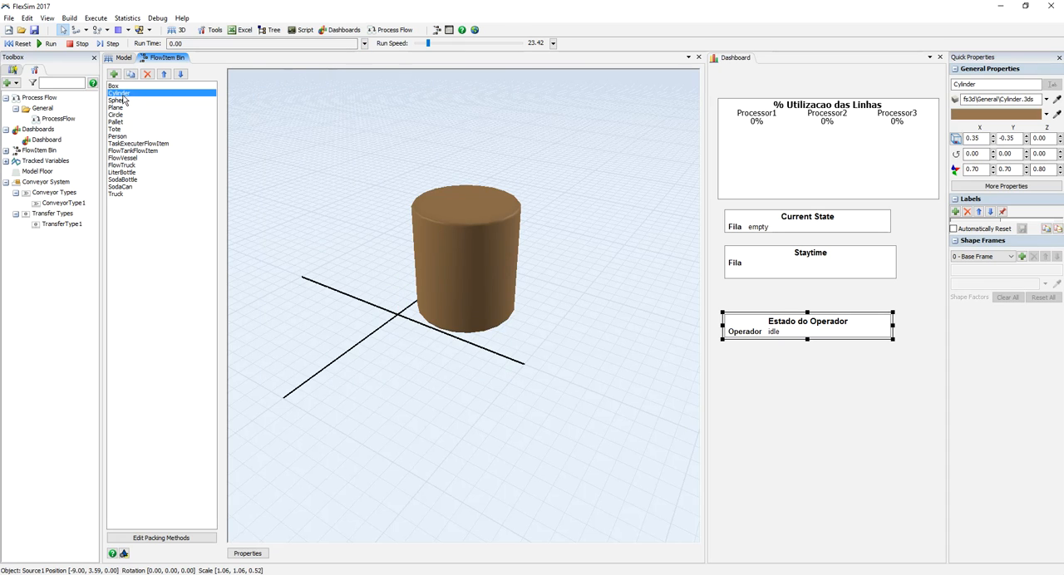
key(Down)
key(Down)
key(Down)
key(Down)
key(Down)
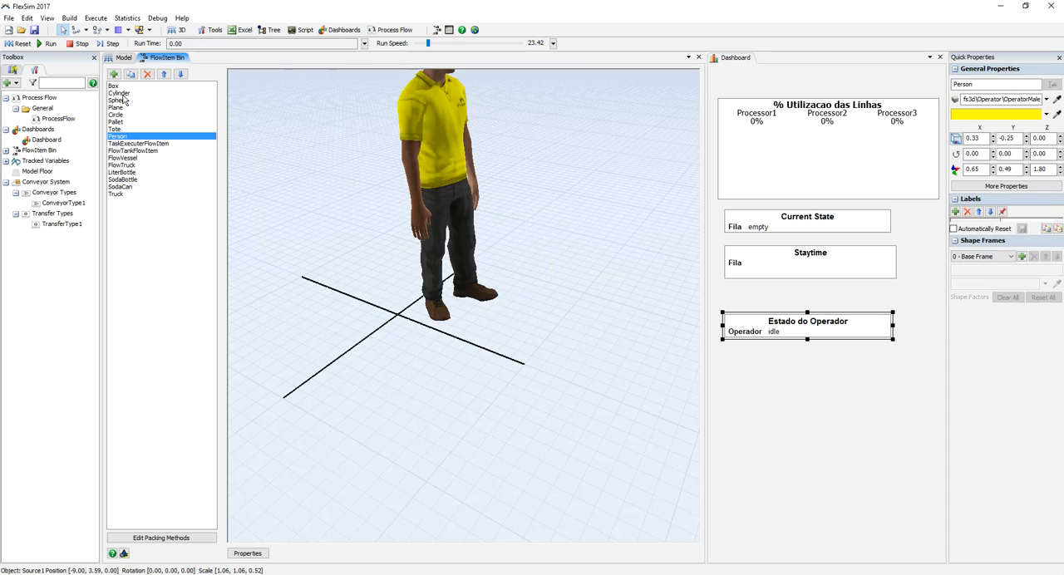
key(Down)
key(Down)
key(Down)
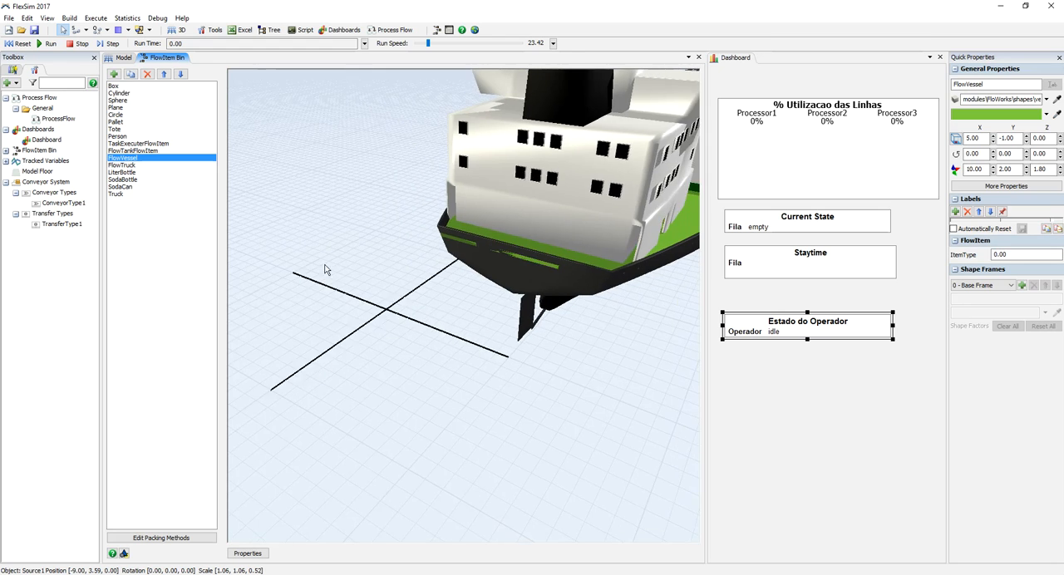
scroll(324, 266, down, 3)
key(Down)
key(Down)
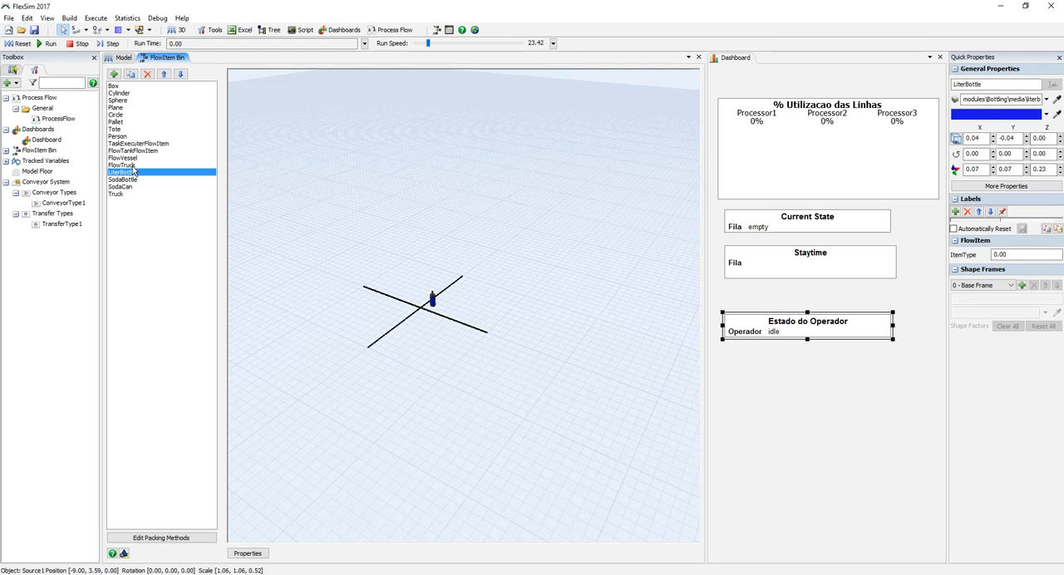
key(Up)
drag(438, 326, 348, 310)
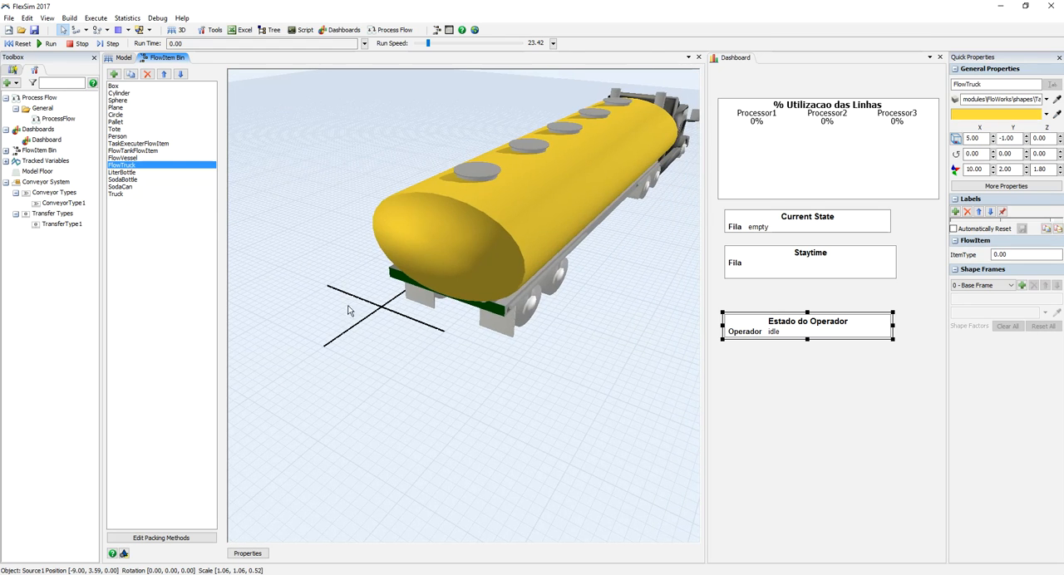
Step: Select the LiterBottle flow item and examine its 3D shape up close
click(131, 172)
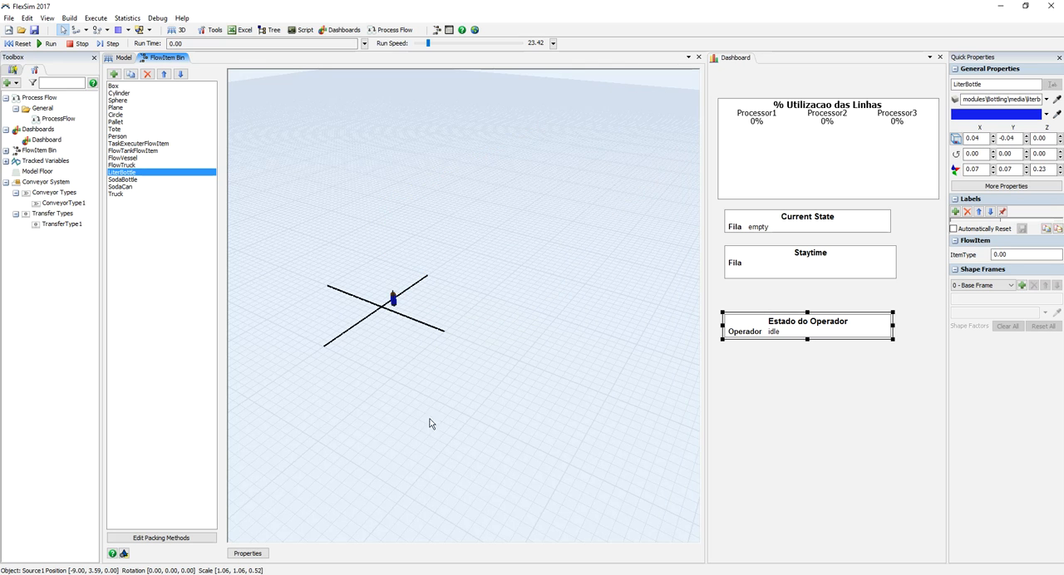
drag(424, 416, 499, 388)
scroll(497, 386, up, 6)
right_drag(473, 372, 406, 363)
scroll(416, 341, up, 1)
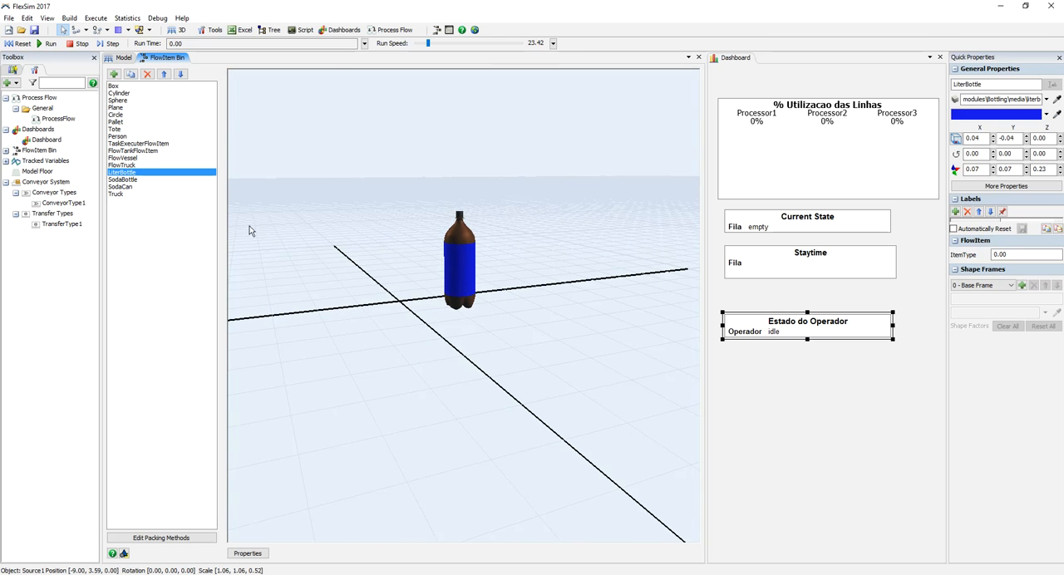
Step: Examine the 3D shapes of the SodaBottle, SodaCan and Truck flow items in the FlowItem Bin
right_drag(429, 316, 431, 337)
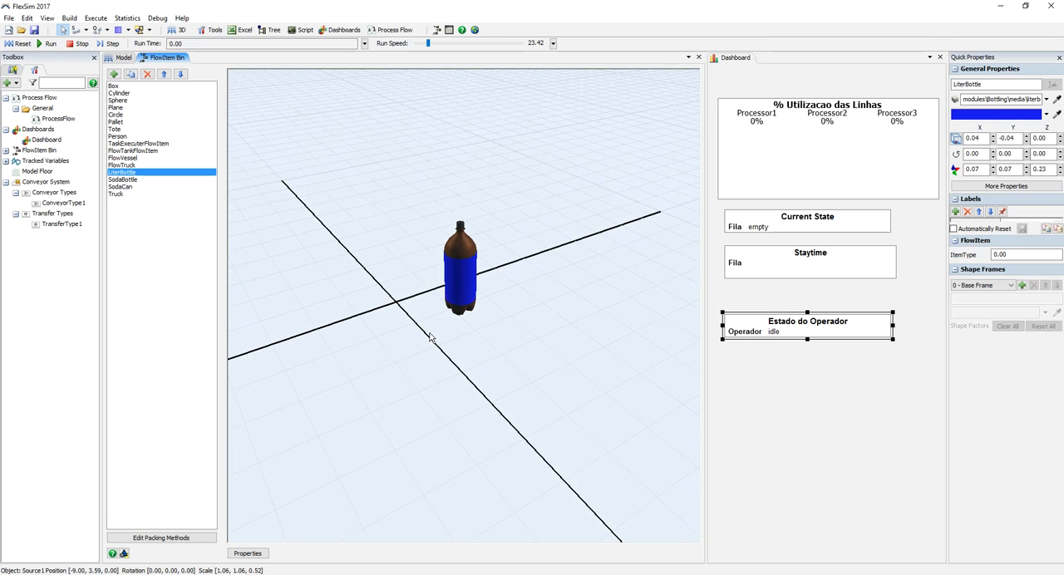
click(133, 179)
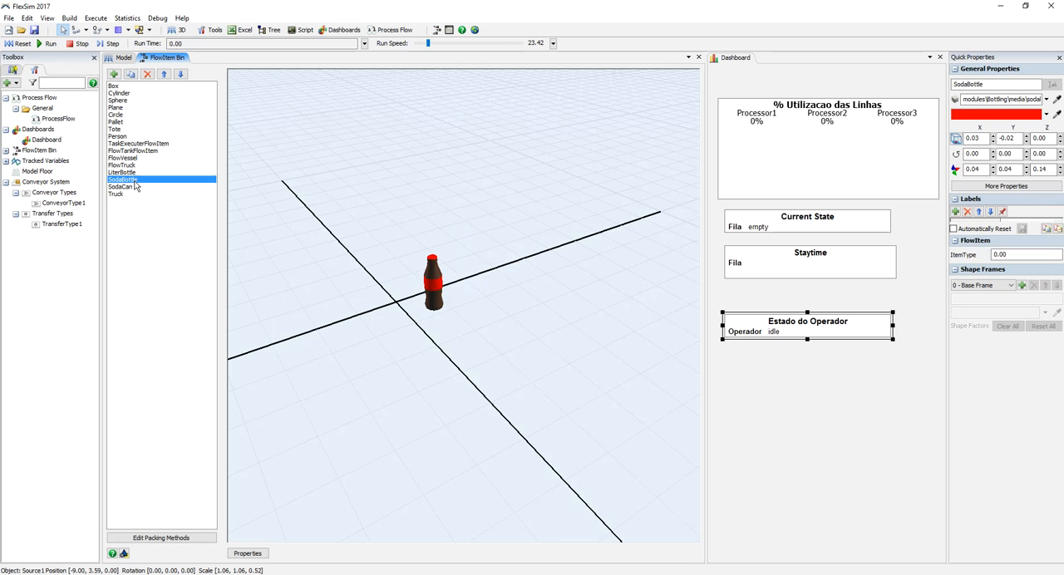
click(124, 187)
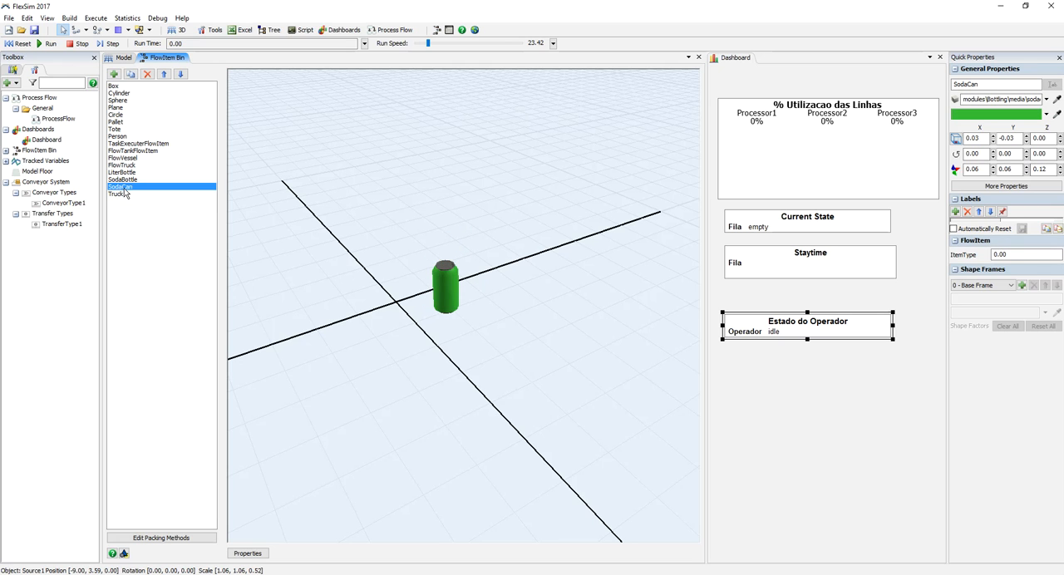
click(118, 195)
scroll(458, 316, down, 10)
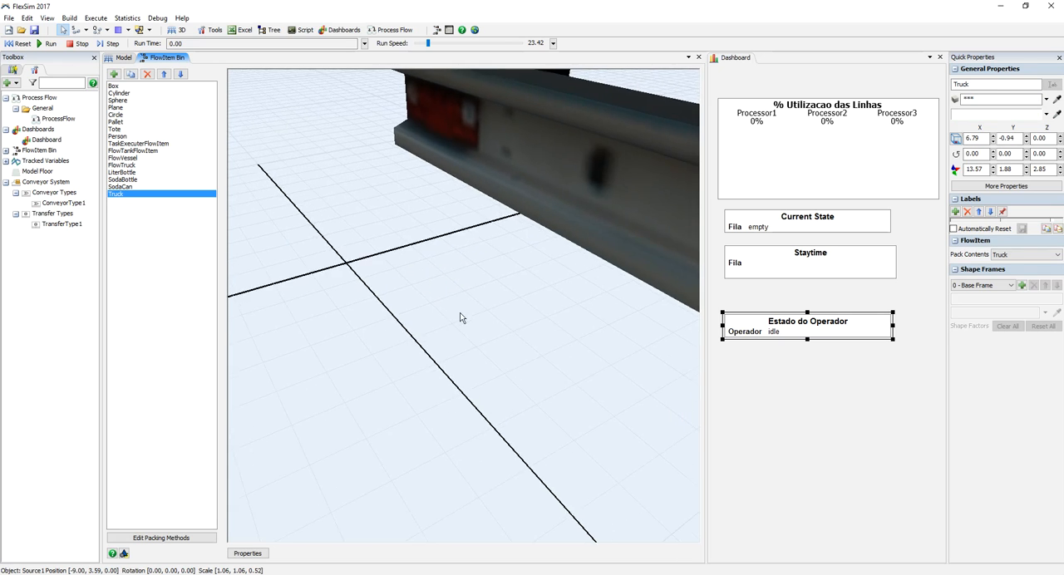
drag(427, 383, 343, 430)
scroll(395, 407, down, 3)
Step: Add a new basic flow item to the FlowItem Bin and name it Garrafa de Vodka in its properties
click(114, 74)
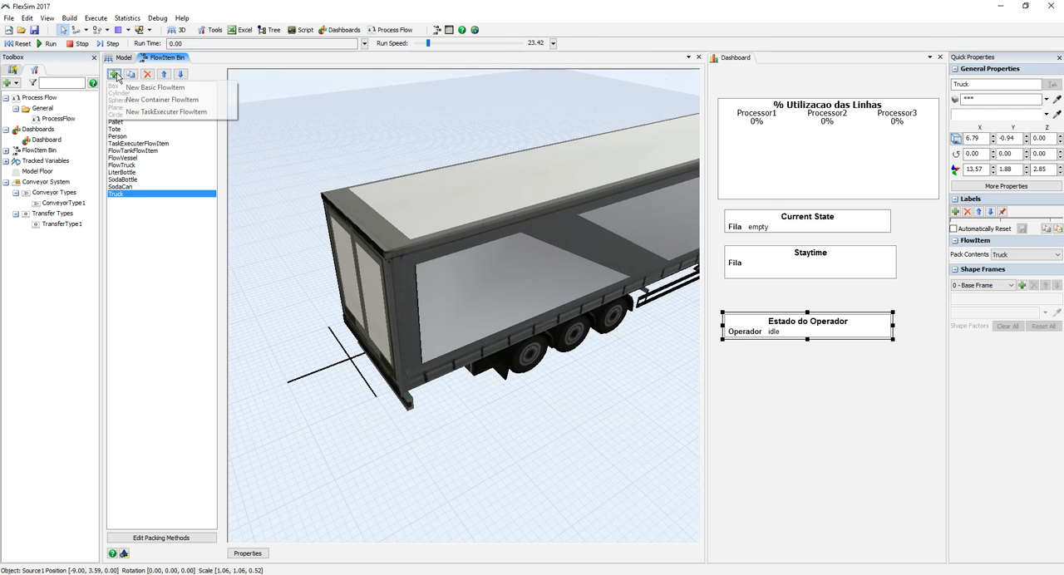
click(133, 88)
double_click(395, 340)
double_click(376, 97)
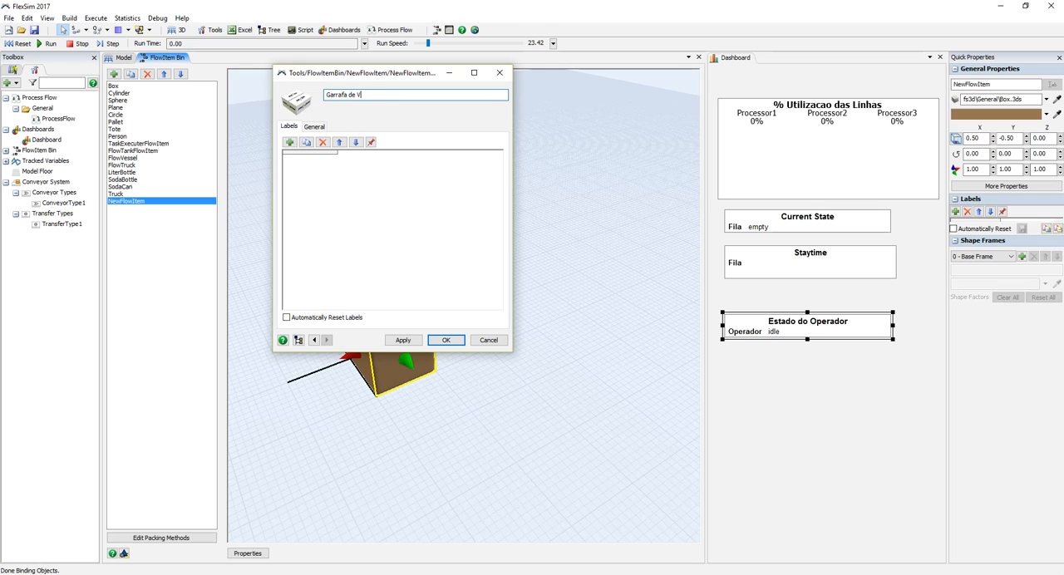
Step: Set the new flow item's 3D shape to Sin.skp from the Arquivos 3D para FlexSim/Garrafa folder and apply the properties
click(315, 127)
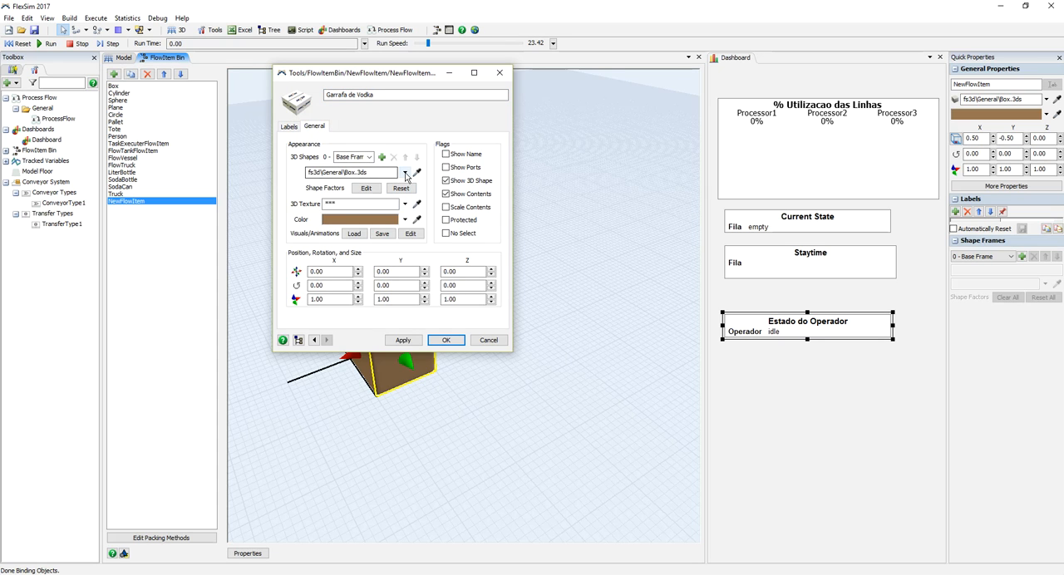
click(407, 173)
click(274, 188)
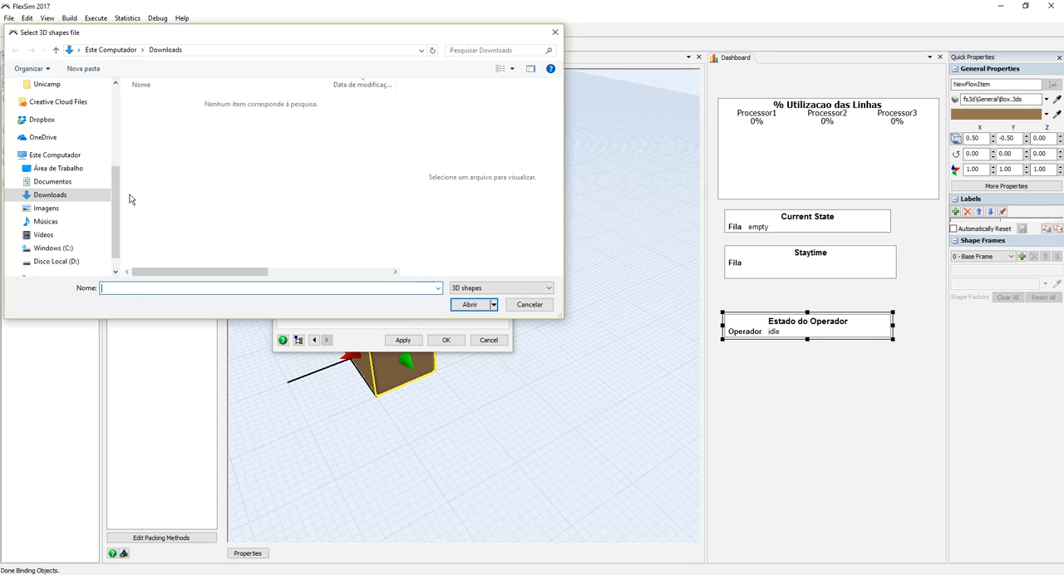
scroll(114, 209, up, 5)
click(67, 184)
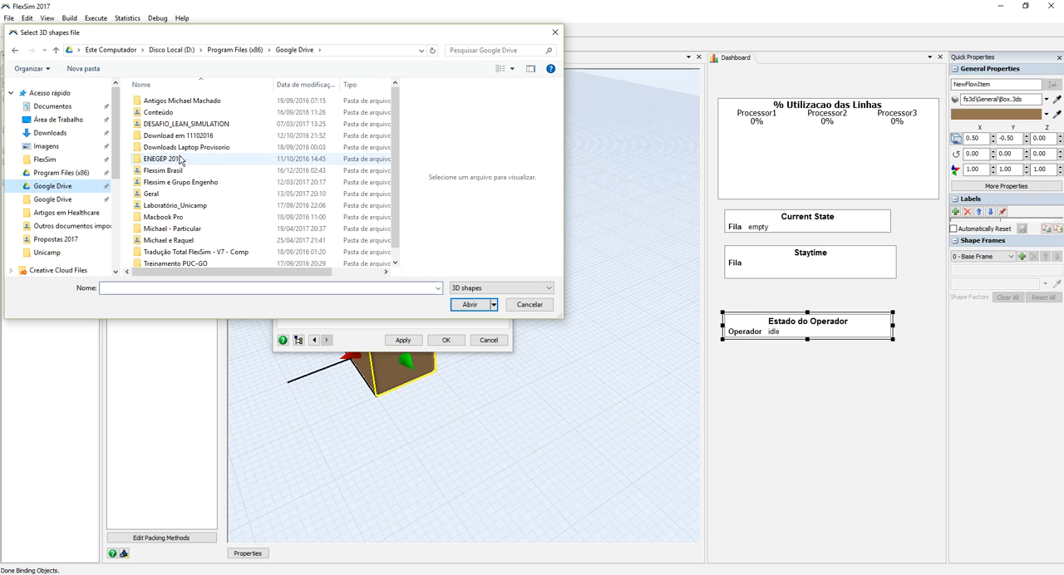
double_click(166, 168)
double_click(172, 126)
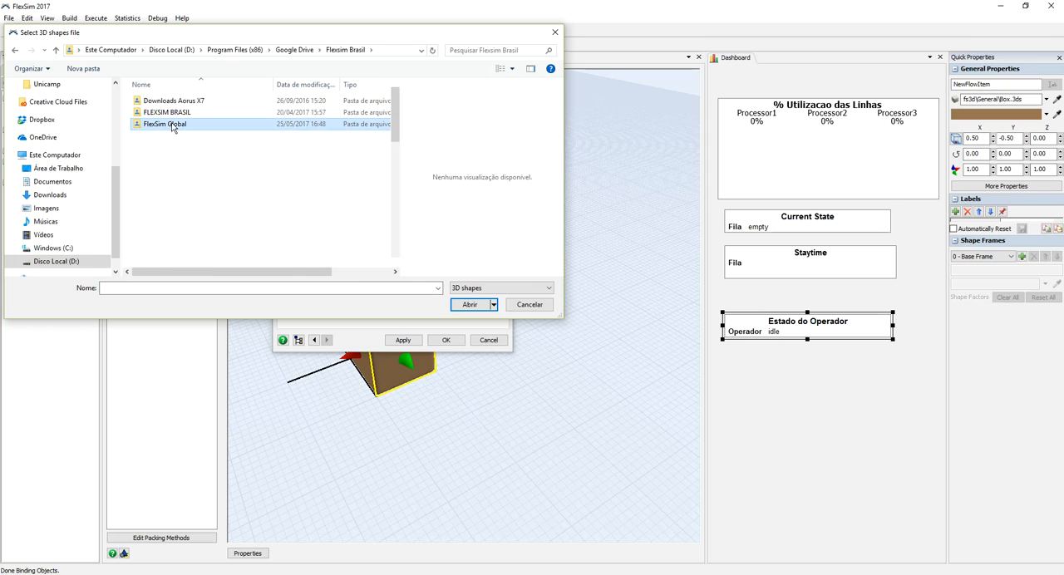
double_click(177, 135)
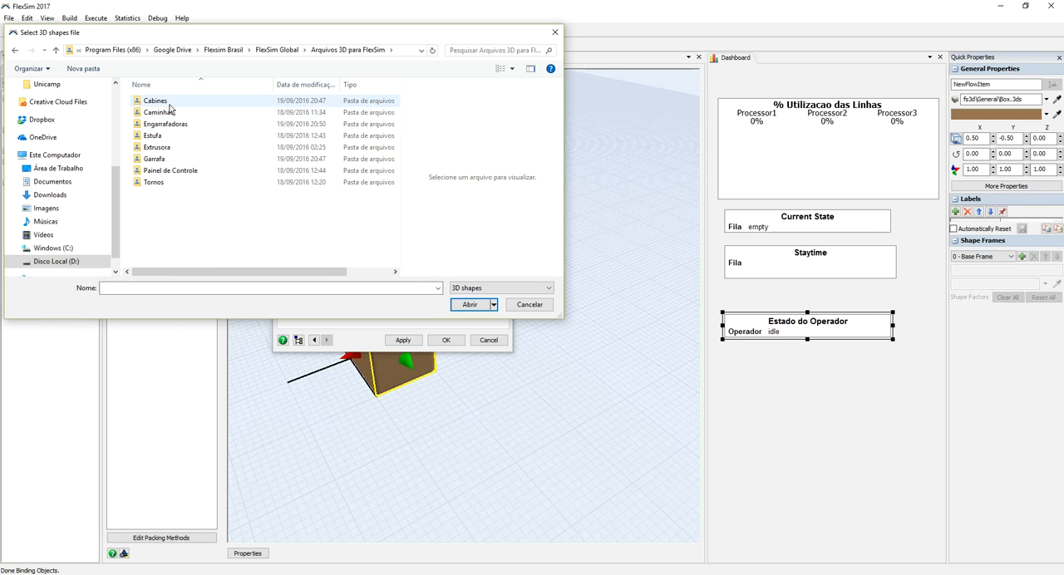
double_click(155, 159)
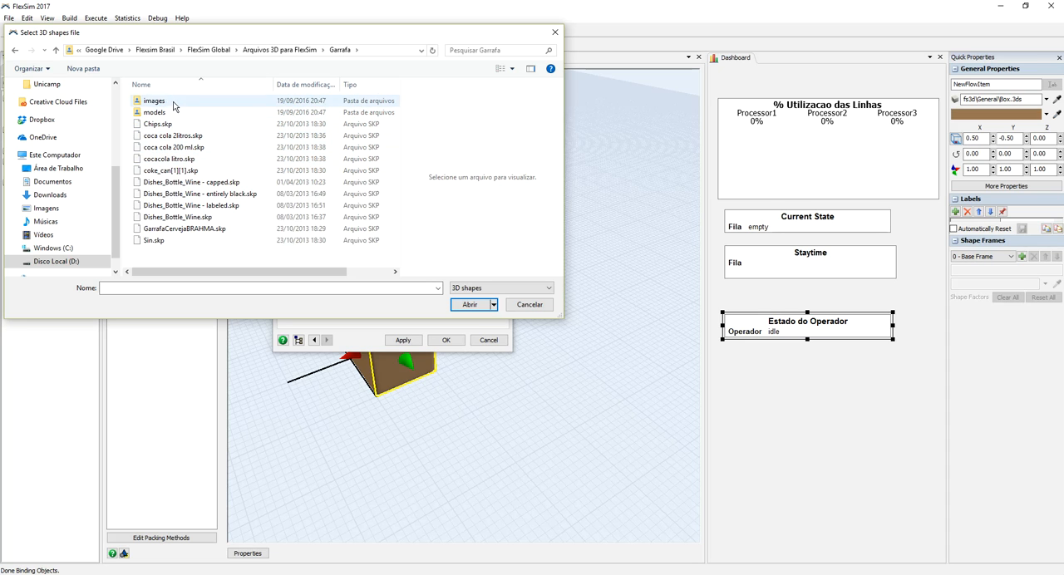
click(154, 240)
click(469, 304)
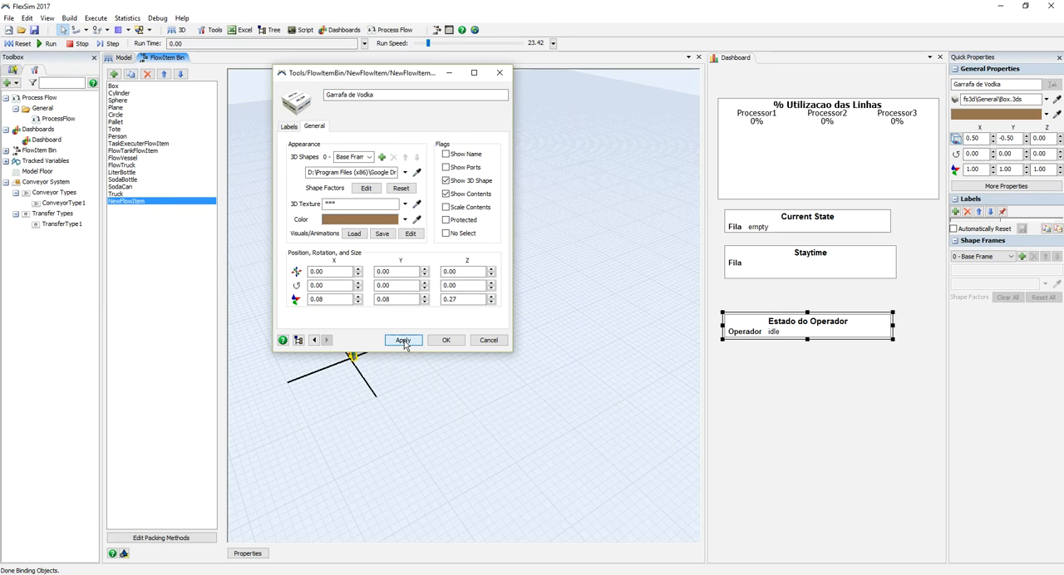
click(446, 341)
Step: Enlarge the Garrafa de Vodka flow item freehand to a size of about 0.14 by 0.20 by 0.50
drag(429, 392, 507, 310)
scroll(548, 372, up, 5)
scroll(513, 327, up, 6)
right_drag(506, 306, 456, 338)
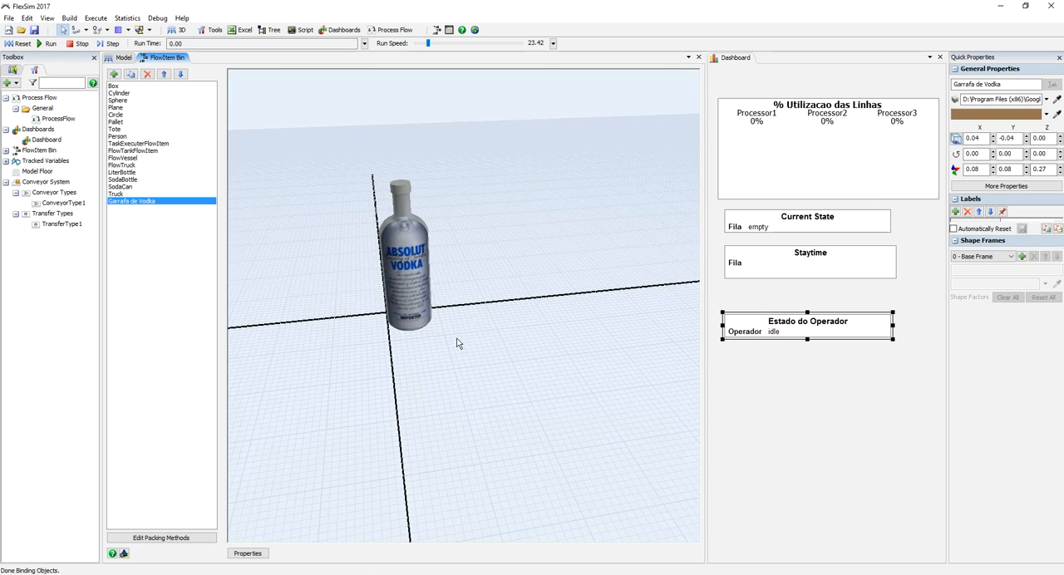
click(421, 291)
drag(397, 172, 404, 123)
drag(406, 246, 481, 244)
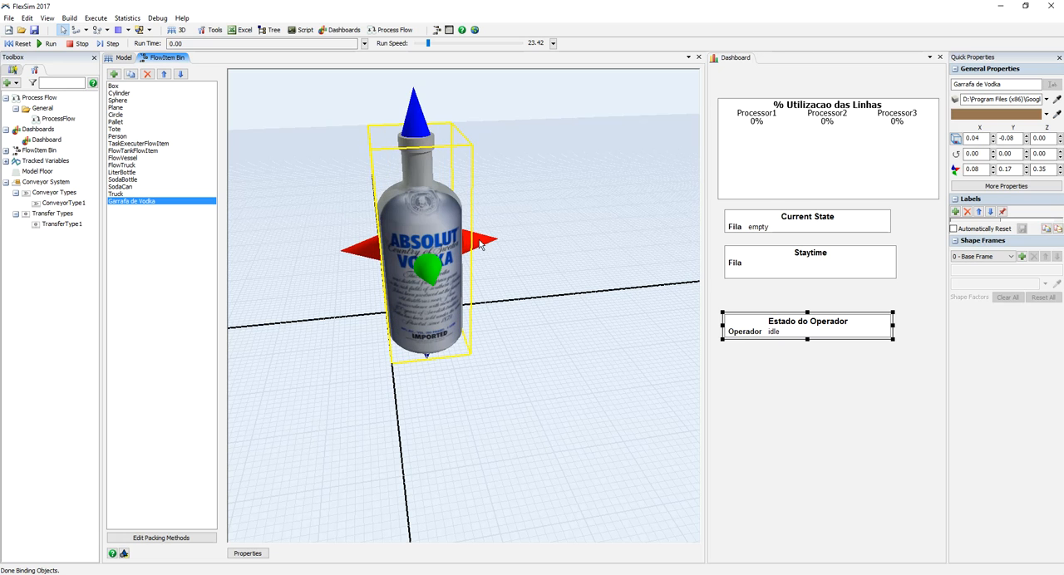
drag(418, 139, 393, 80)
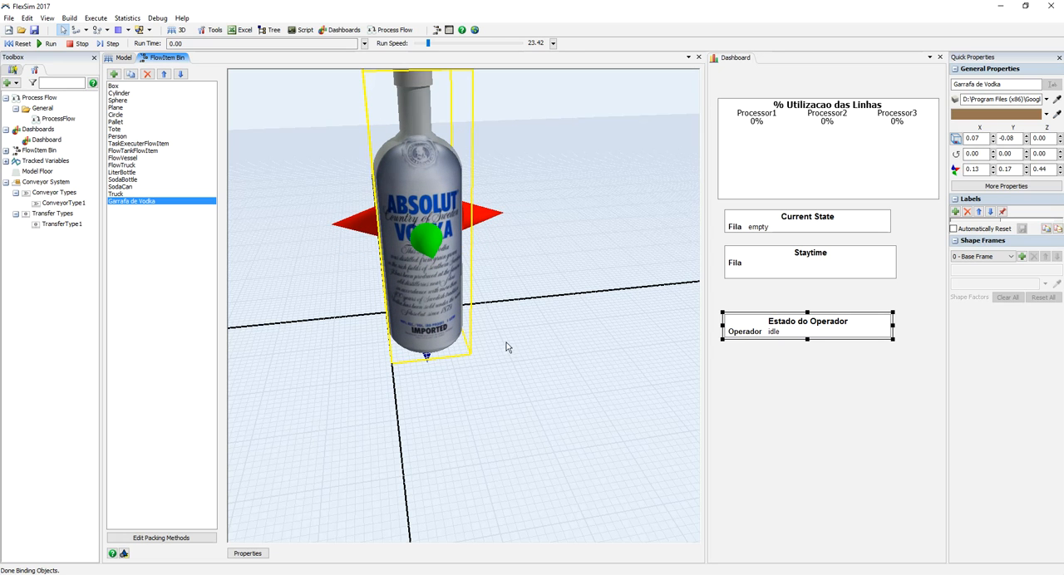
scroll(509, 347, up, 3)
scroll(511, 349, down, 5)
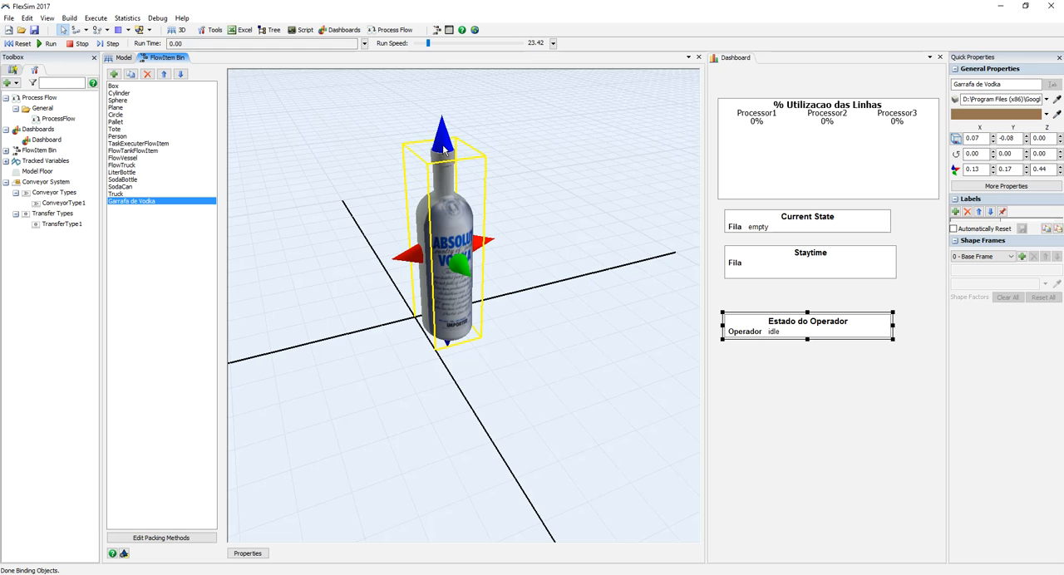
drag(462, 275, 408, 262)
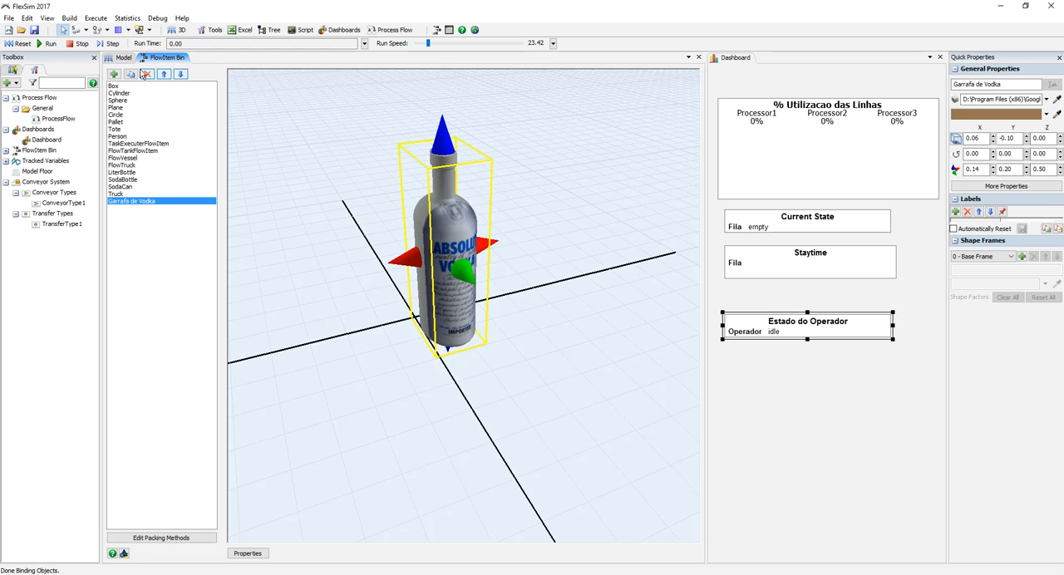
Step: Return to the model and set Source1's FlowItem Class to Garrafa de Vodka
click(123, 57)
drag(170, 347, 218, 373)
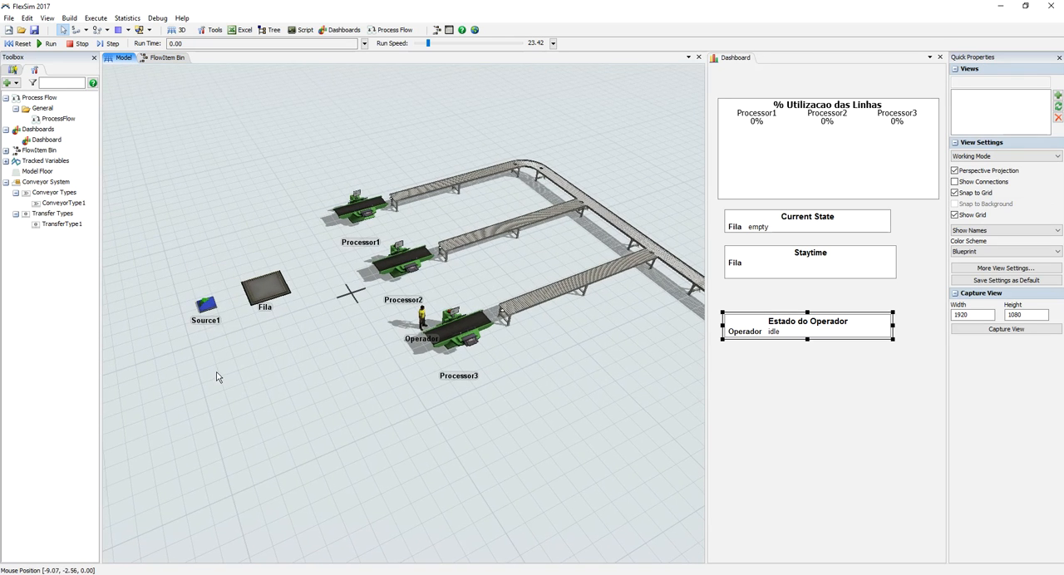
double_click(206, 310)
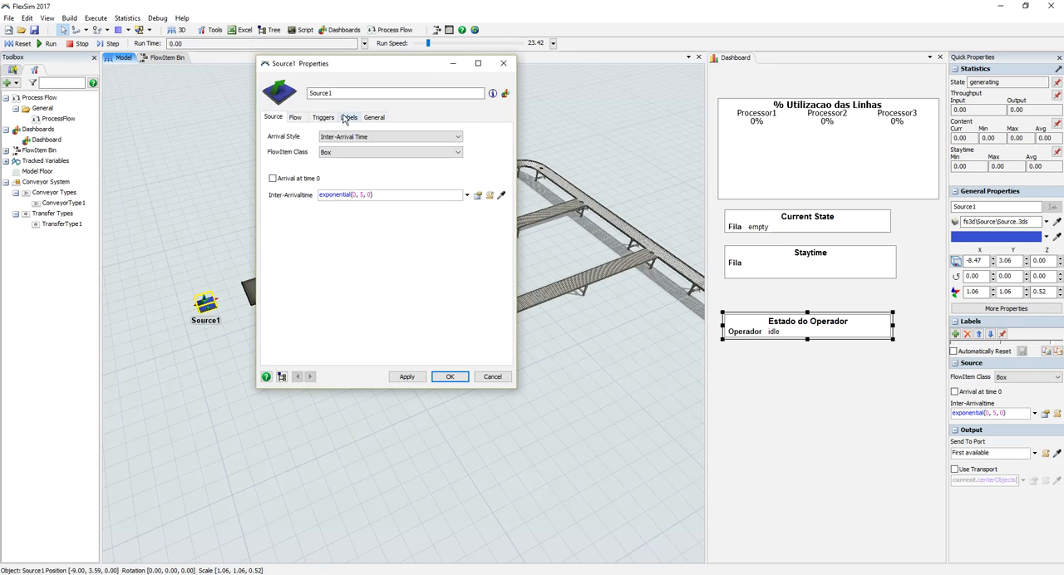
click(336, 153)
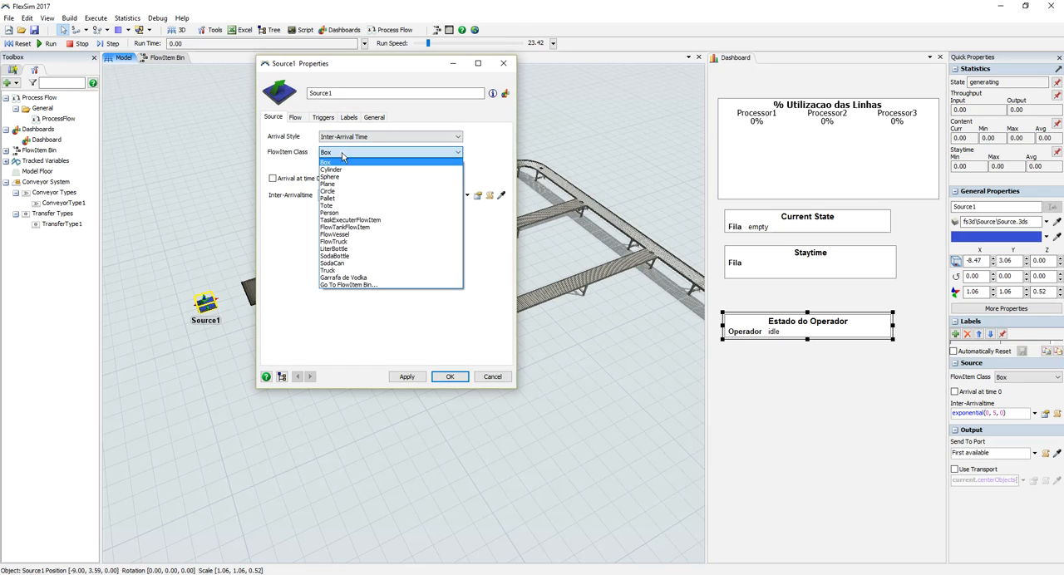
click(346, 277)
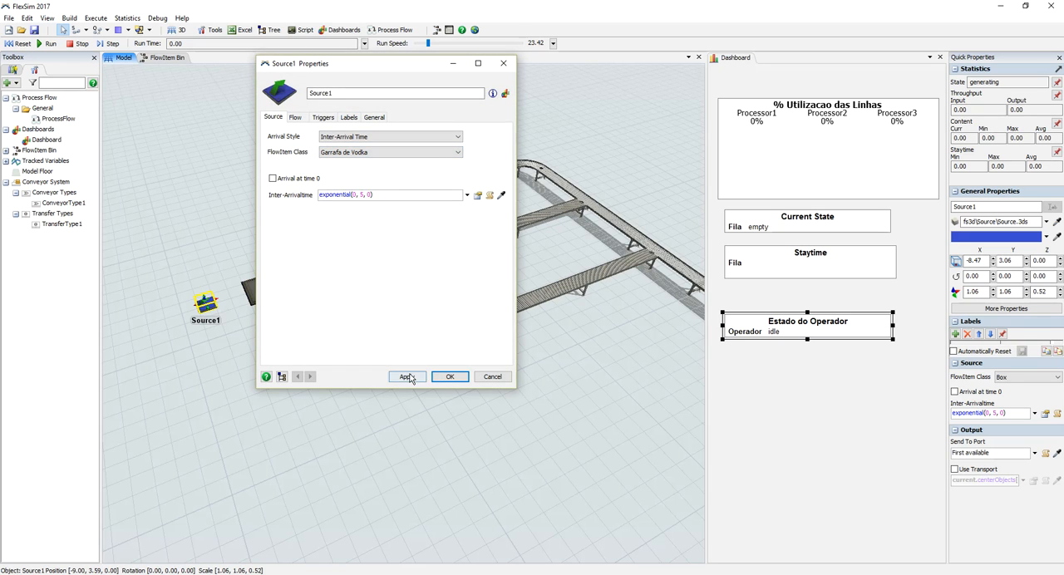
click(443, 381)
Step: Run the model with the queue area in view and lower the run speed to 6.55
drag(285, 386, 349, 383)
scroll(347, 374, up, 5)
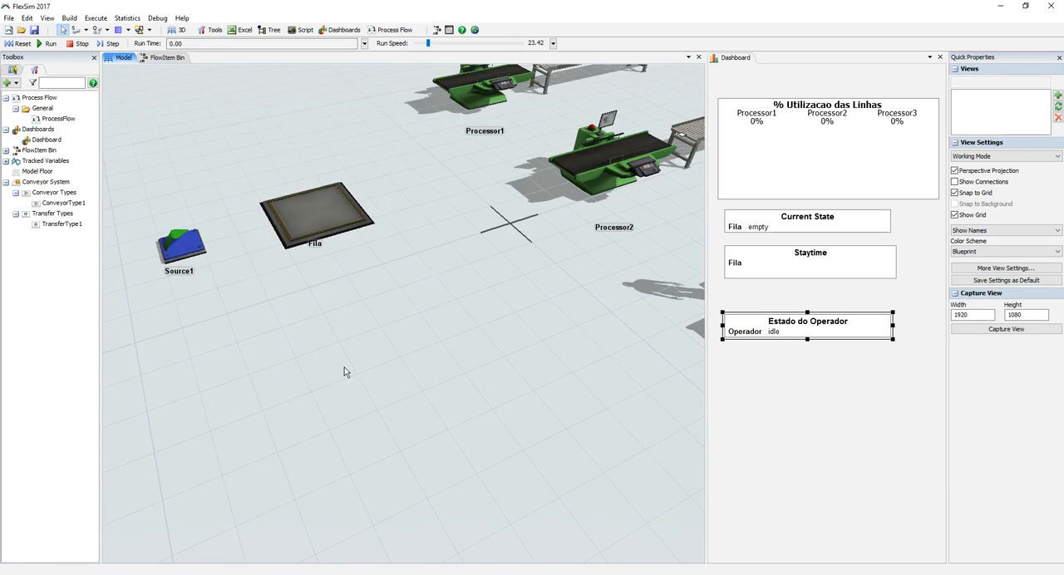
drag(244, 221, 234, 276)
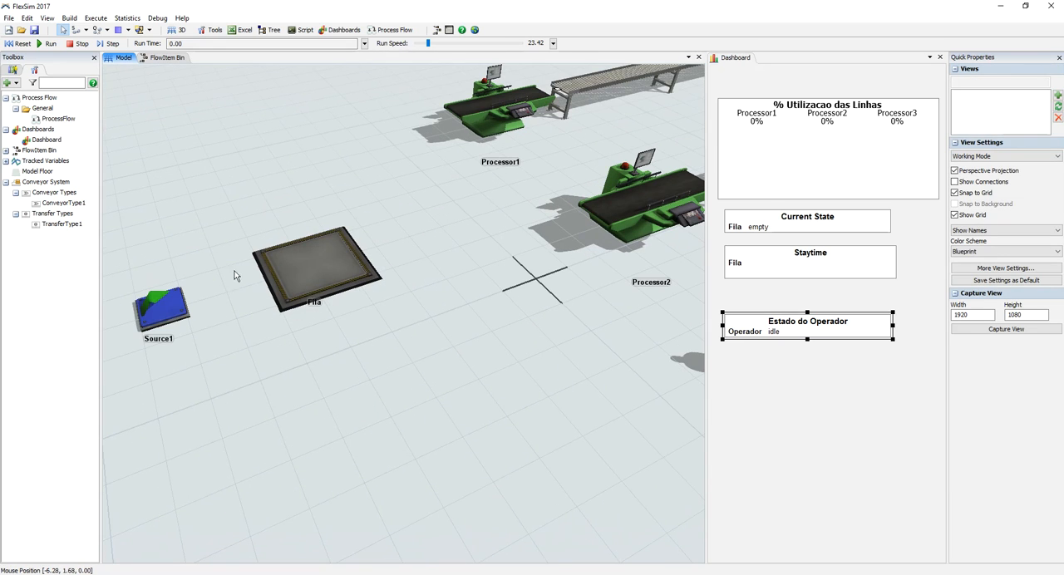
click(49, 43)
drag(415, 183, 415, 200)
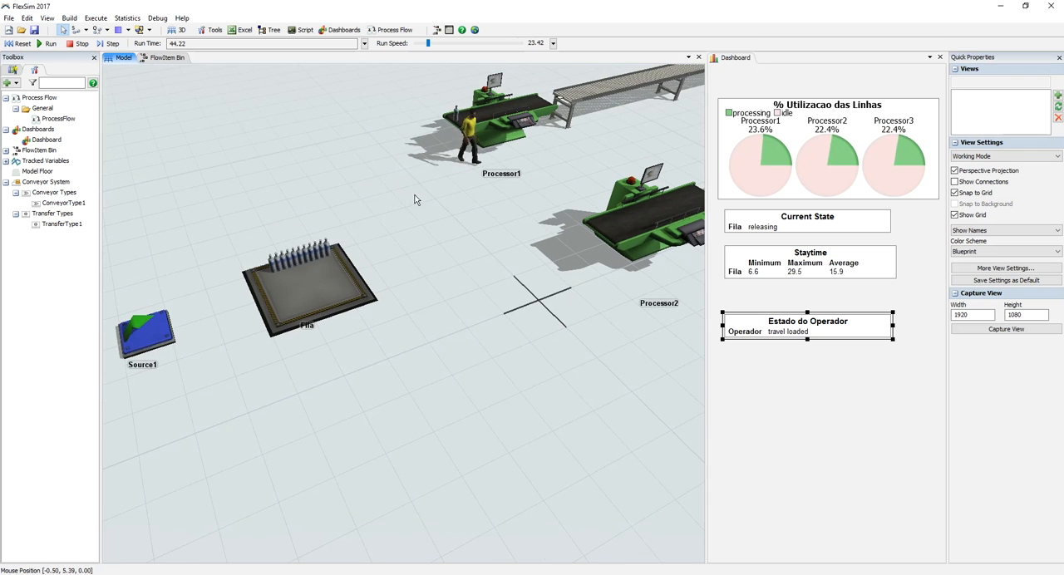
drag(429, 43, 425, 44)
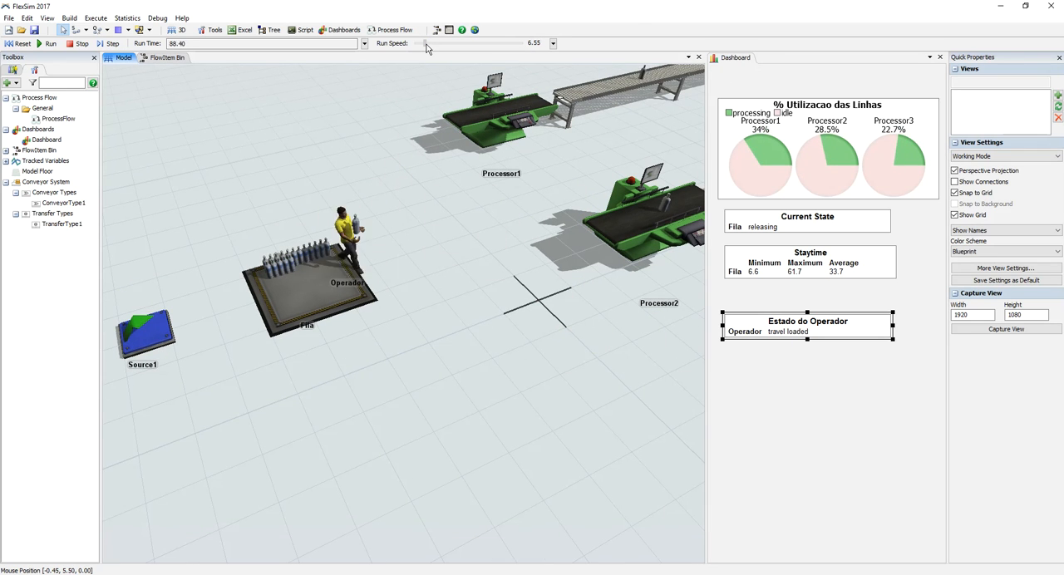
Step: Examine the vodka bottles up close in the Fila queue, and follow the operator carrying them to the processors
drag(374, 276, 388, 291)
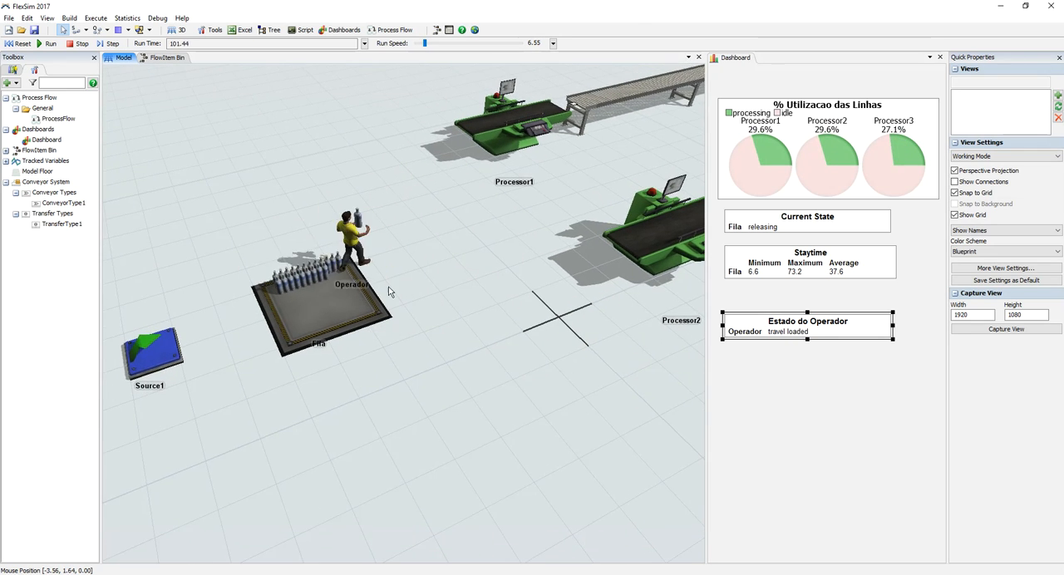
scroll(388, 287, up, 4)
drag(388, 255, 479, 279)
scroll(480, 278, up, 4)
scroll(480, 278, down, 5)
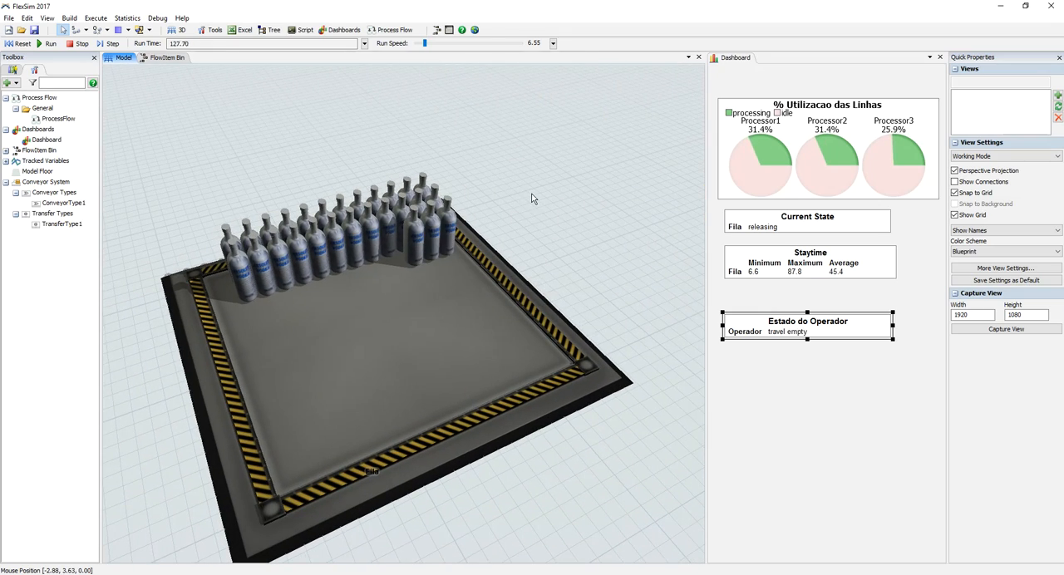
scroll(549, 257, down, 6)
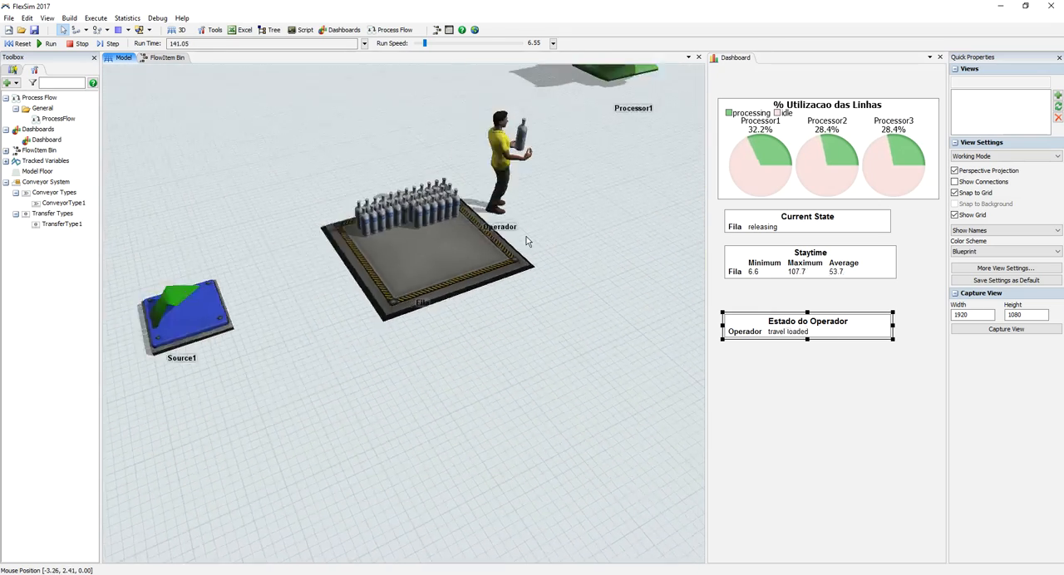
scroll(526, 236, down, 3)
drag(551, 259, 356, 306)
scroll(401, 305, down, 3)
drag(432, 336, 314, 279)
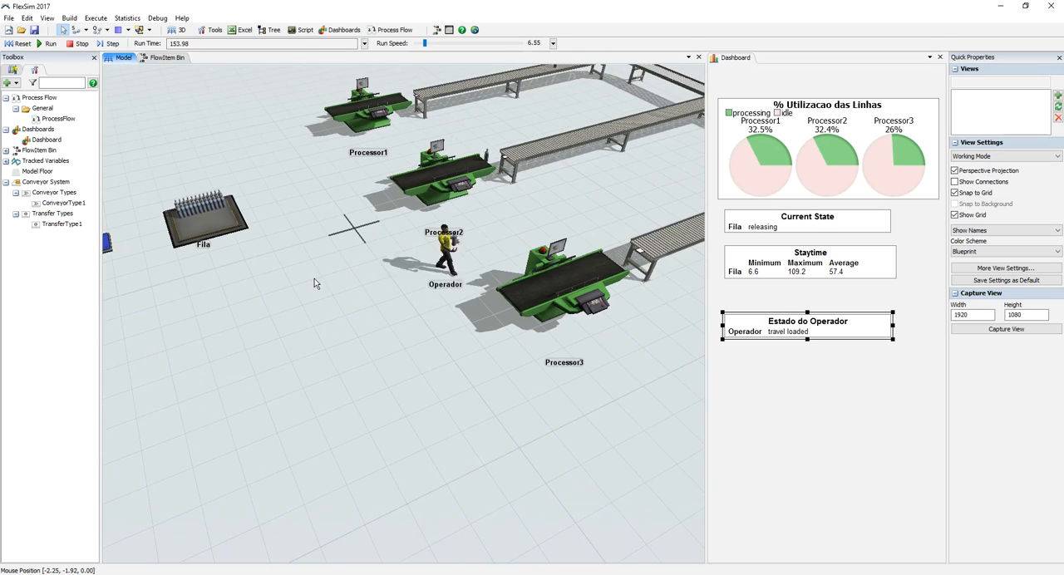
Step: Look at the available 3D shape choices in Processor3's general properties, and close the properties without changing the shape
double_click(540, 301)
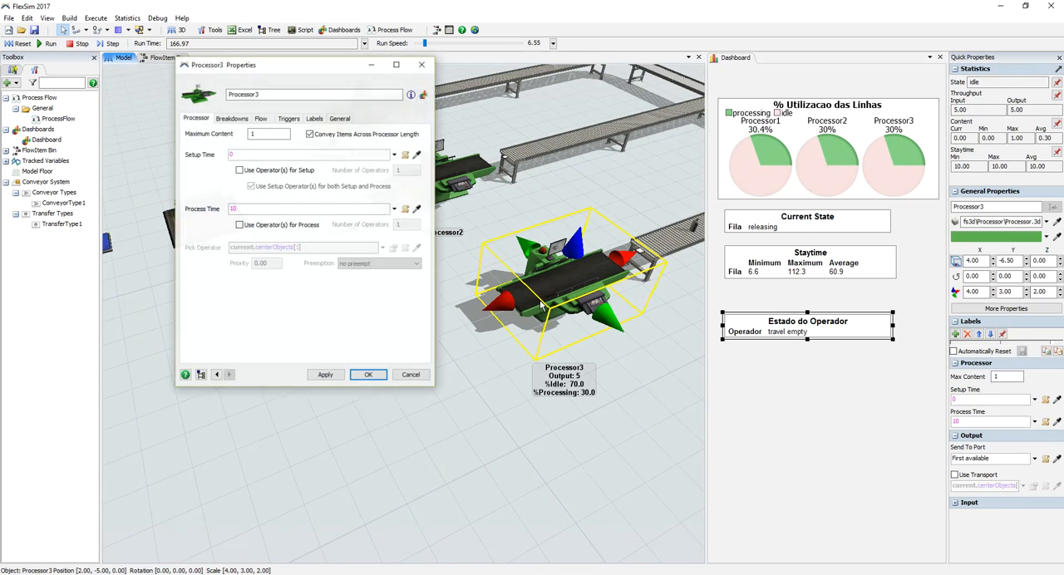
drag(302, 75, 732, 116)
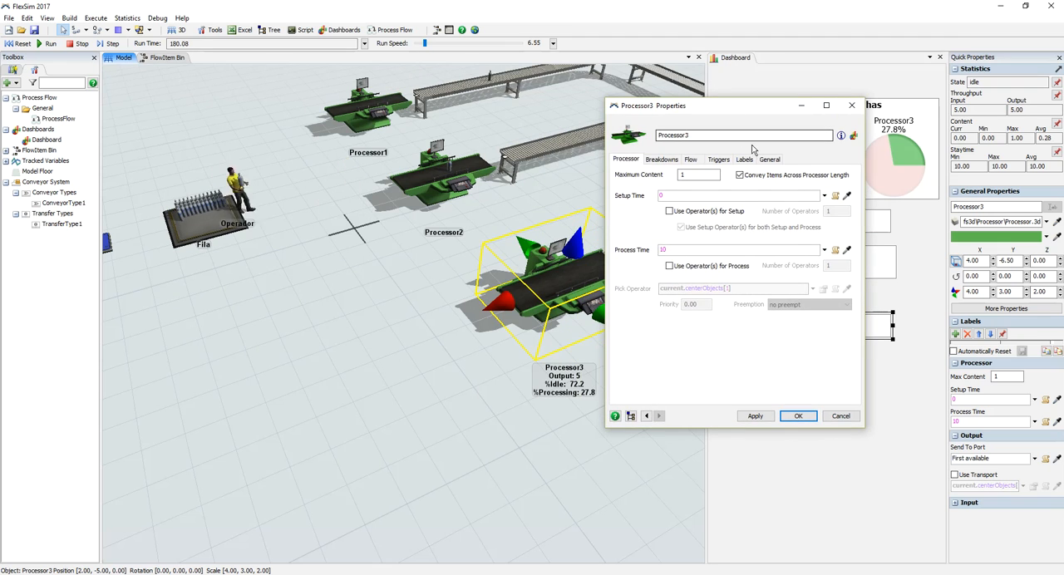
click(770, 159)
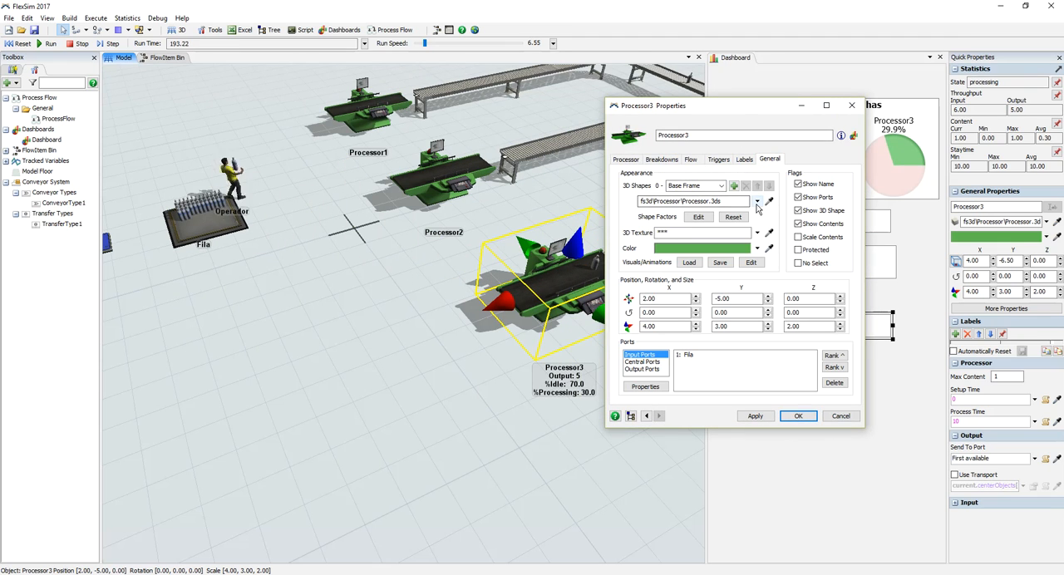
click(757, 201)
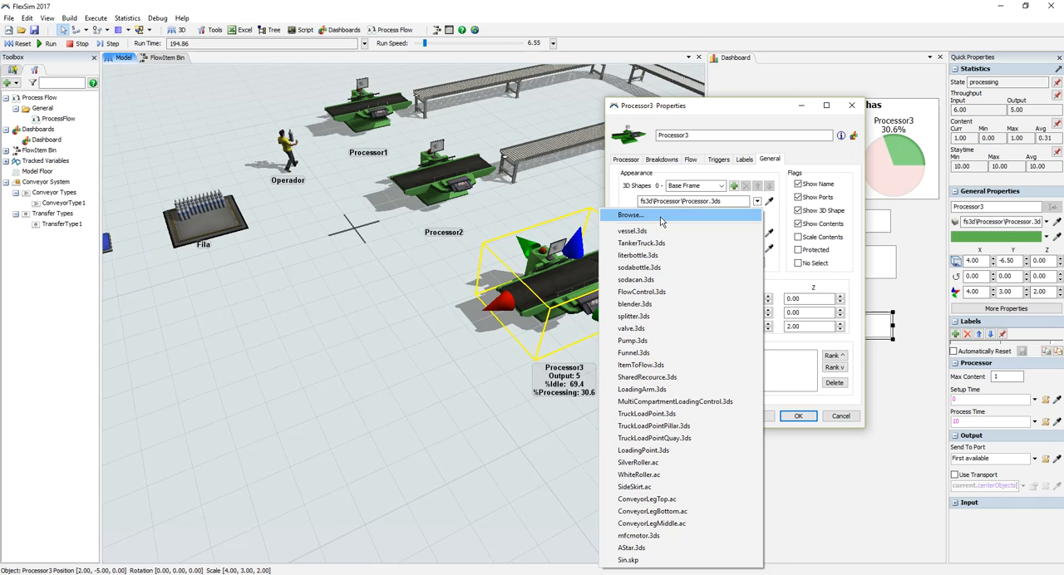
click(755, 123)
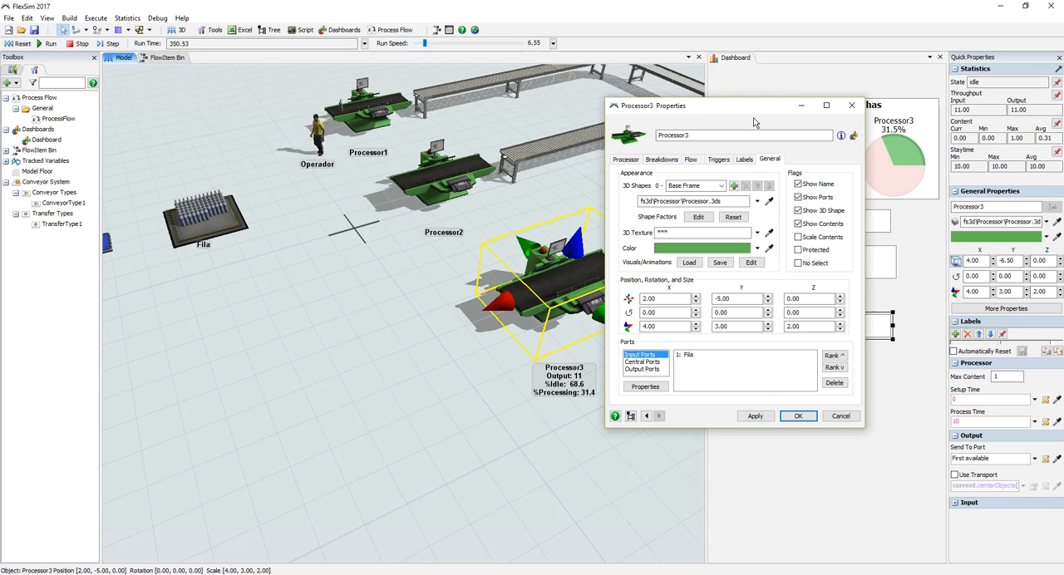
click(851, 105)
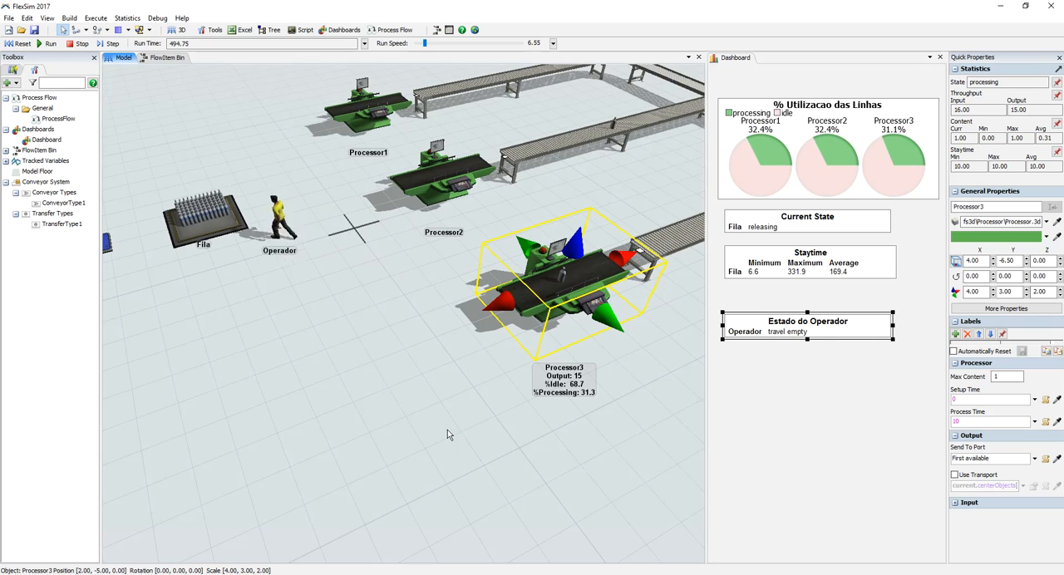
click(423, 419)
scroll(411, 392, down, 4)
drag(422, 414, 369, 397)
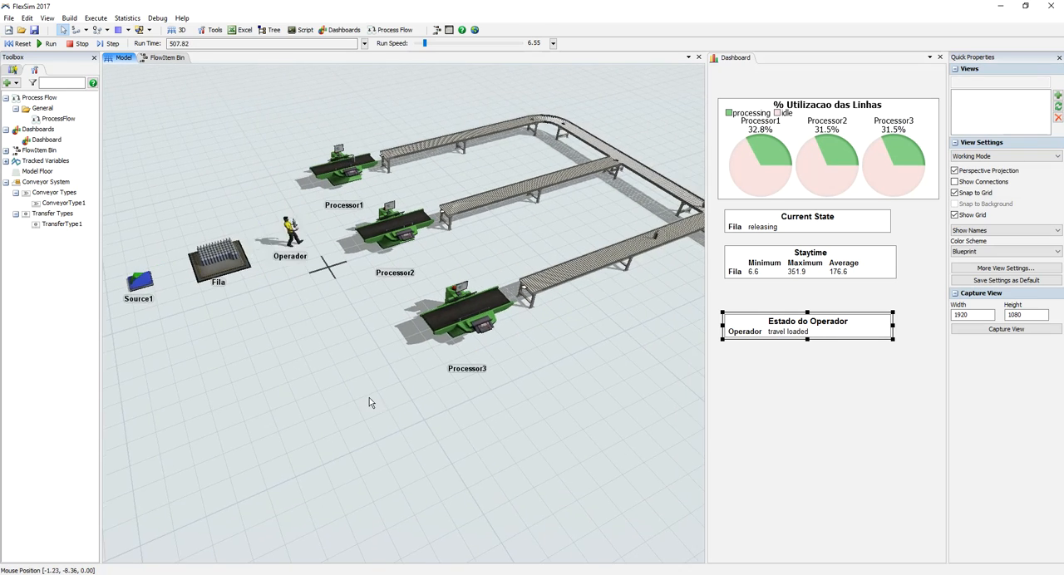
scroll(368, 397, down, 2)
drag(434, 445, 316, 356)
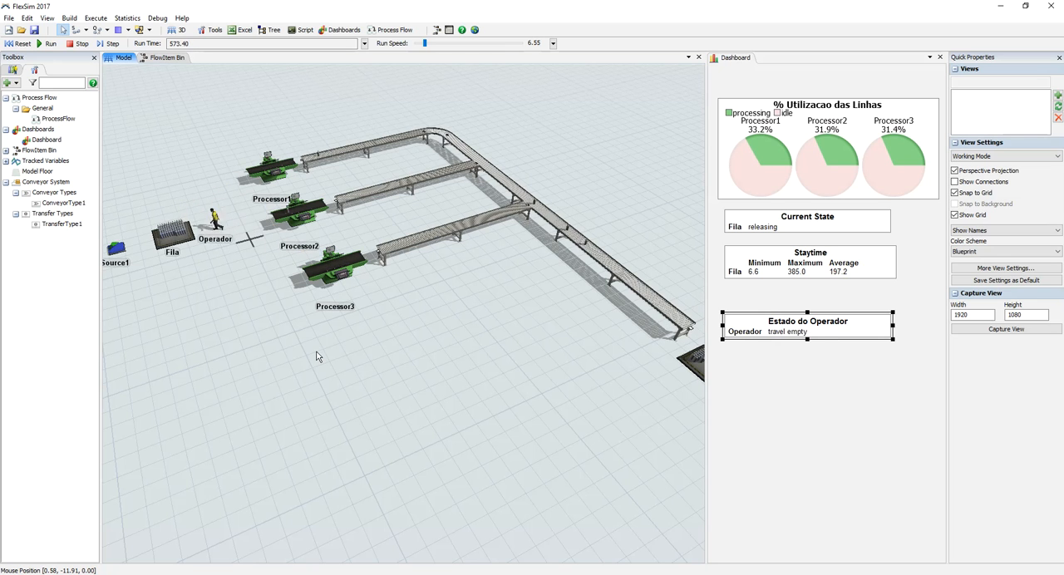
mouse_move(381, 373)
right_down()
mouse_move(422, 373)
mouse_move(451, 391)
mouse_move(394, 385)
right_up()
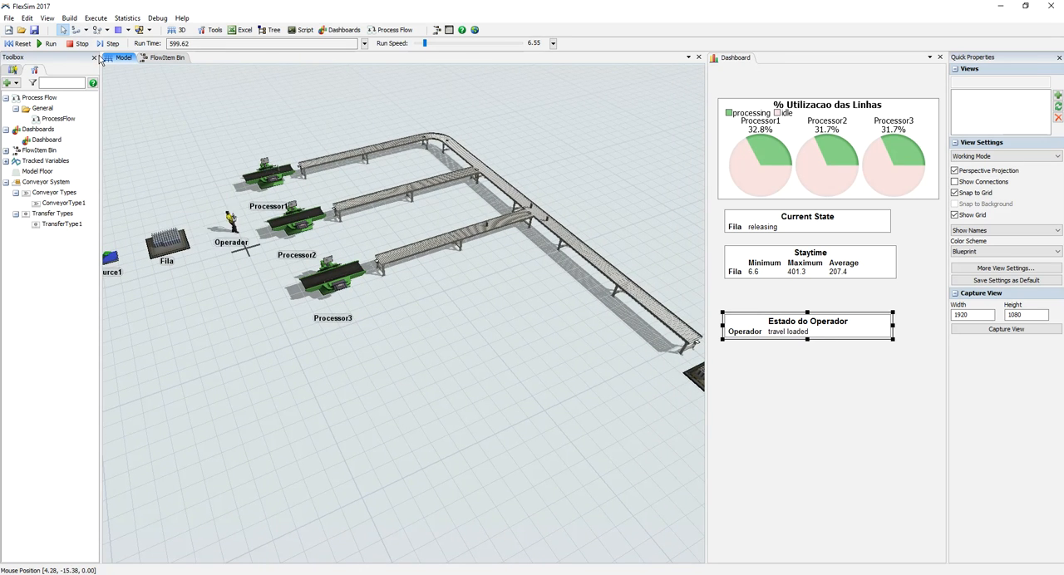